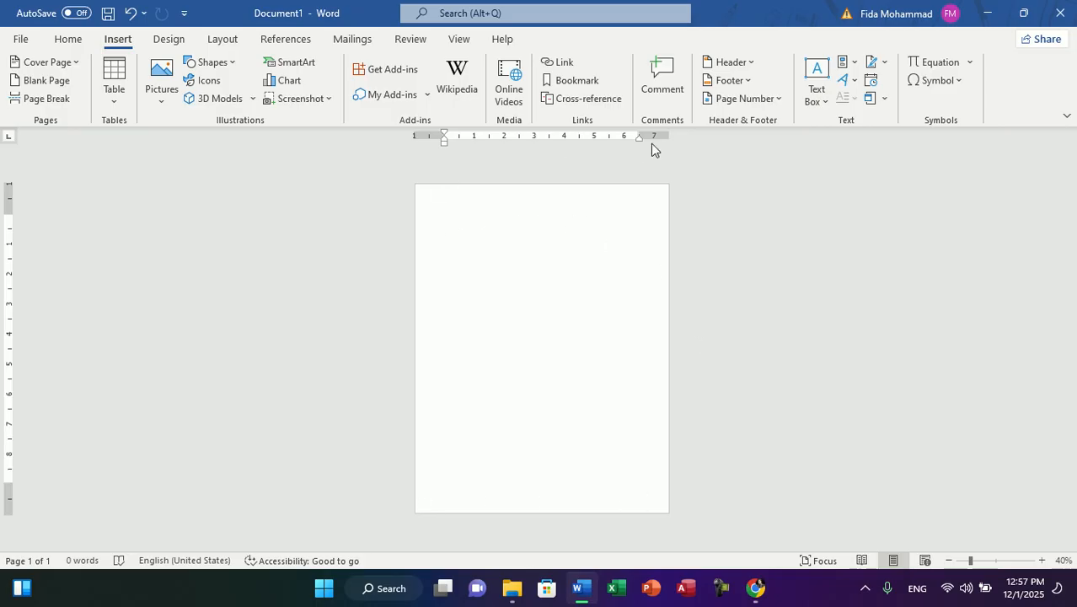
# Step: Insert the built-in Retrospect header into the blank document
pyautogui.click(742, 62)
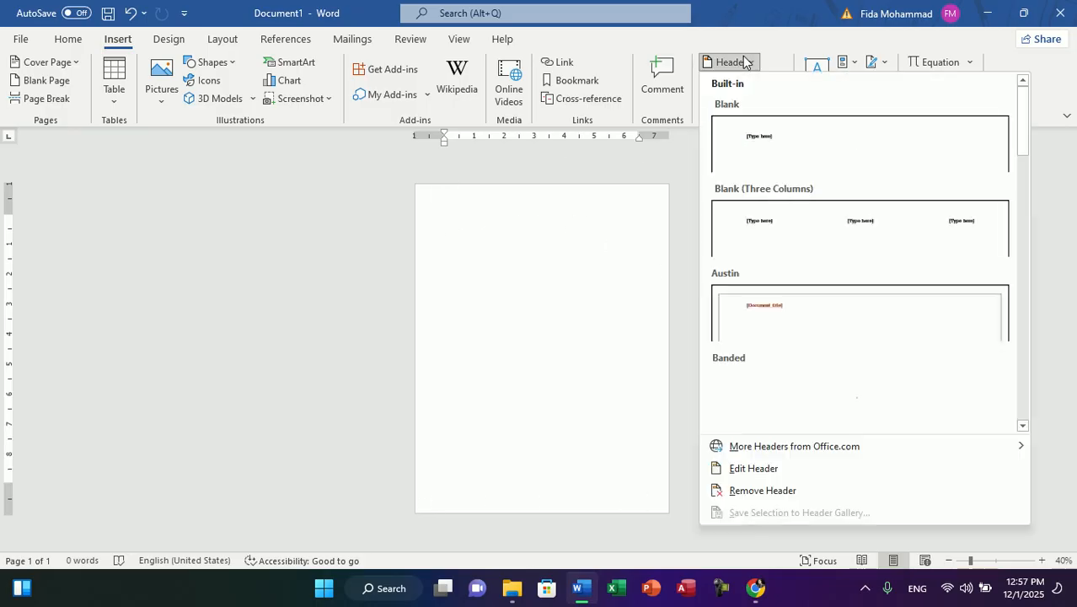
pyautogui.moveTo(1029, 127); pyautogui.dragTo(1042, 308)
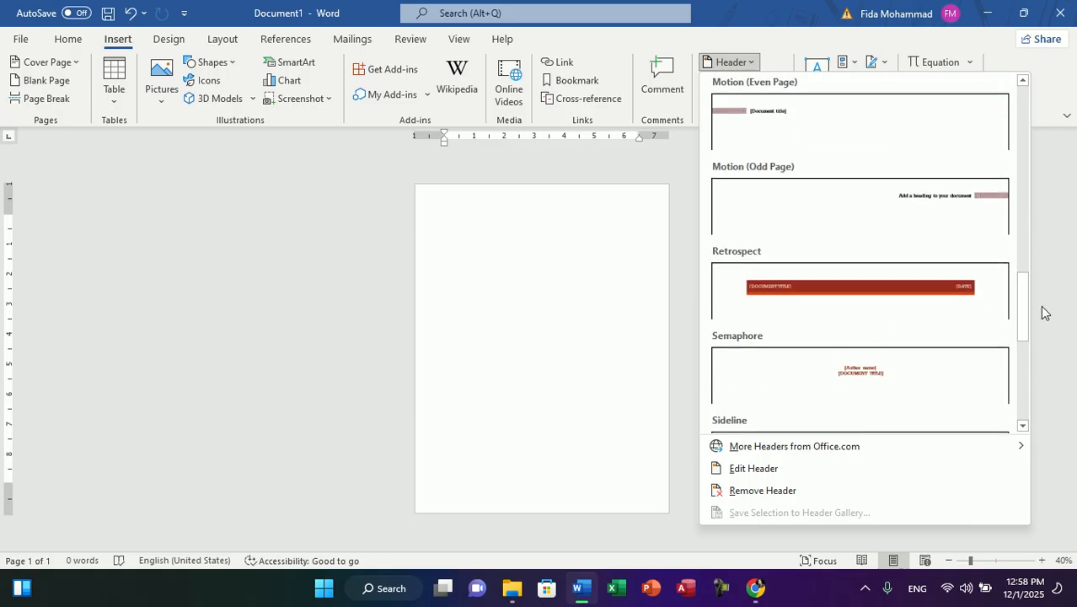
pyautogui.click(879, 287)
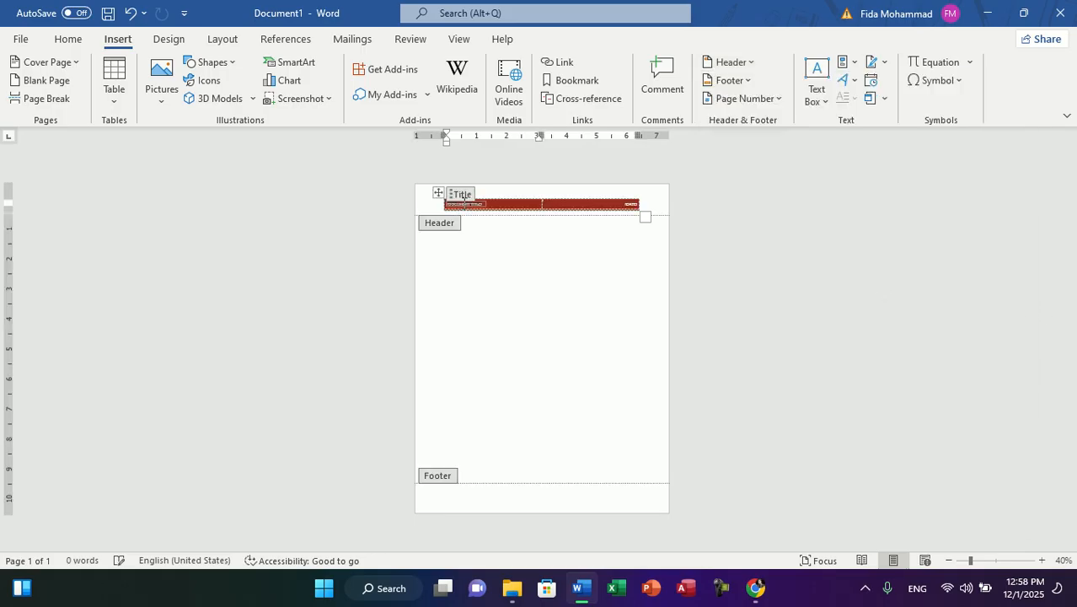
# Step: Fill in the header's document title as "ZELI ZWAN ENGLISH LANGUAGE INSTITUTE"
pyautogui.click(992, 560)
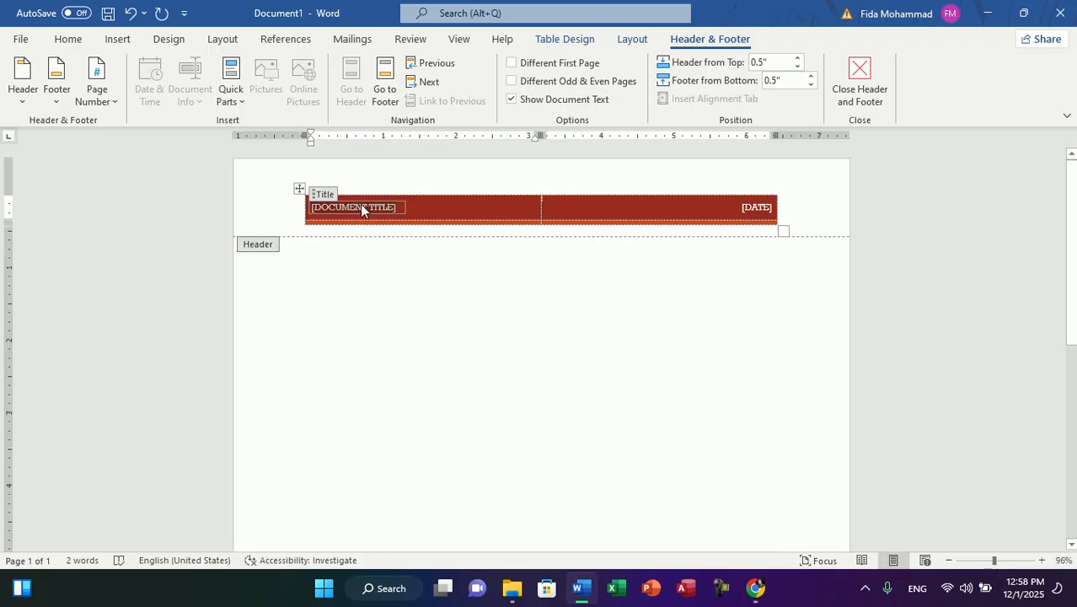
pyautogui.click(420, 217)
pyautogui.write('ZEL')
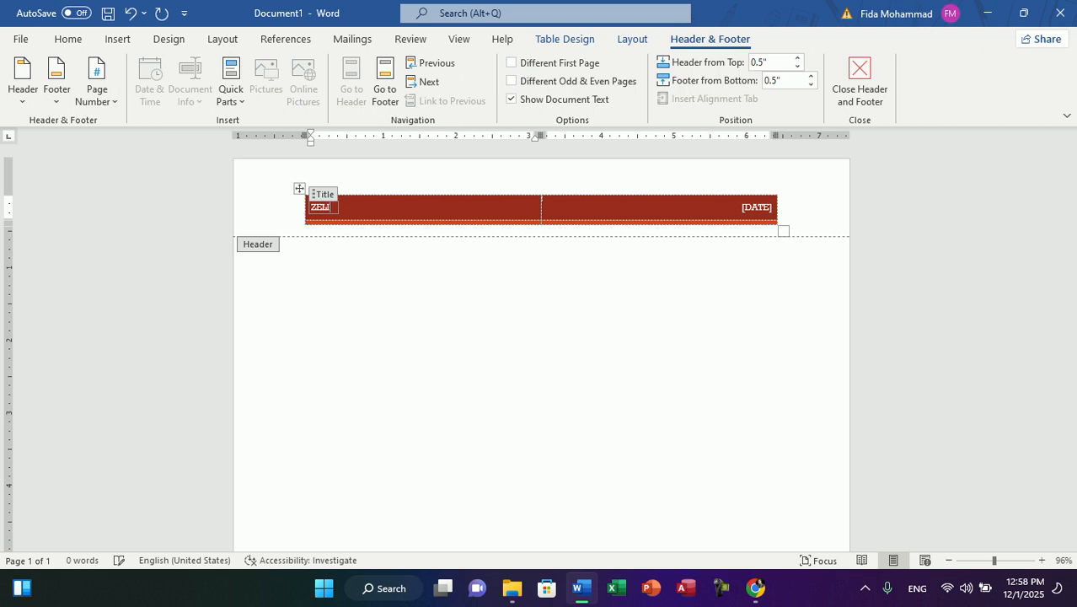
pyautogui.write('I ZWAN ENGLISH LANGUAGE')
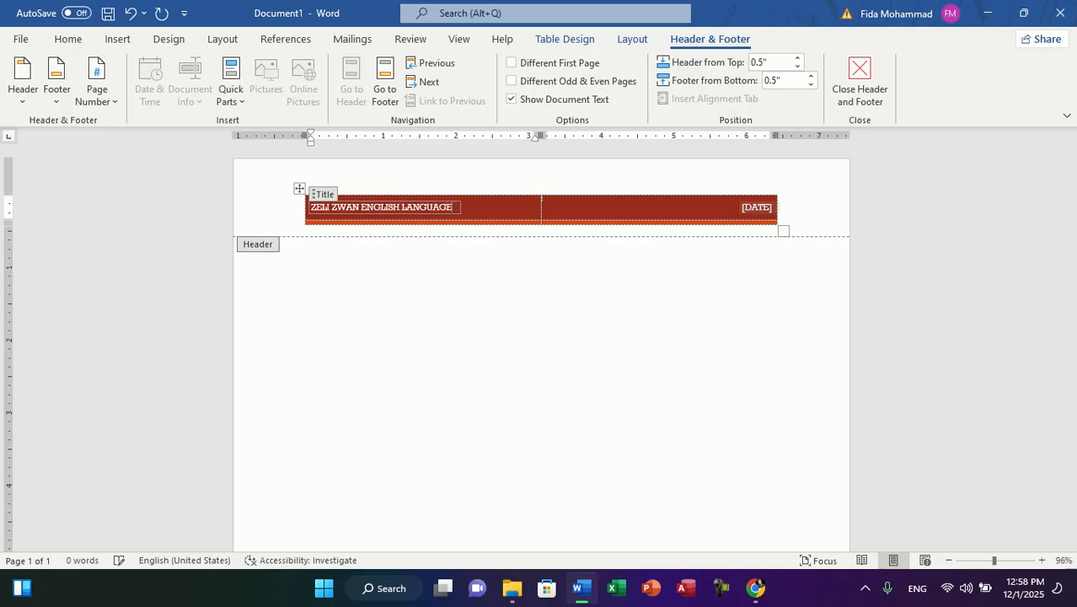
pyautogui.write('TITI')
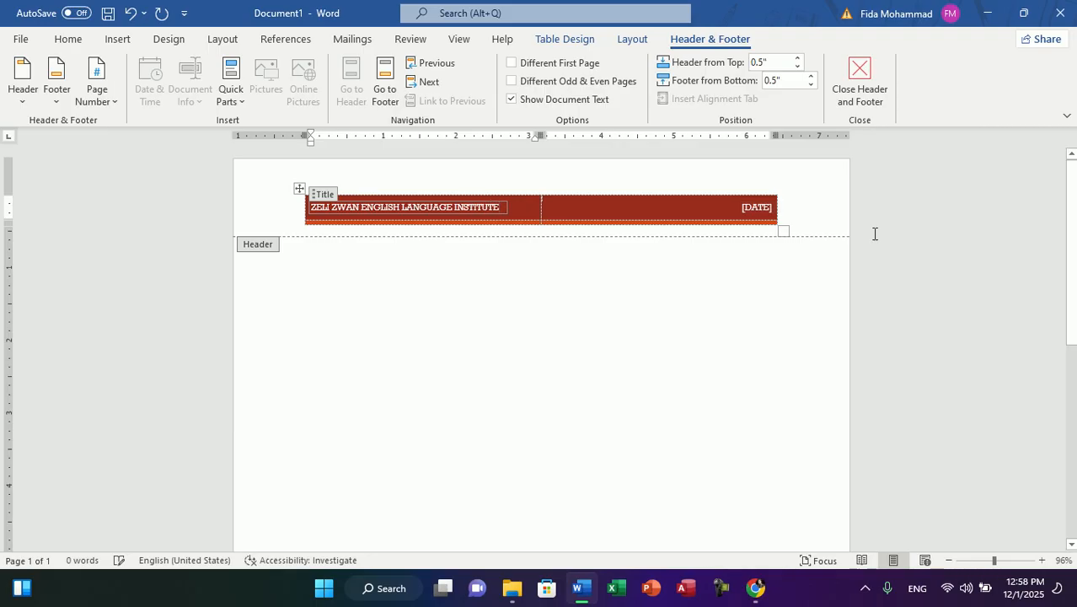
# Step: Enter 2026 in the header's date field and return to the document body
pyautogui.click(750, 209)
pyautogui.write('2025')
pyautogui.press('BackSpace')
pyautogui.write('6')
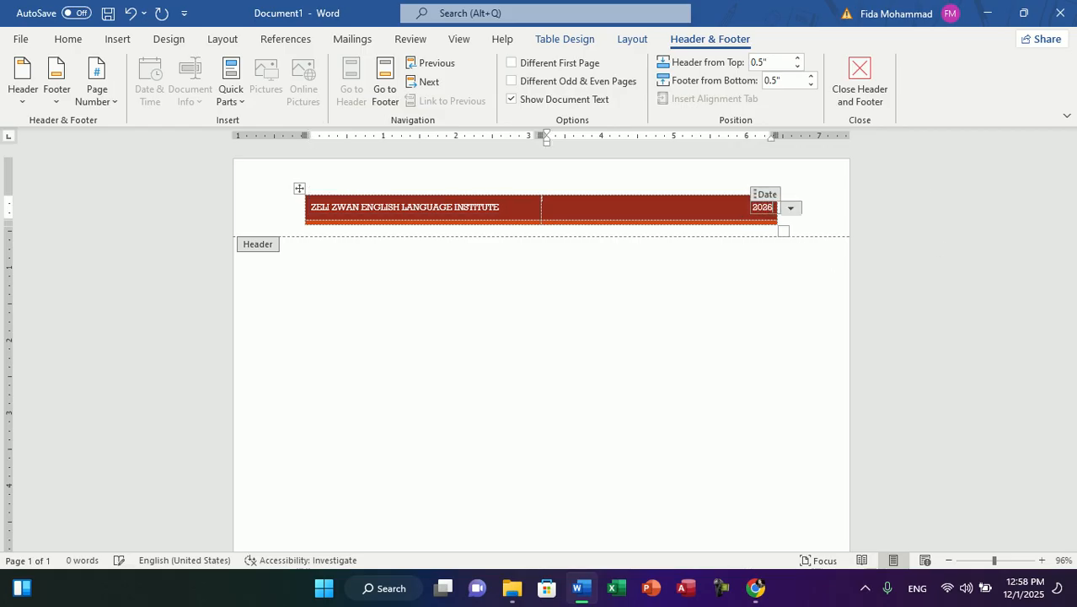
pyautogui.doubleClick(570, 358)
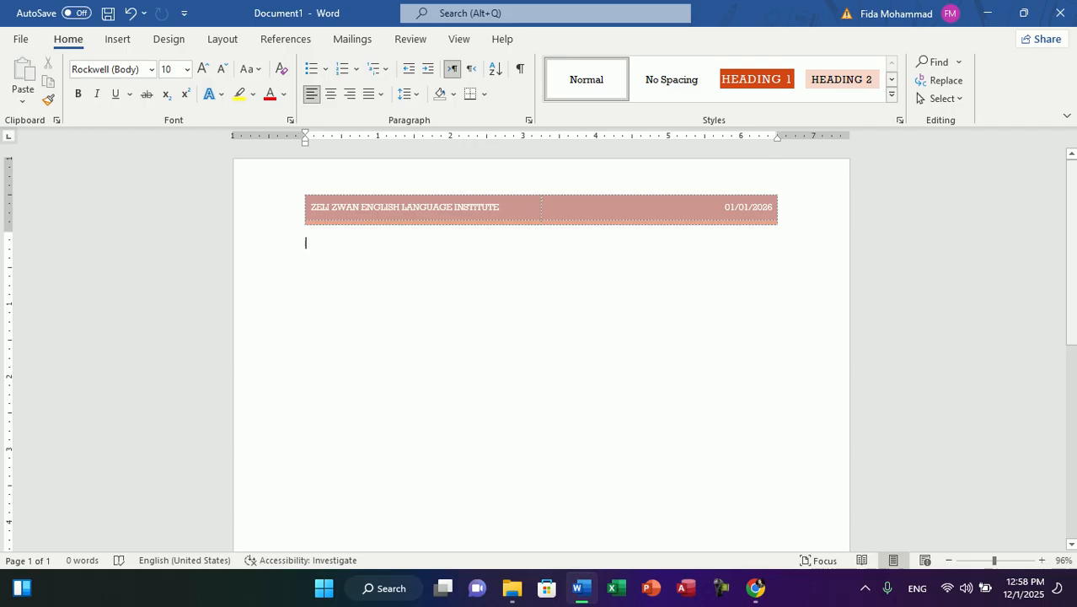
# Step: Add empty paragraphs below the header until the document runs onto further pages
pyautogui.moveTo(1071, 268)
pyautogui.mouseDown()
pyautogui.moveTo(1072, 505)
pyautogui.moveTo(1071, 257)
pyautogui.mouseUp()
pyautogui.press('Return')
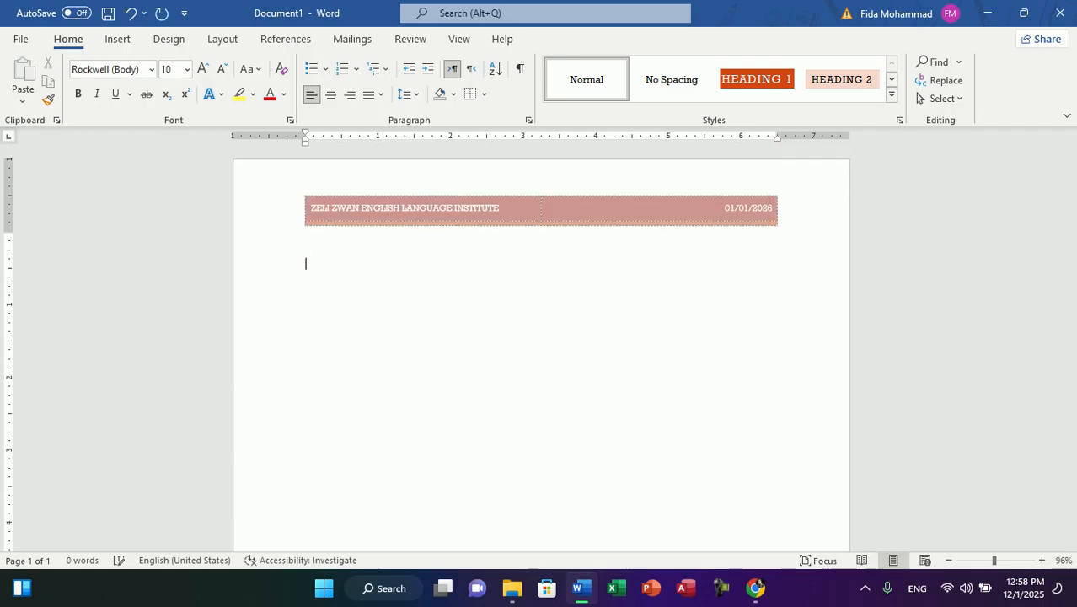
pyautogui.press('Return')
pyautogui.press('Return')
pyautogui.press('Return')
pyautogui.press('Return')
pyautogui.press('Return')
pyautogui.press('Return')
pyautogui.press('Return')
pyautogui.press('Return')
pyautogui.press('Return')
pyautogui.press('Return')
pyautogui.press('Return')
pyautogui.press('Return')
pyautogui.press('Return')
pyautogui.press('Return')
pyautogui.press('Return')
pyautogui.press('Return')
pyautogui.press('Return')
pyautogui.press('Return')
pyautogui.press('Return')
pyautogui.press('Return')
pyautogui.press('Return')
pyautogui.press('Return')
pyautogui.press('Return')
pyautogui.press('Return')
pyautogui.press('Return')
pyautogui.press('Return')
pyautogui.press('Return')
pyautogui.press('Return')
pyautogui.press('Return')
pyautogui.press('Return')
pyautogui.press('Return')
pyautogui.press('Return')
pyautogui.press('Return')
pyautogui.press('Return')
pyautogui.press('Return')
pyautogui.press('Return')
pyautogui.press('Return')
pyautogui.press('Return')
pyautogui.press('Return')
pyautogui.press('Return')
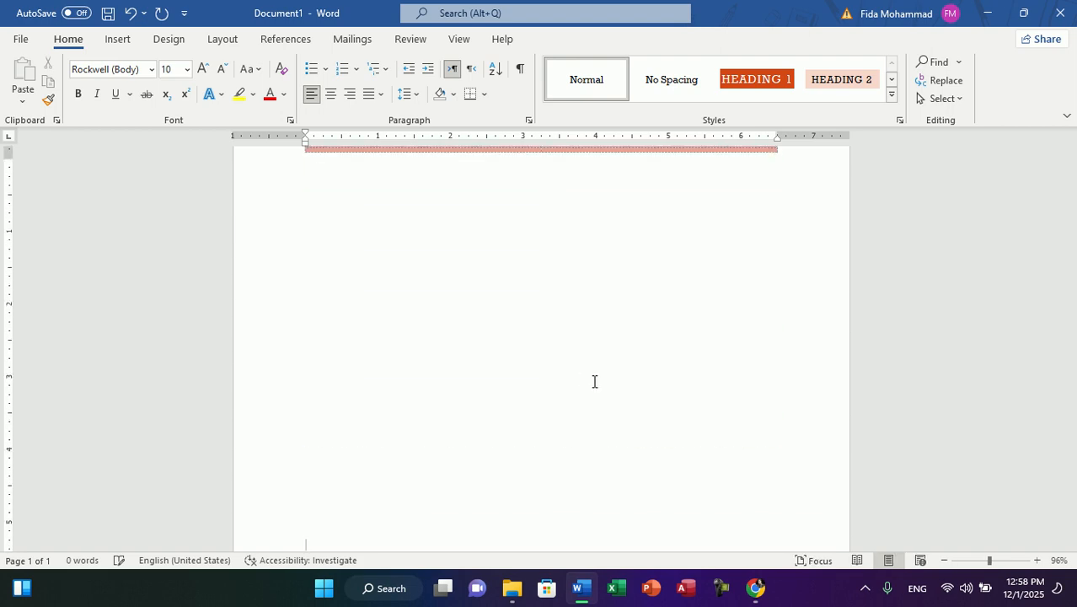
pyautogui.moveTo(1071, 477); pyautogui.dragTo(1071, 451)
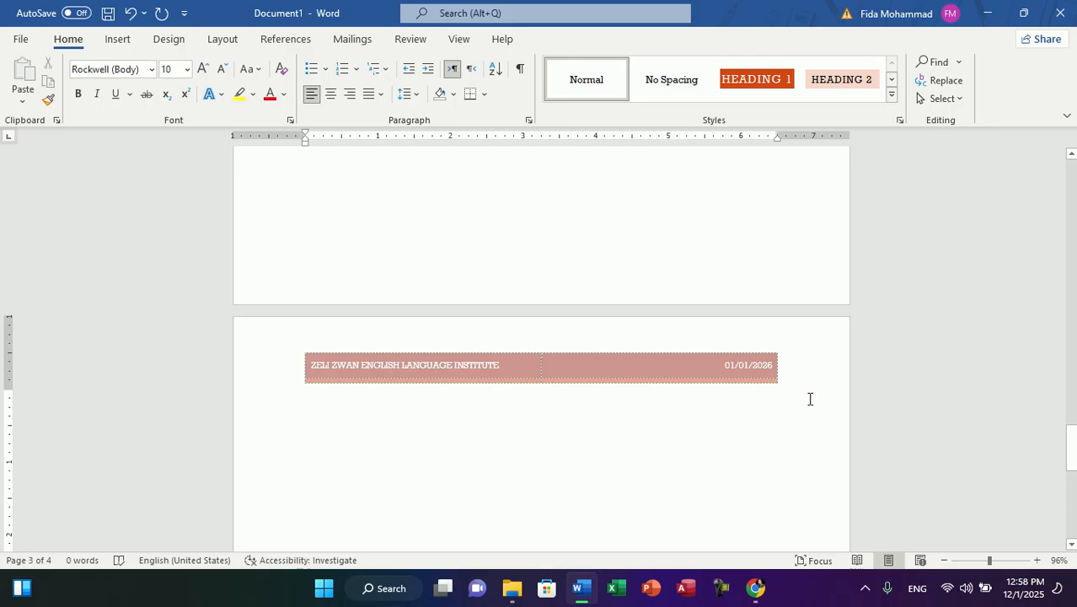
# Step: Insert a long run of page breaks to extend the document to 82 pages
pyautogui.scroll(3, 809, 399)
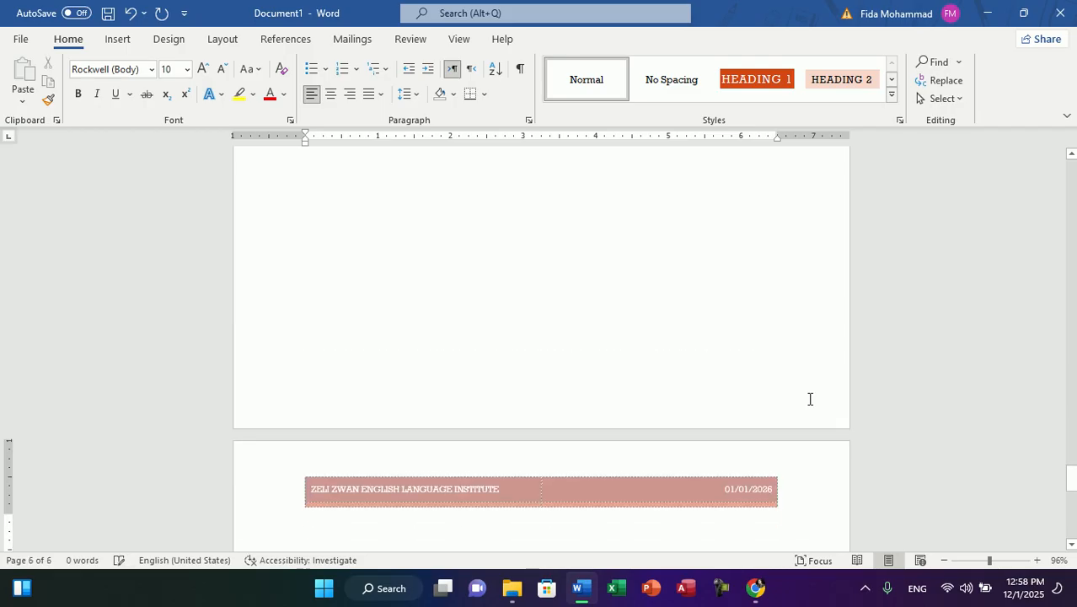
pyautogui.hotkey('ctrl', 'Return')
pyautogui.hotkey('ctrl', 'Return')
pyautogui.hotkey('ctrl', 'Return')
pyautogui.hotkey('ctrl', 'Return')
pyautogui.hotkey('ctrl', 'Return')
pyautogui.hotkey('ctrl', 'Return')
pyautogui.hotkey('ctrl', 'Return')
pyautogui.hotkey('ctrl', 'Return')
pyautogui.hotkey('ctrl', 'Return')
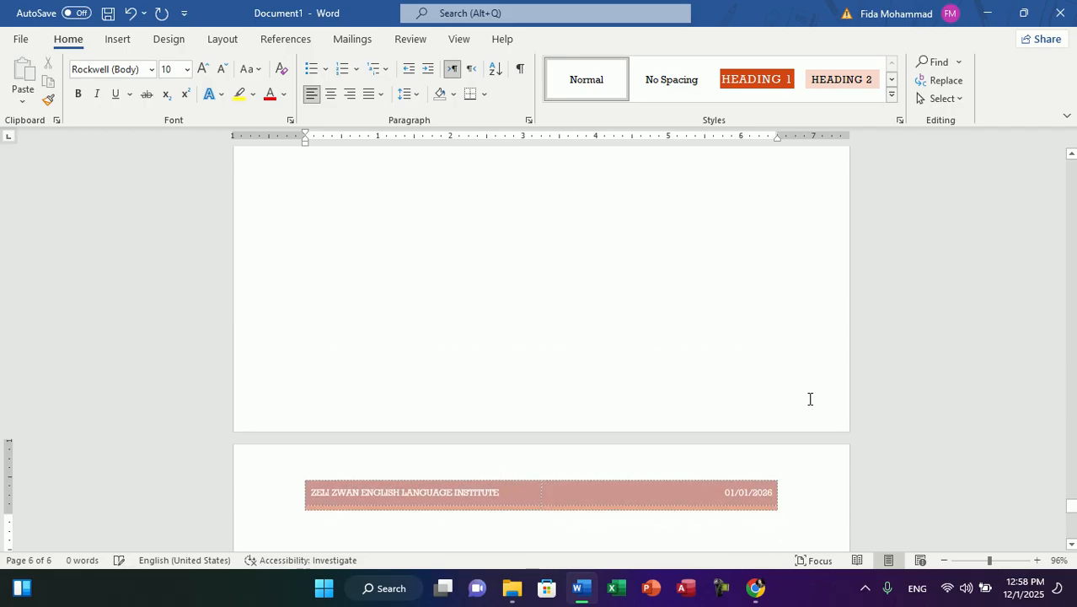
pyautogui.hotkey('ctrl', 'Return')
pyautogui.hotkey('ctrl', 'Return')
pyautogui.hotkey('ctrl', 'Return')
pyautogui.hotkey('ctrl', 'Return')
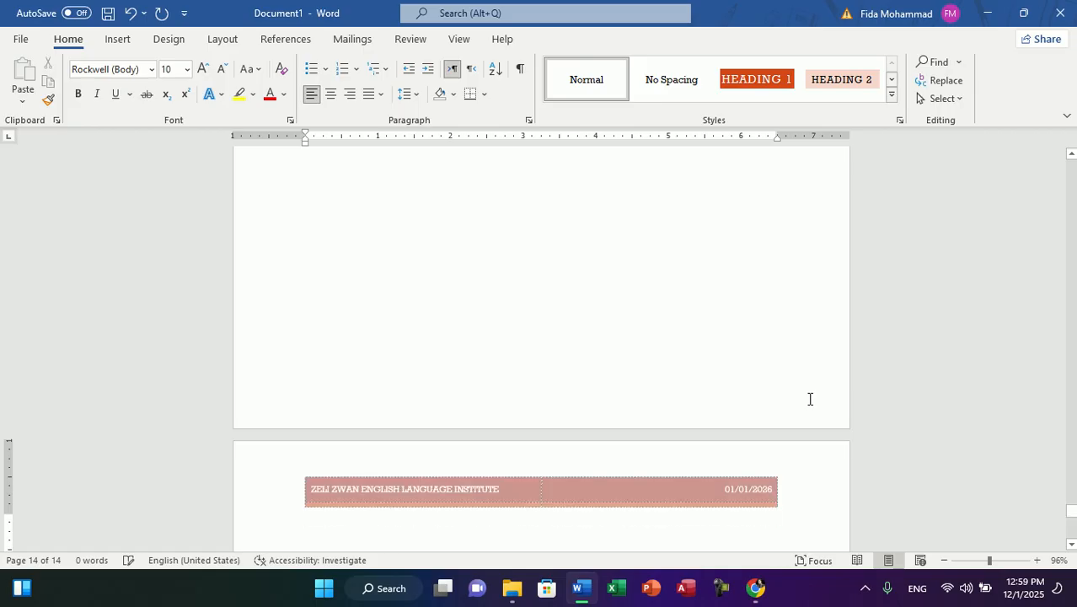
pyautogui.hotkey('ctrl', 'Return')
pyautogui.hotkey('ctrl', 'Return')
pyautogui.hotkey('ctrl', 'Return')
pyautogui.hotkey('ctrl', 'Return')
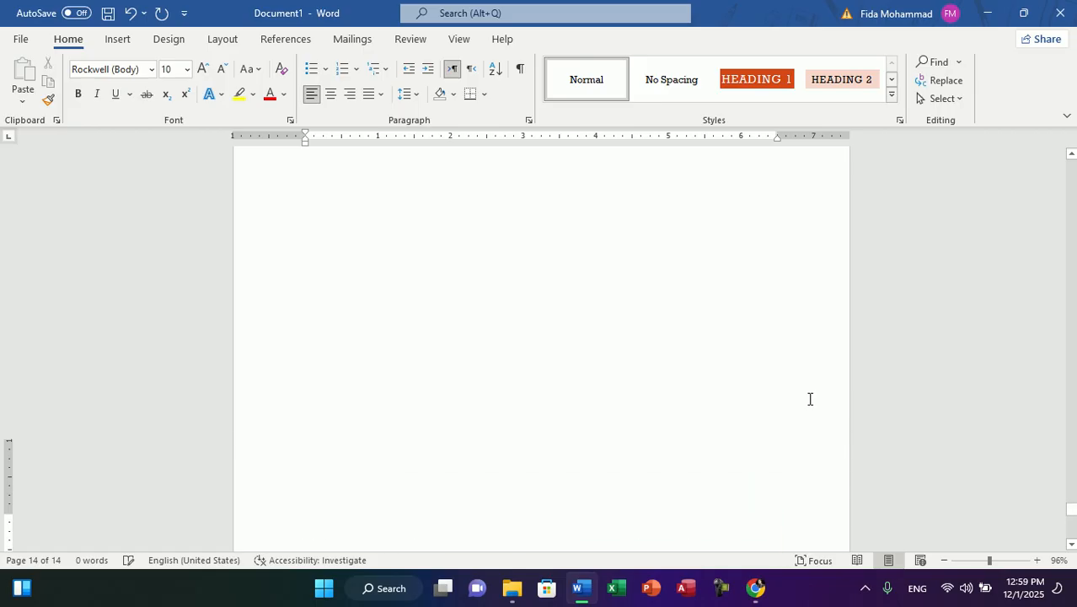
pyautogui.hotkey('ctrl', 'Return')
pyautogui.hotkey('ctrl', 'Return')
pyautogui.hotkey('ctrl', 'Return')
pyautogui.hotkey('ctrl', 'Return')
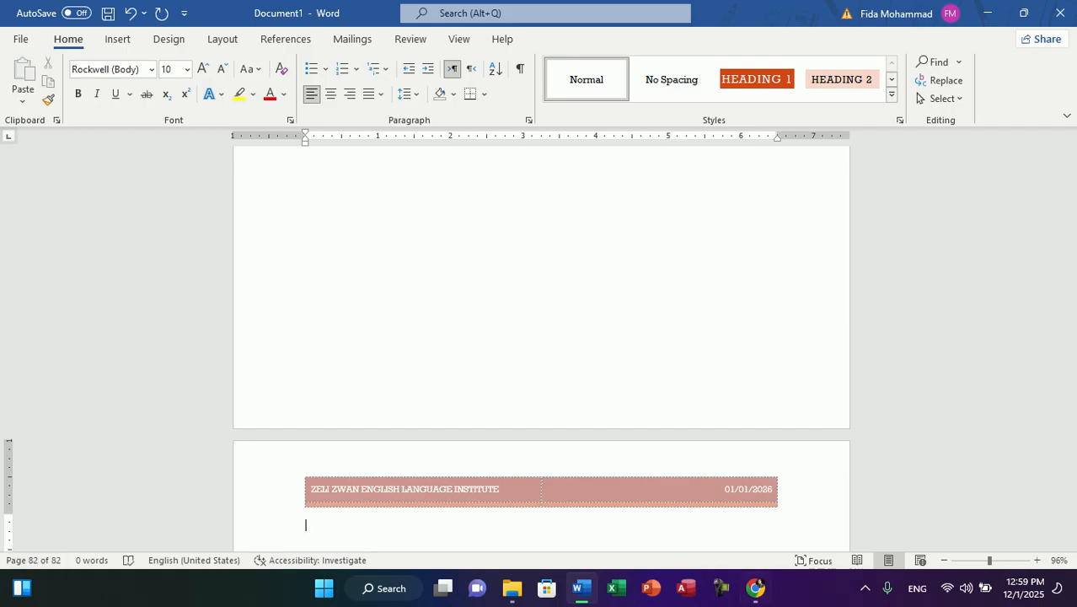
# Step: Delete the word INSTITUTE from the header title on the first page and return to the document body
pyautogui.click(1073, 532)
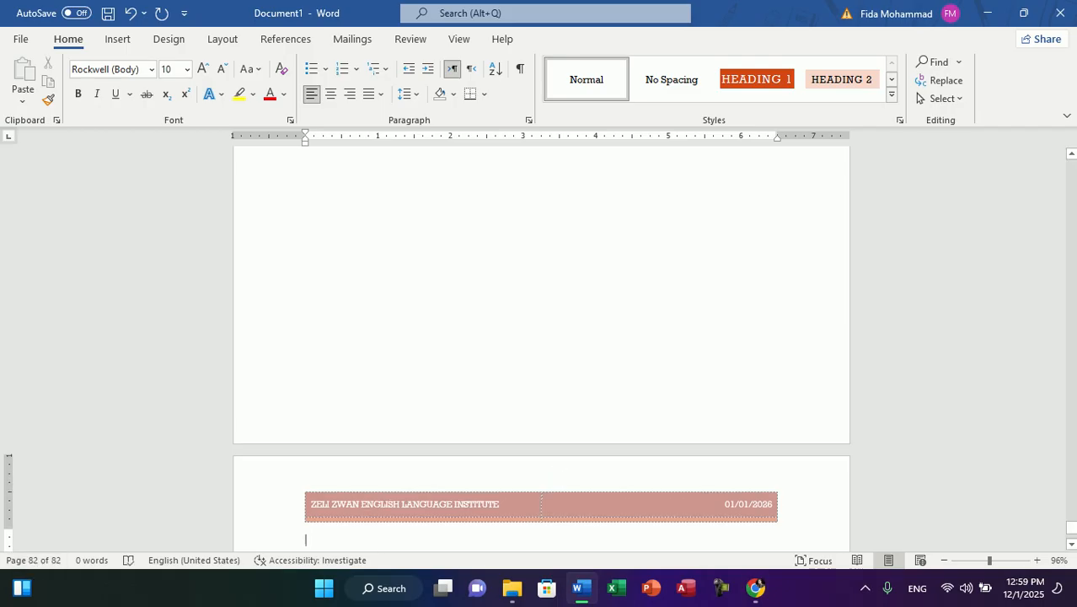
pyautogui.moveTo(1073, 535); pyautogui.dragTo(1072, 169)
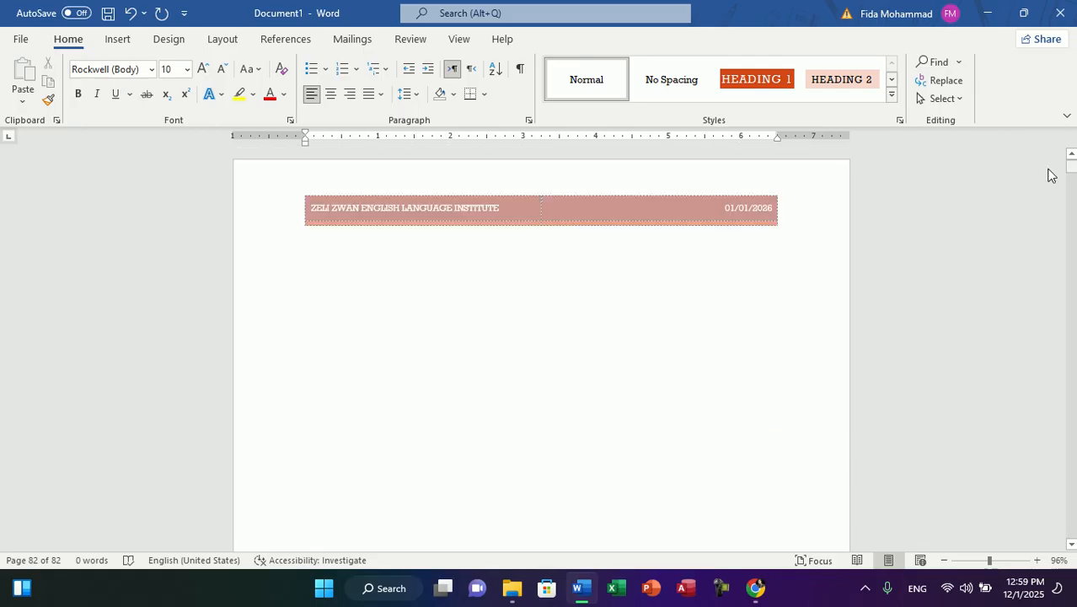
pyautogui.doubleClick(356, 207)
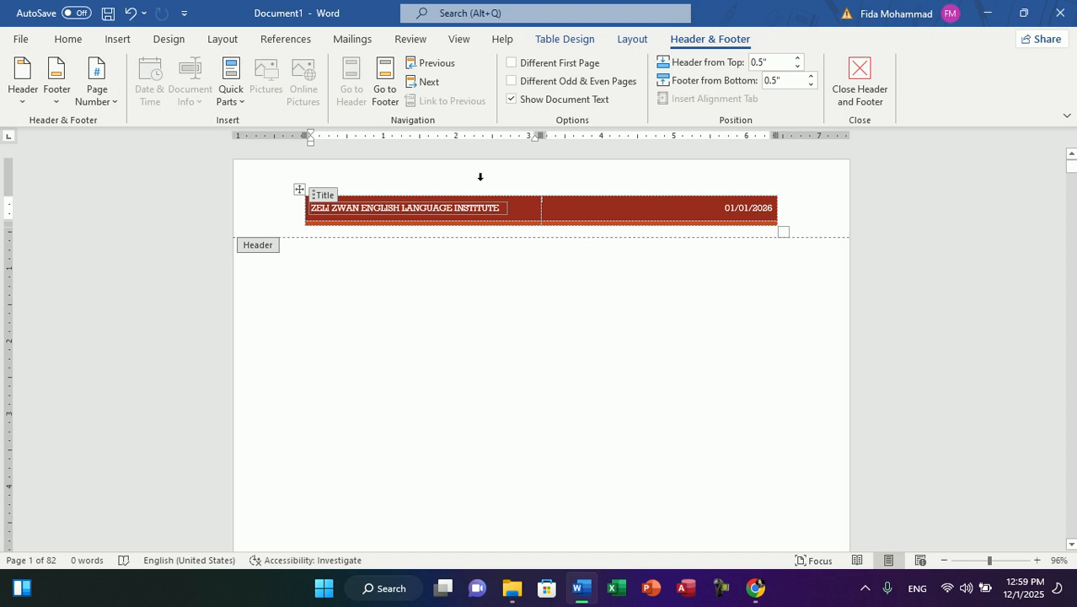
pyautogui.doubleClick(474, 210)
pyautogui.press('BackSpace')
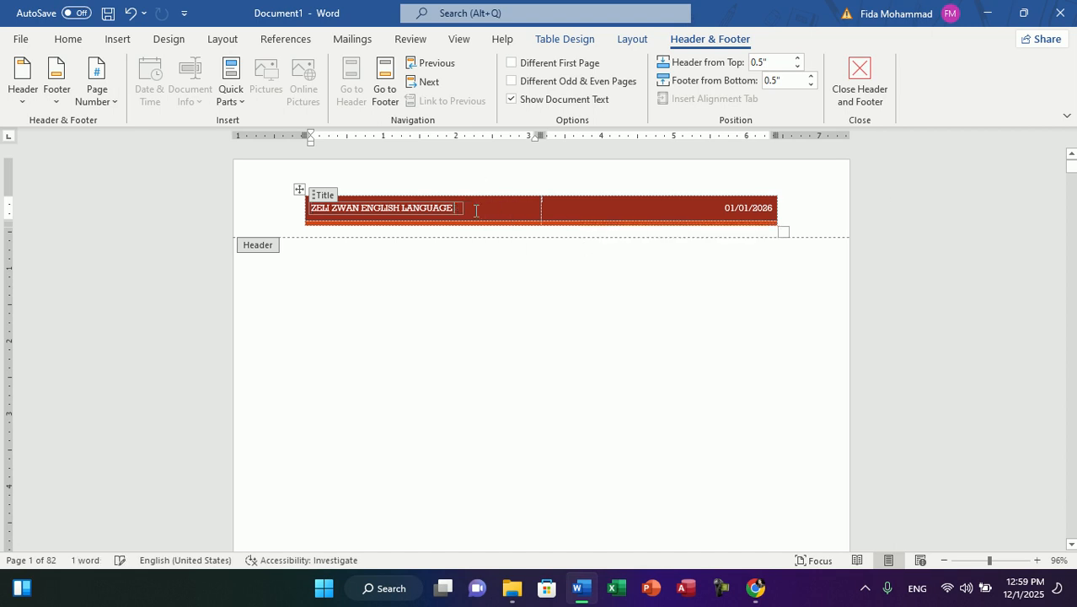
pyautogui.doubleClick(453, 388)
# Step: Reopen the header for editing and set its distance from the top to 0.3"
pyautogui.moveTo(1075, 181); pyautogui.dragTo(1067, 125)
pyautogui.click(391, 212)
pyautogui.click(119, 38)
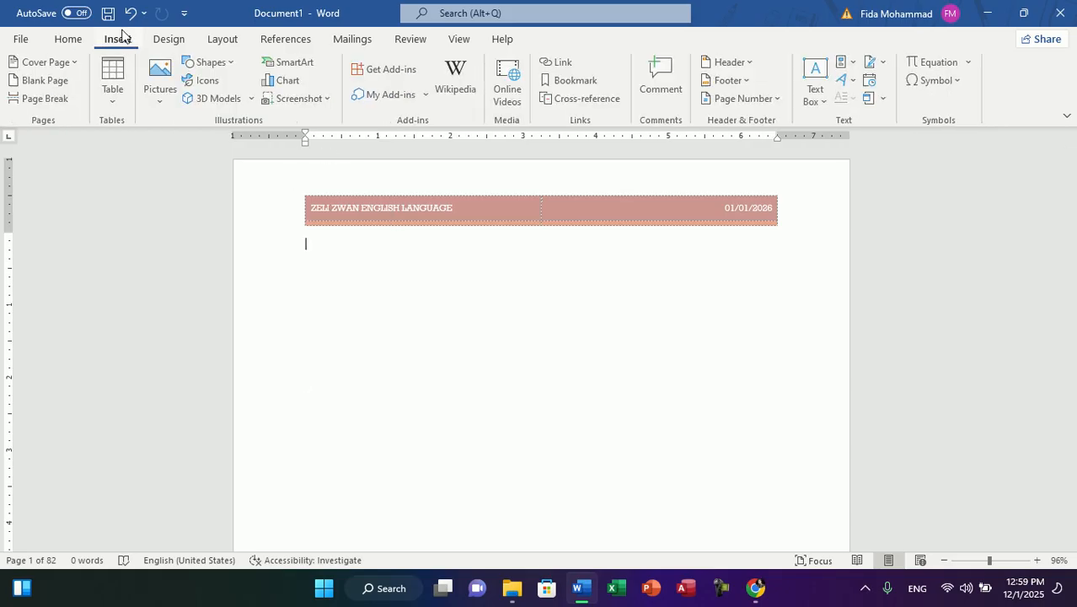
pyautogui.doubleClick(360, 184)
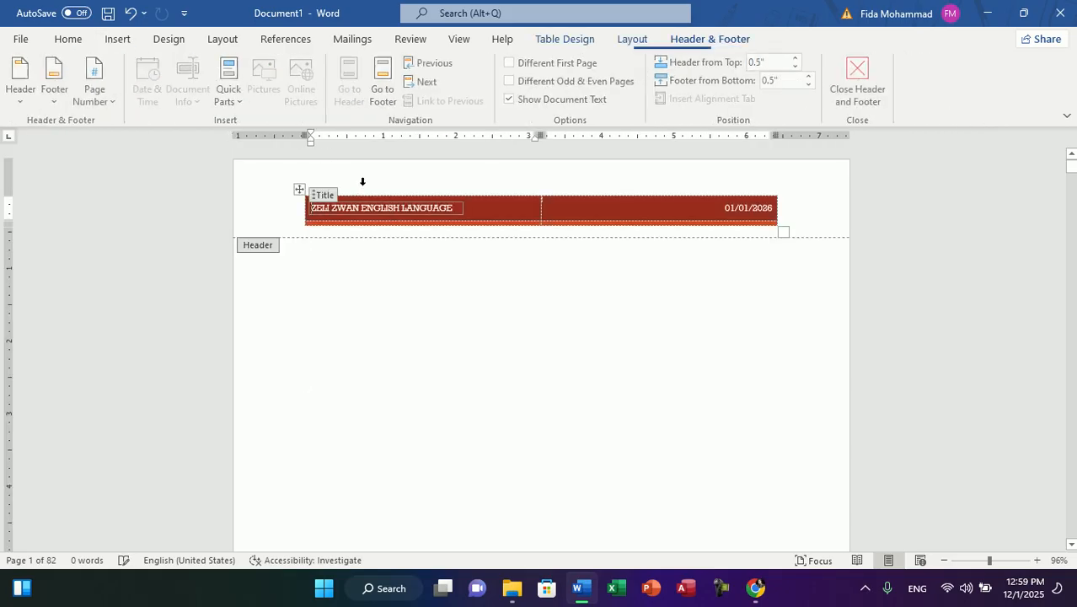
pyautogui.click(799, 66)
pyautogui.click(800, 59)
pyautogui.click(800, 59)
pyautogui.click(800, 59)
pyautogui.click(799, 59)
pyautogui.click(799, 59)
pyautogui.click(799, 59)
pyautogui.click(800, 59)
pyautogui.click(799, 59)
pyautogui.click(800, 59)
pyautogui.click(800, 59)
pyautogui.click(800, 59)
pyautogui.click(800, 59)
pyautogui.click(800, 59)
pyautogui.click(798, 67)
pyautogui.click(798, 67)
pyautogui.click(798, 67)
pyautogui.click(798, 67)
pyautogui.click(798, 66)
pyautogui.click(798, 67)
pyautogui.click(798, 67)
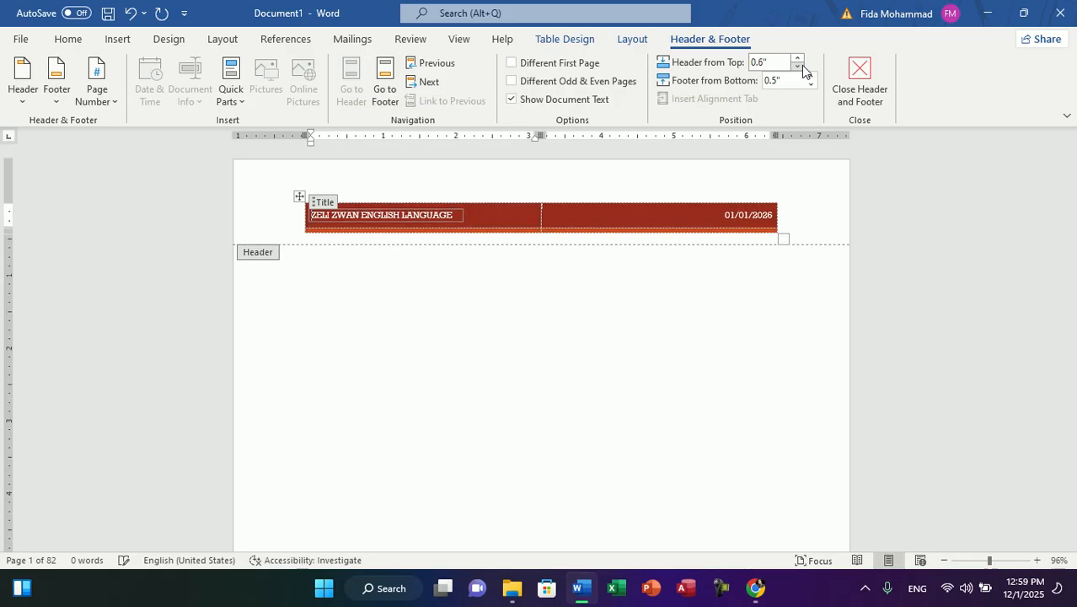
pyautogui.click(798, 67)
pyautogui.click(798, 67)
pyautogui.click(798, 66)
# Step: Set the footer's distance from the bottom to 1"
pyautogui.click(810, 84)
pyautogui.click(811, 84)
pyautogui.click(811, 84)
pyautogui.click(811, 85)
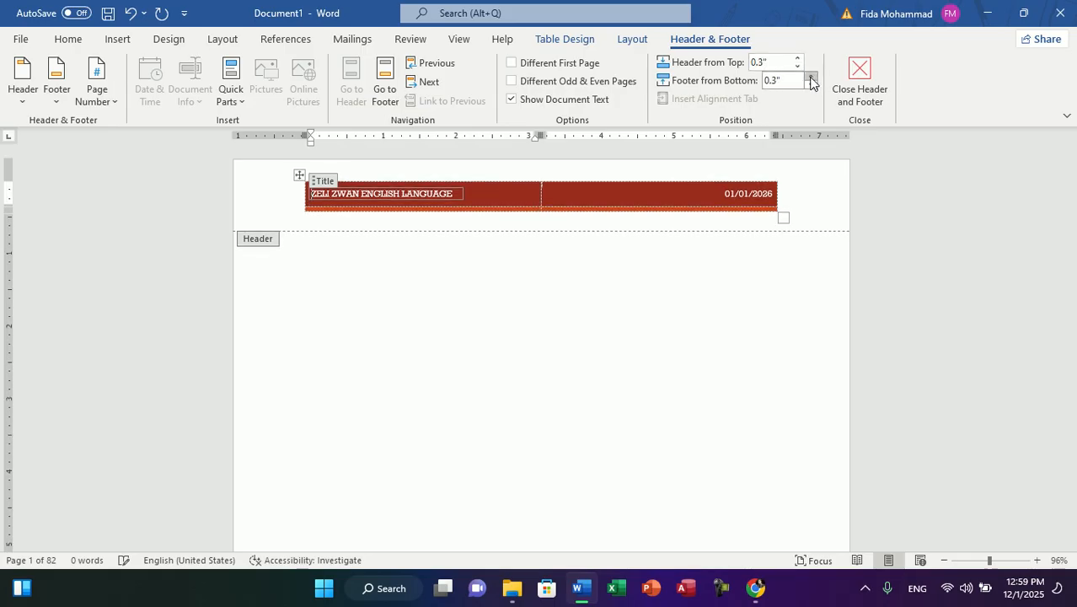
pyautogui.click(810, 76)
pyautogui.click(810, 76)
pyautogui.click(811, 76)
pyautogui.click(811, 76)
pyautogui.click(811, 76)
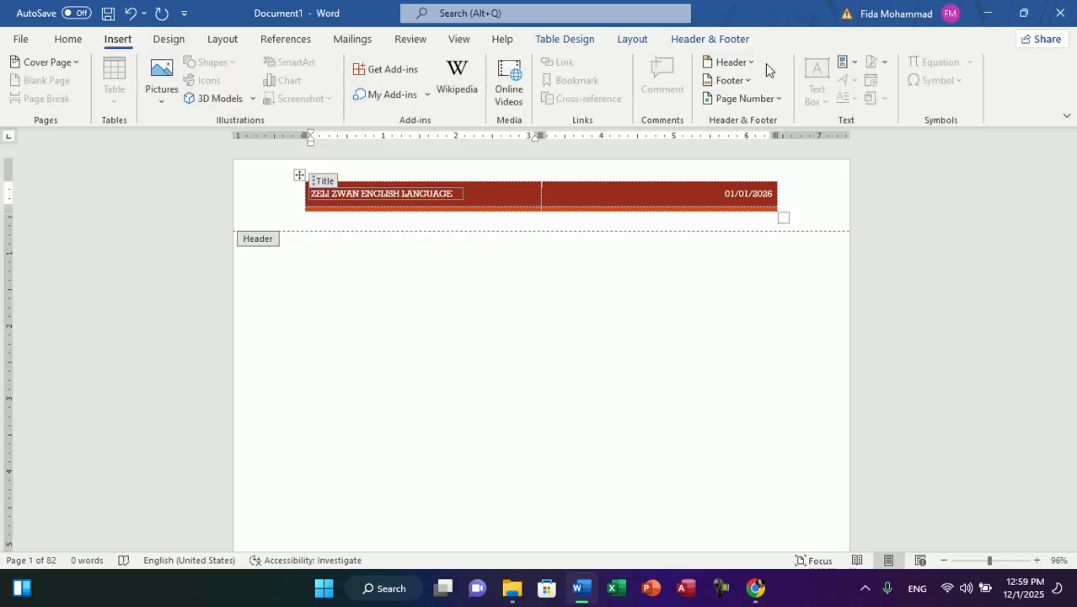
# Step: Replace the current header with the built-in Semaphore header
pyautogui.click(753, 65)
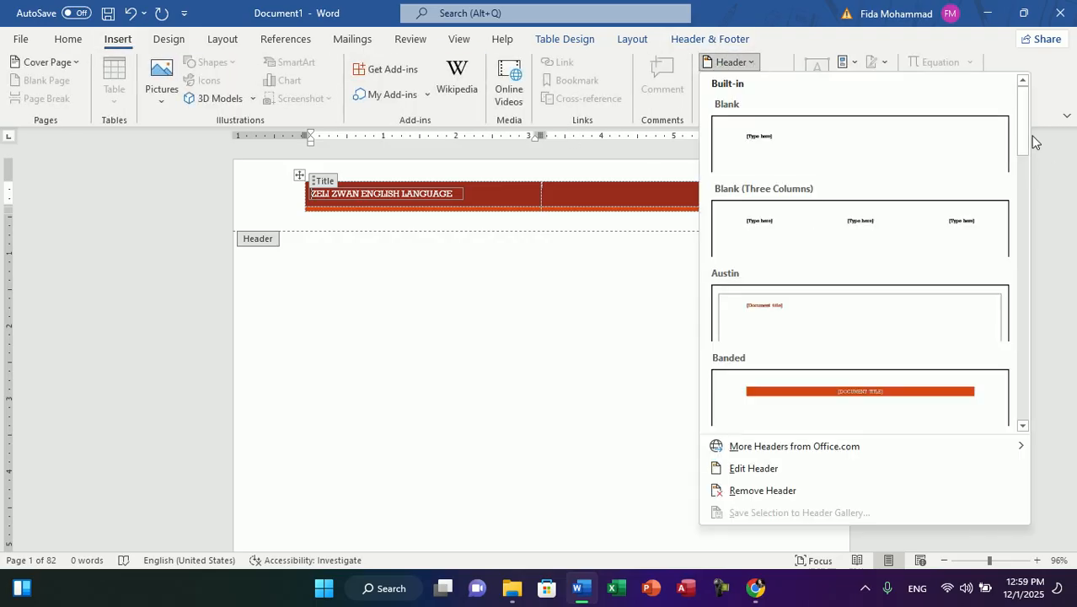
pyautogui.moveTo(1024, 136); pyautogui.dragTo(1023, 319)
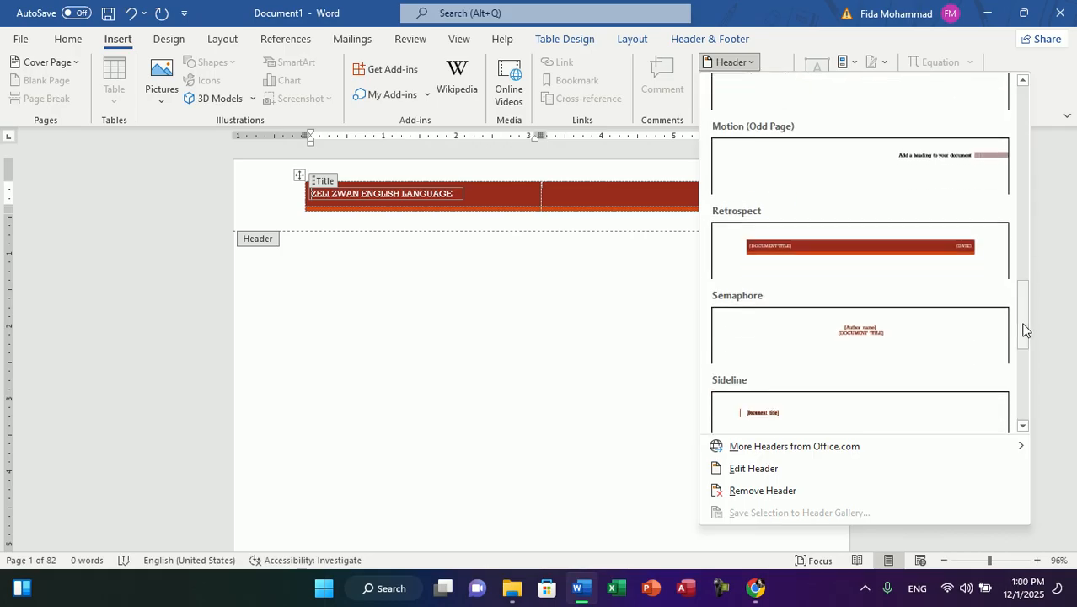
pyautogui.click(788, 337)
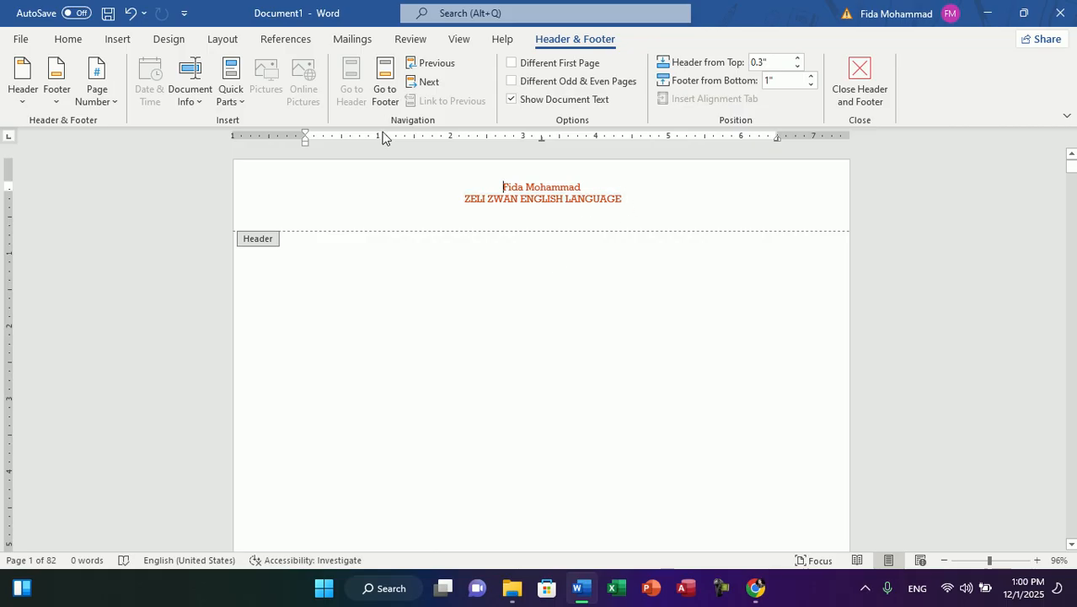
# Step: Review the built-in header styles and the additional Office.com headers, and choose to edit the current header
pyautogui.click(112, 40)
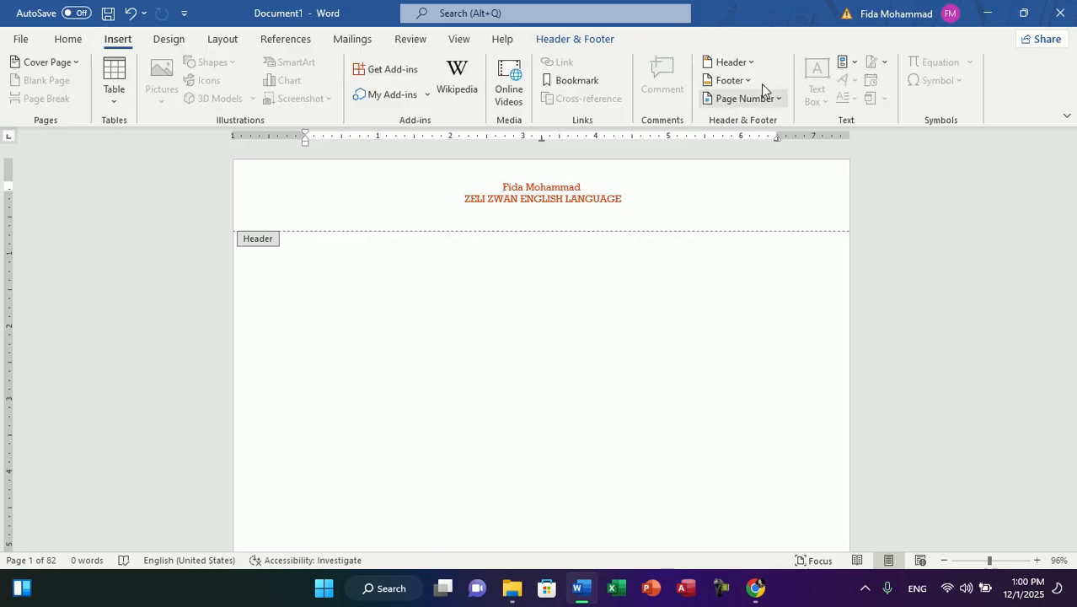
pyautogui.click(740, 62)
pyautogui.moveTo(1024, 166); pyautogui.dragTo(1027, 105)
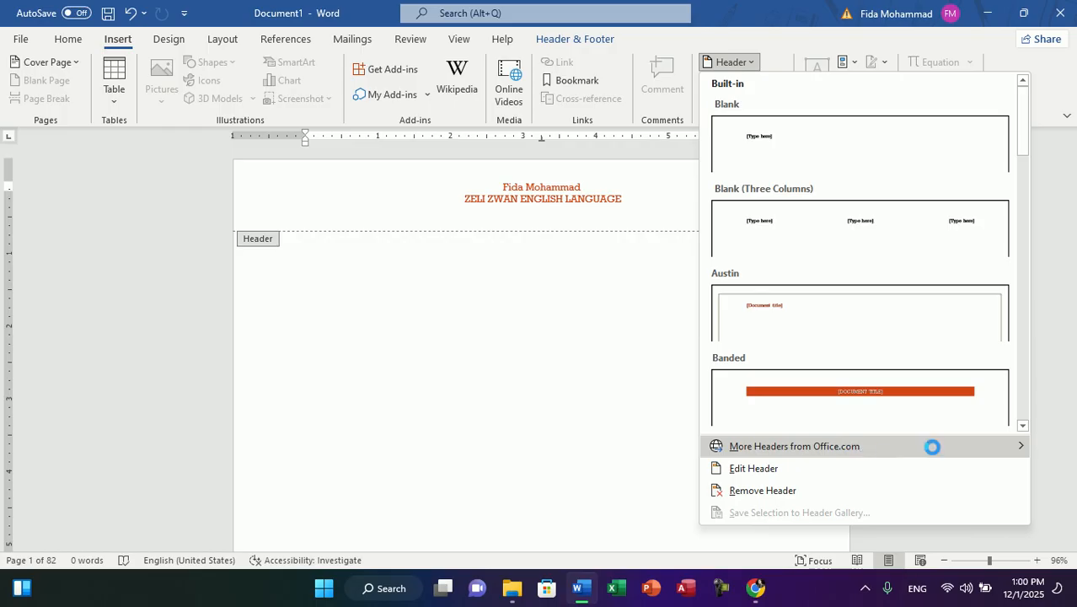
pyautogui.moveTo(974, 454)
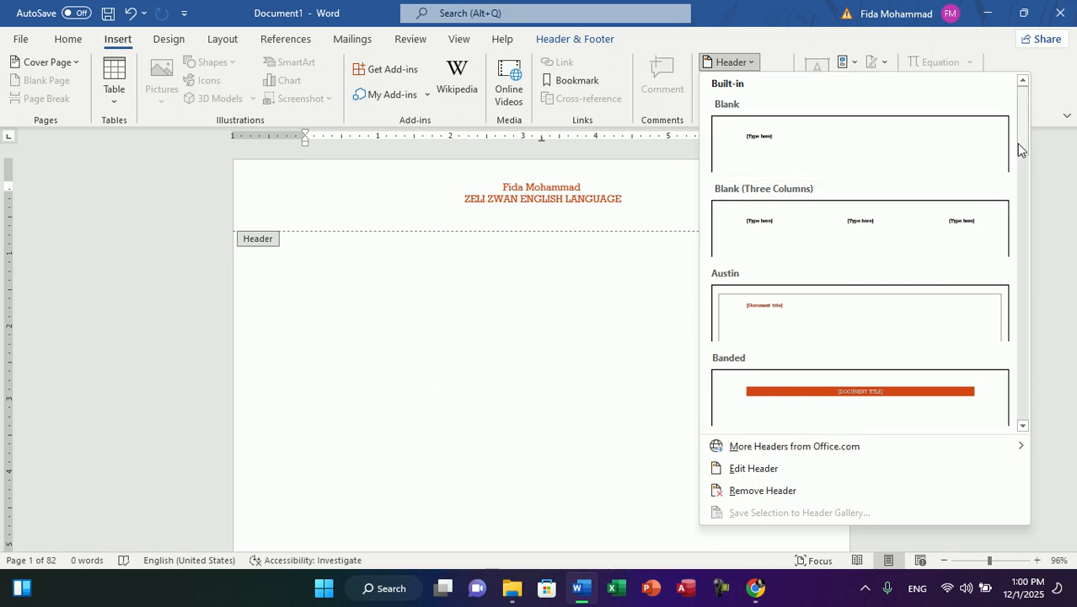
pyautogui.click(742, 469)
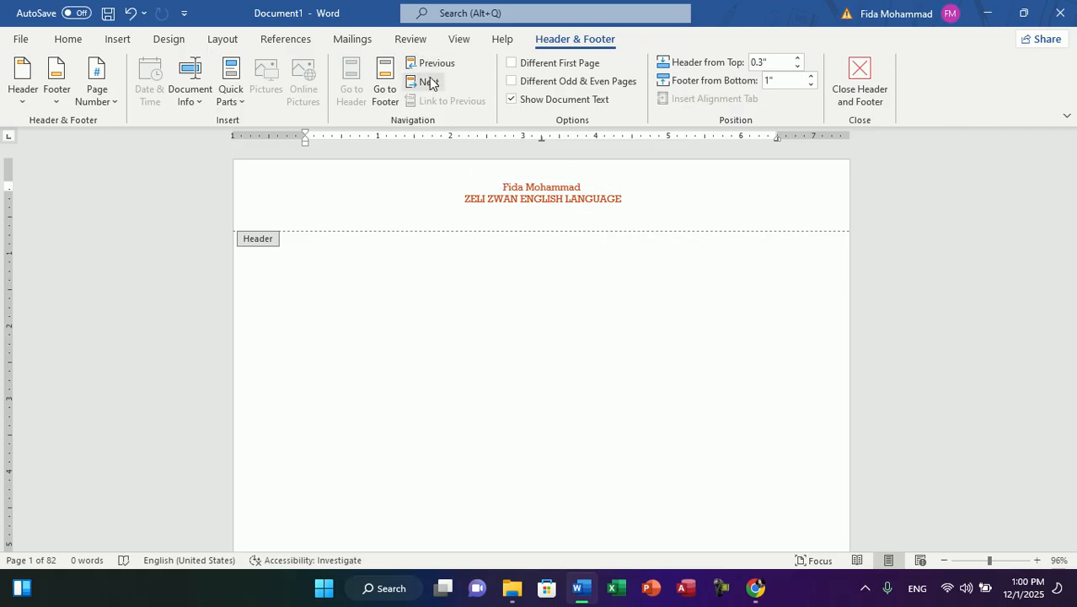
# Step: Return to the document body and reopen the header for editing directly on the page
pyautogui.doubleClick(539, 312)
pyautogui.doubleClick(556, 235)
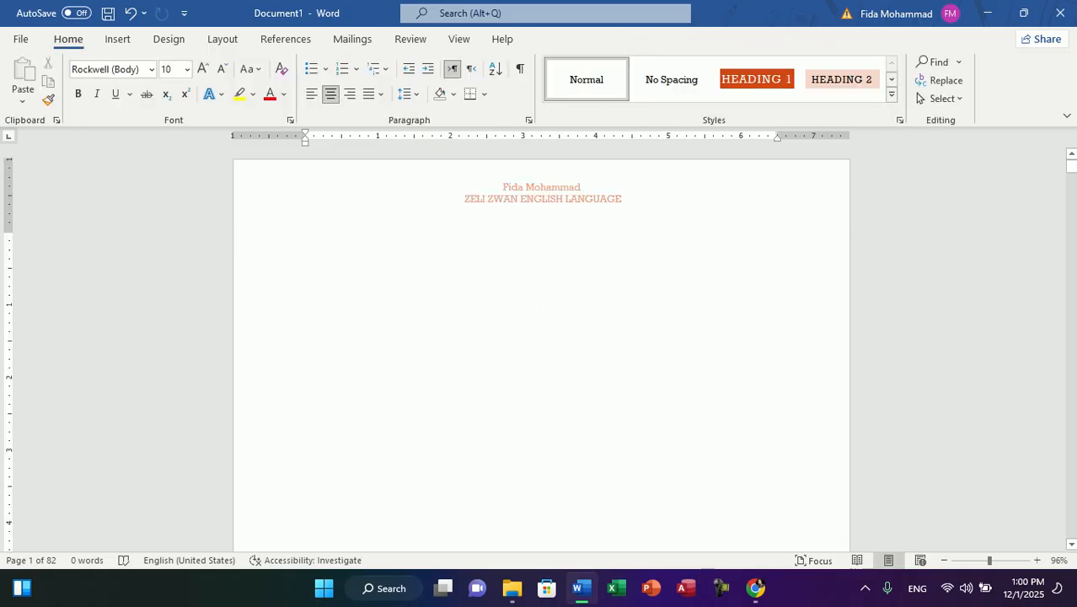
pyautogui.doubleClick(580, 202)
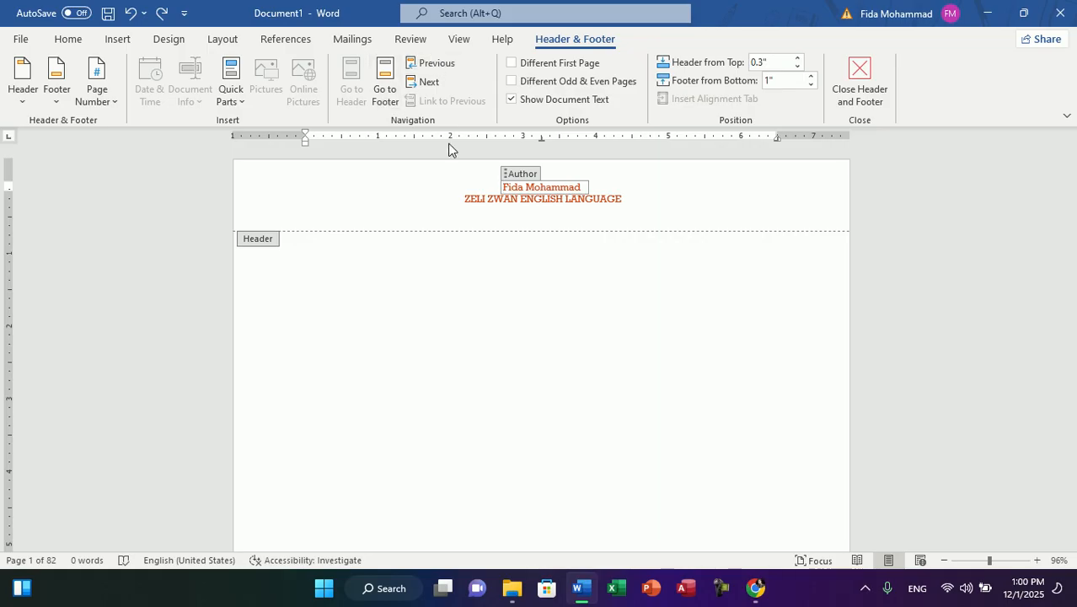
# Step: Switch to the footer area and insert the built-in Facet (Even Page) footer
pyautogui.click(386, 80)
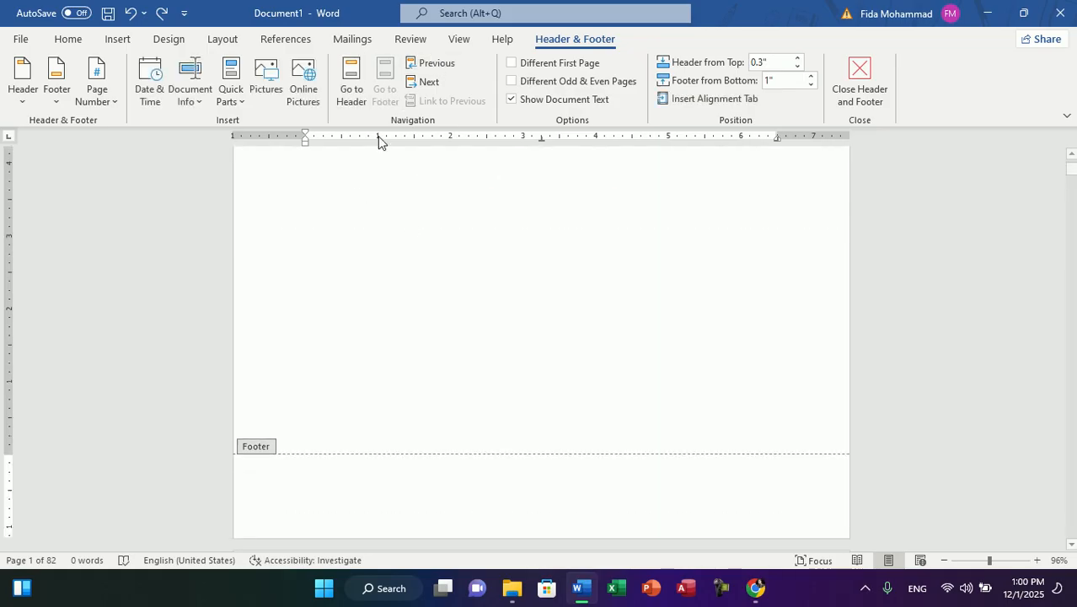
pyautogui.click(118, 40)
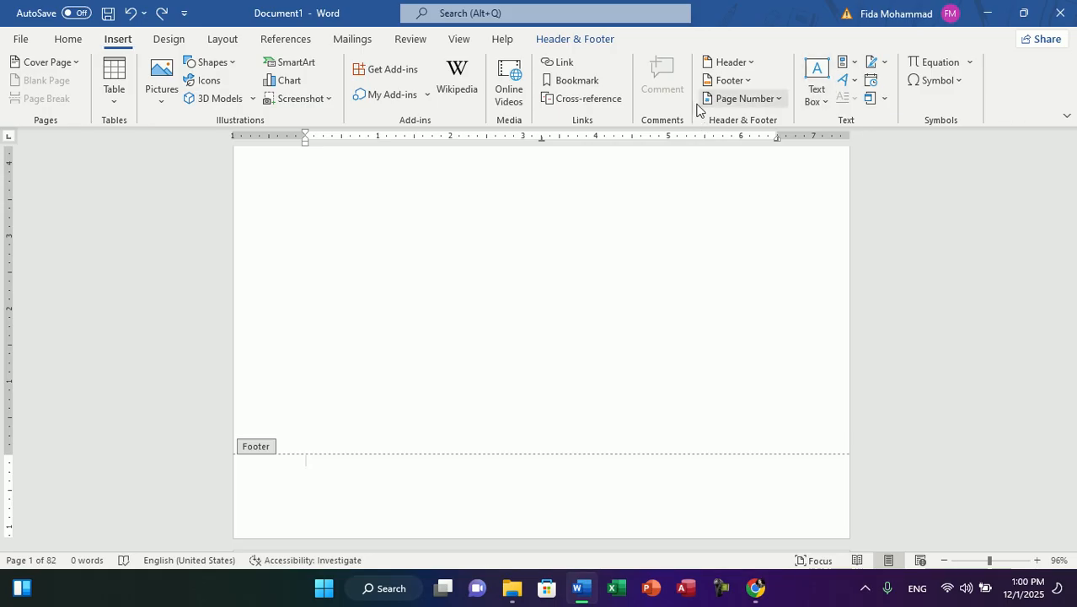
pyautogui.click(735, 82)
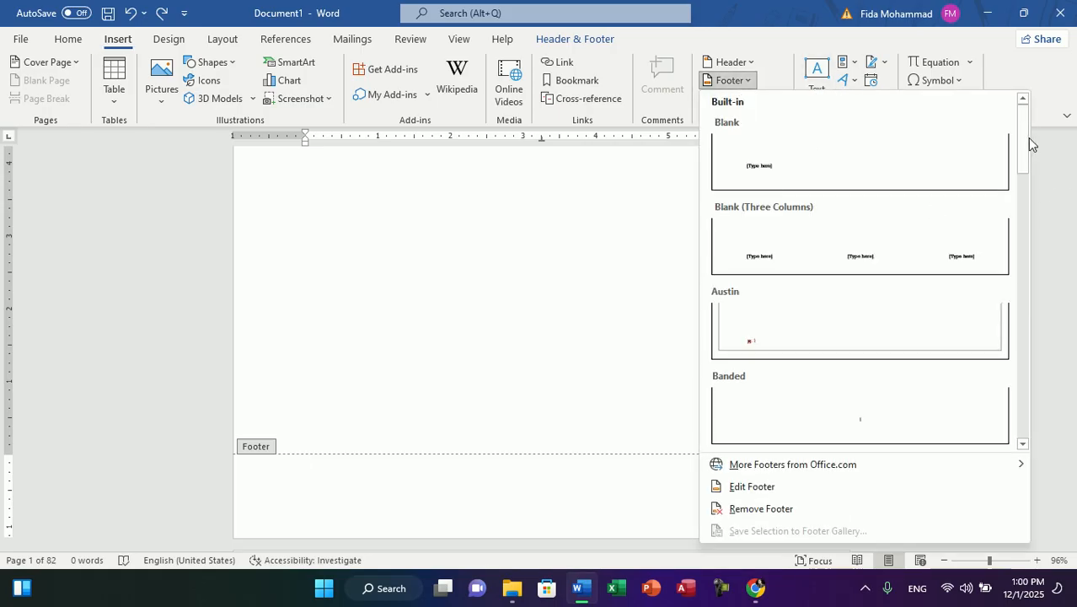
pyautogui.moveTo(1024, 139); pyautogui.dragTo(1026, 187)
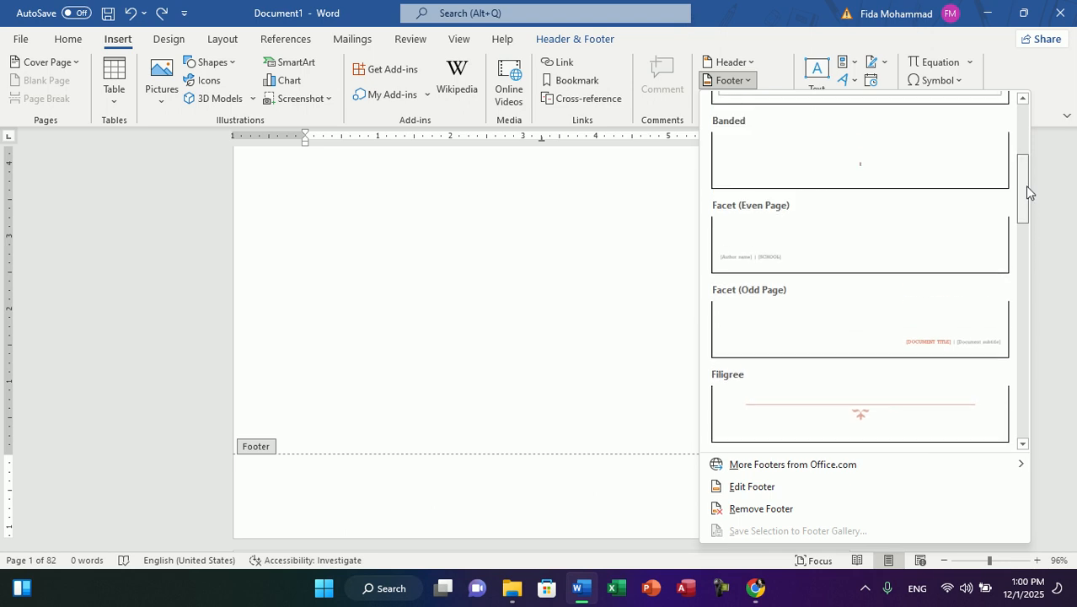
pyautogui.click(759, 248)
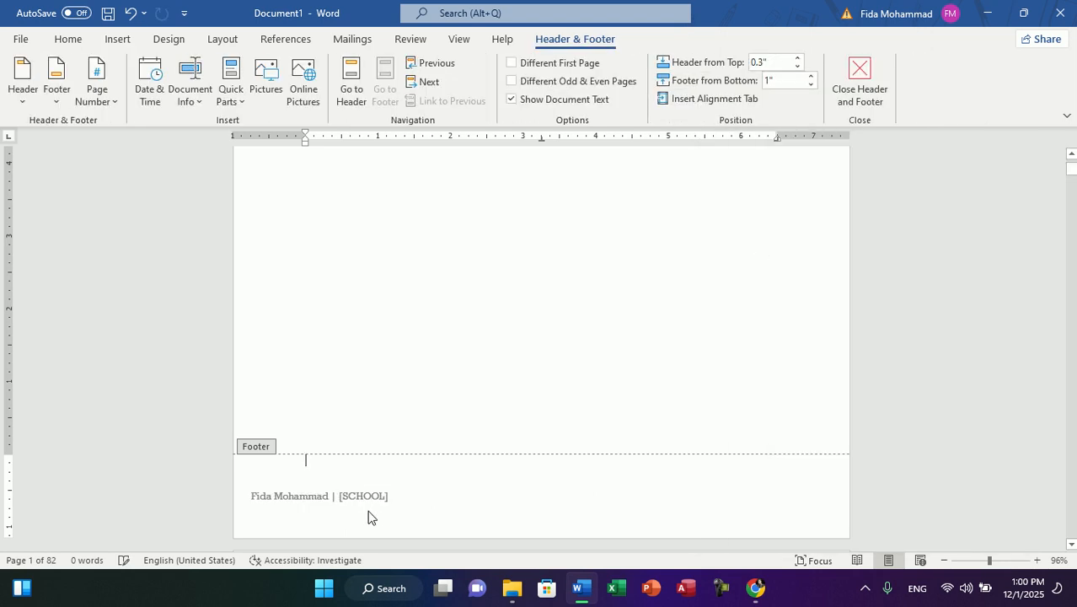
# Step: Fill the footer's School field with ZELI and return to the document body
pyautogui.click(340, 497)
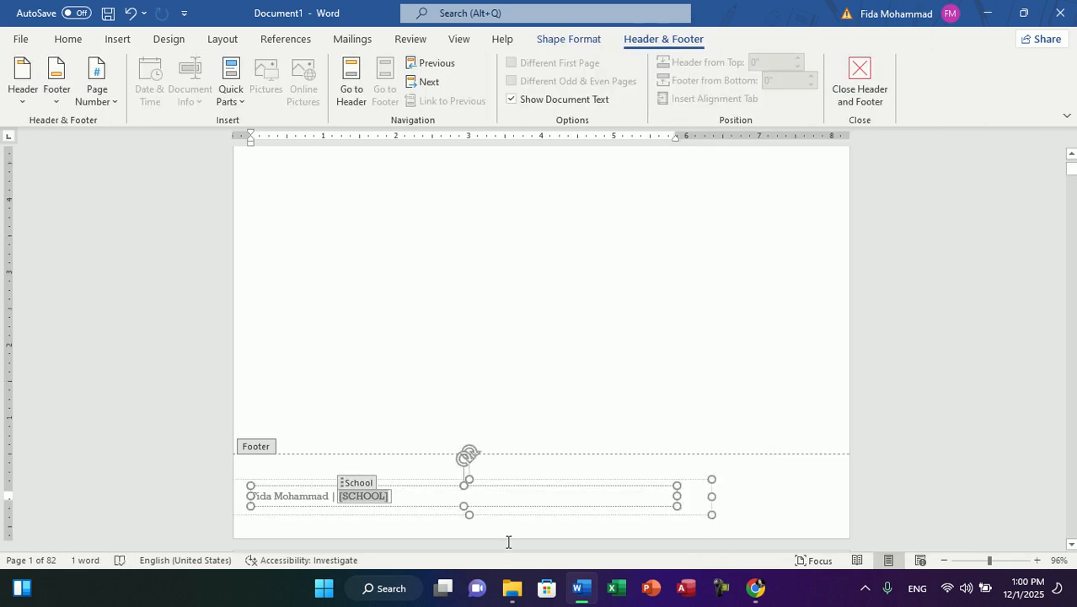
pyautogui.write('ZWL')
pyautogui.press('BackSpace')
pyautogui.press('BackSpace')
pyautogui.write('ELI')
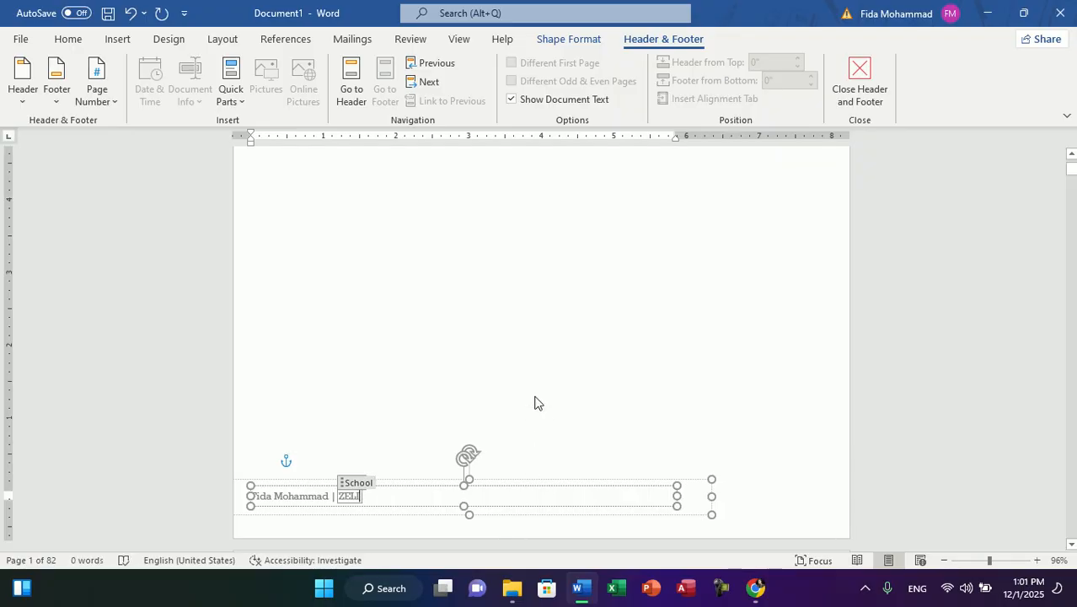
pyautogui.doubleClick(584, 399)
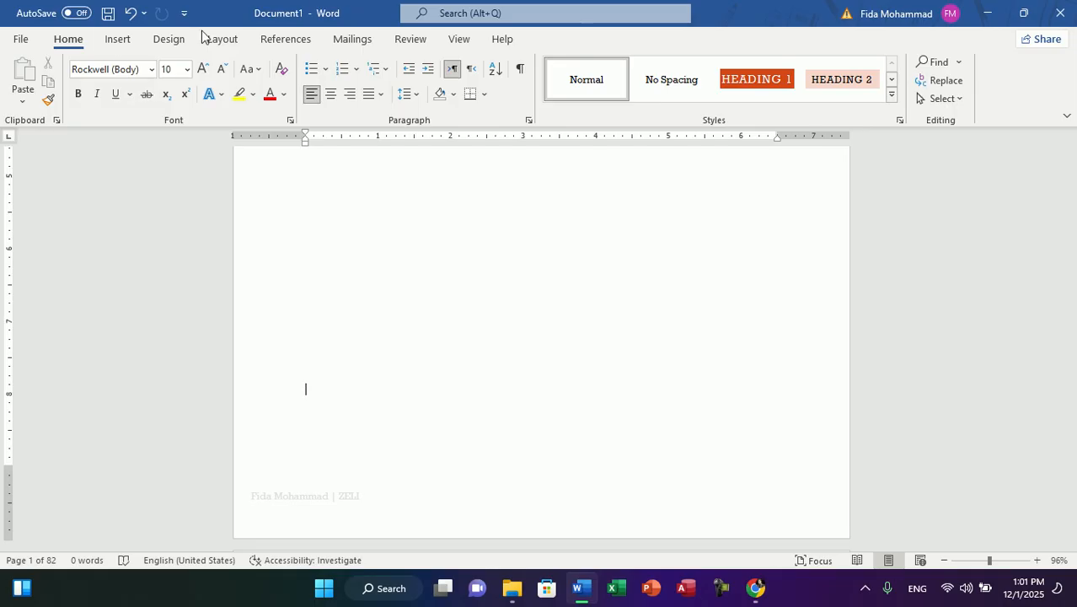
pyautogui.click(115, 40)
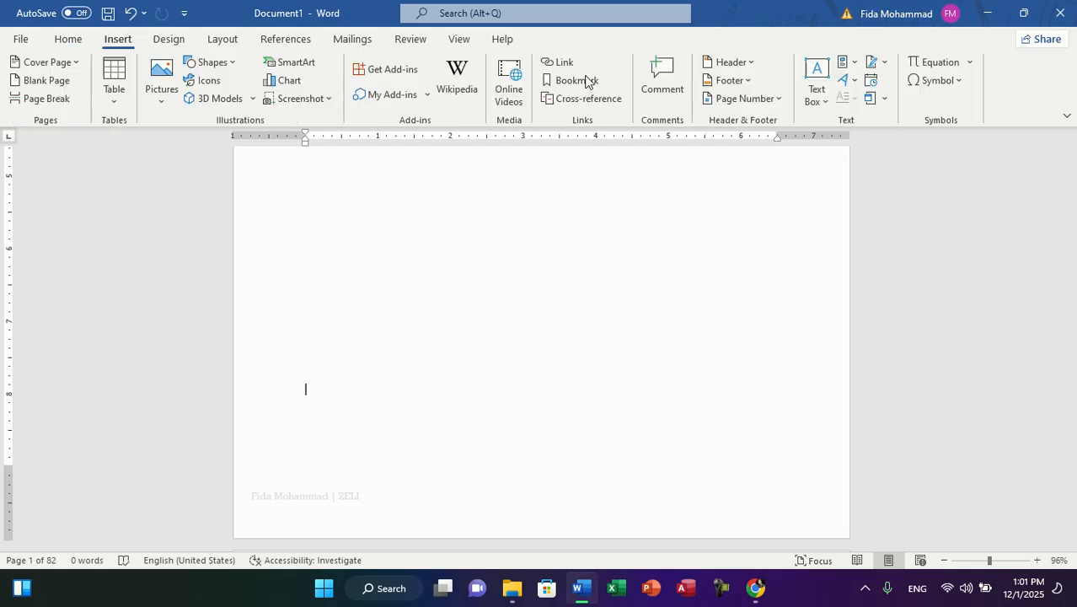
pyautogui.click(777, 98)
pyautogui.click(781, 98)
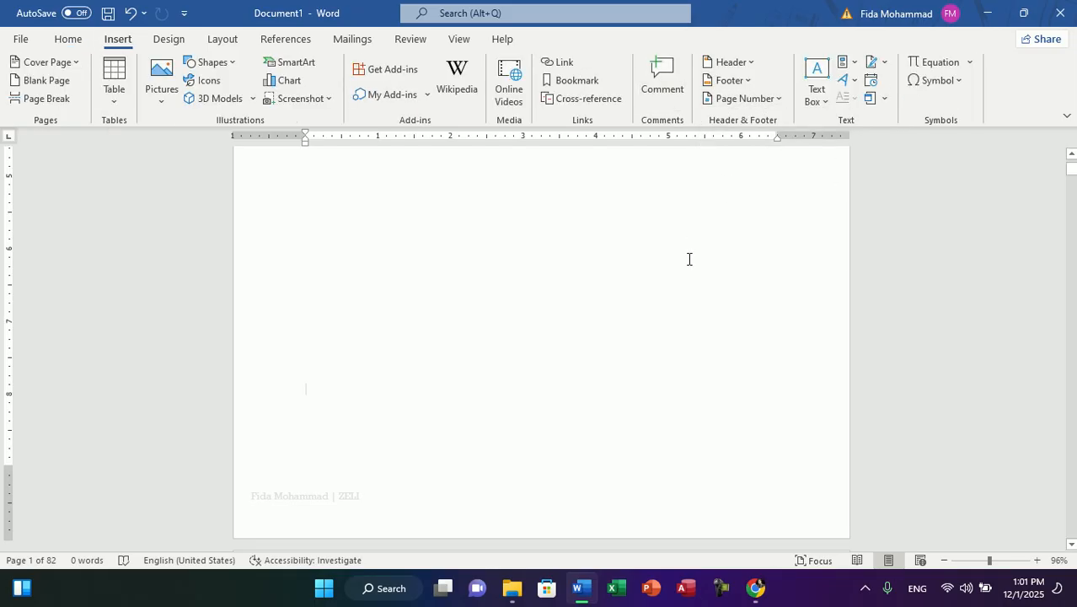
# Step: Delete all body content, clear the header text and close header editing
pyautogui.hotkey('ctrl', 'a')
pyautogui.press('Delete')
pyautogui.hotkey('ctrl', 'a')
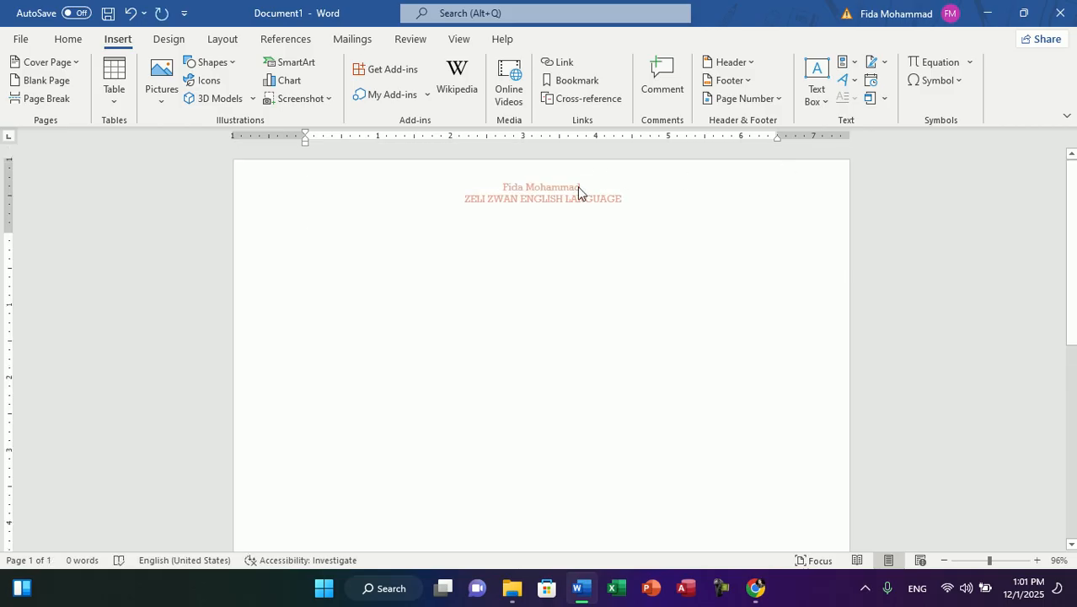
pyautogui.tripleClick(578, 186)
pyautogui.press('Delete')
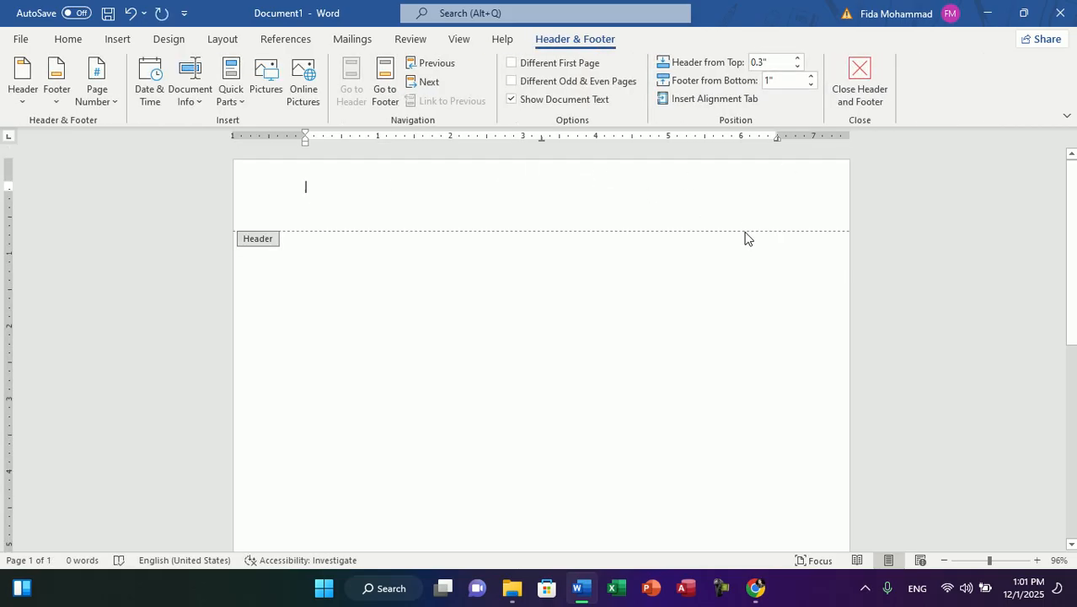
pyautogui.click(845, 85)
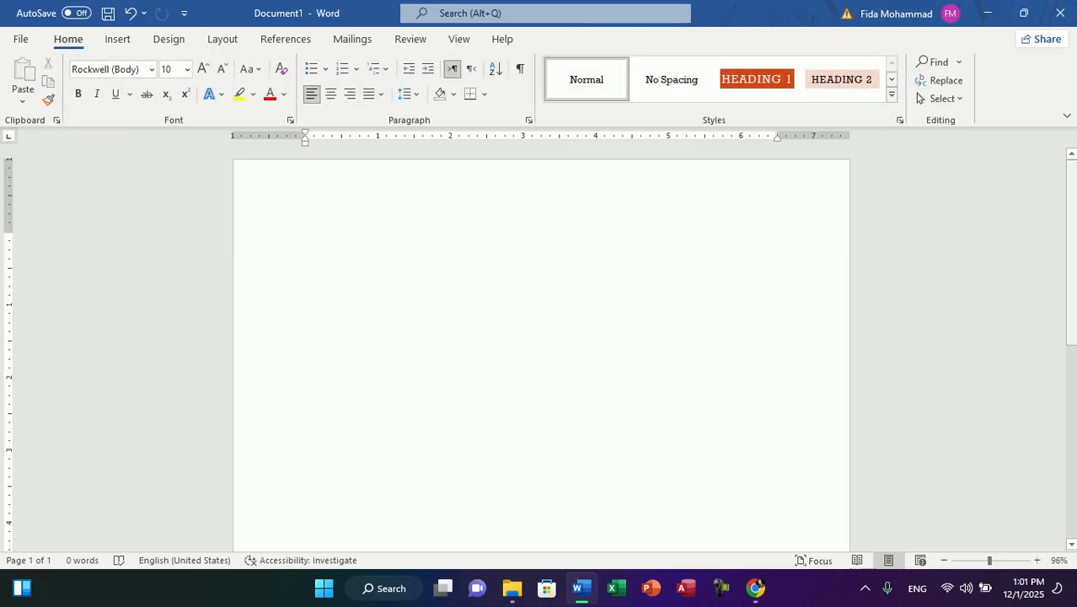
# Step: Delete the footer's content at the end of the page and return to the document body
pyautogui.scroll(-10, 541, 345)
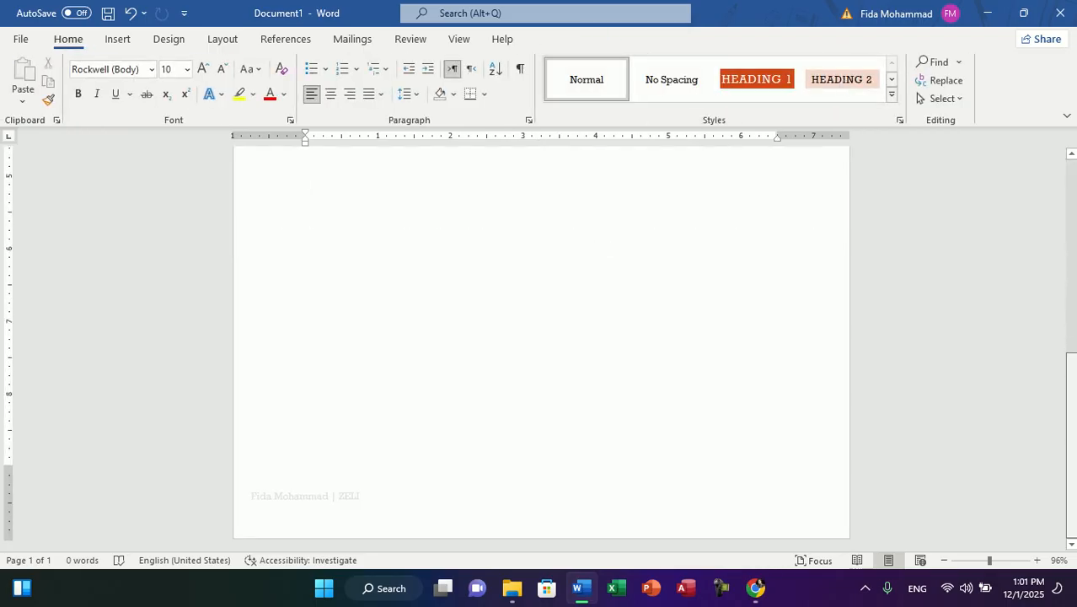
pyautogui.doubleClick(324, 509)
pyautogui.tripleClick(326, 511)
pyautogui.press('Delete')
pyautogui.scroll(10, 541, 337)
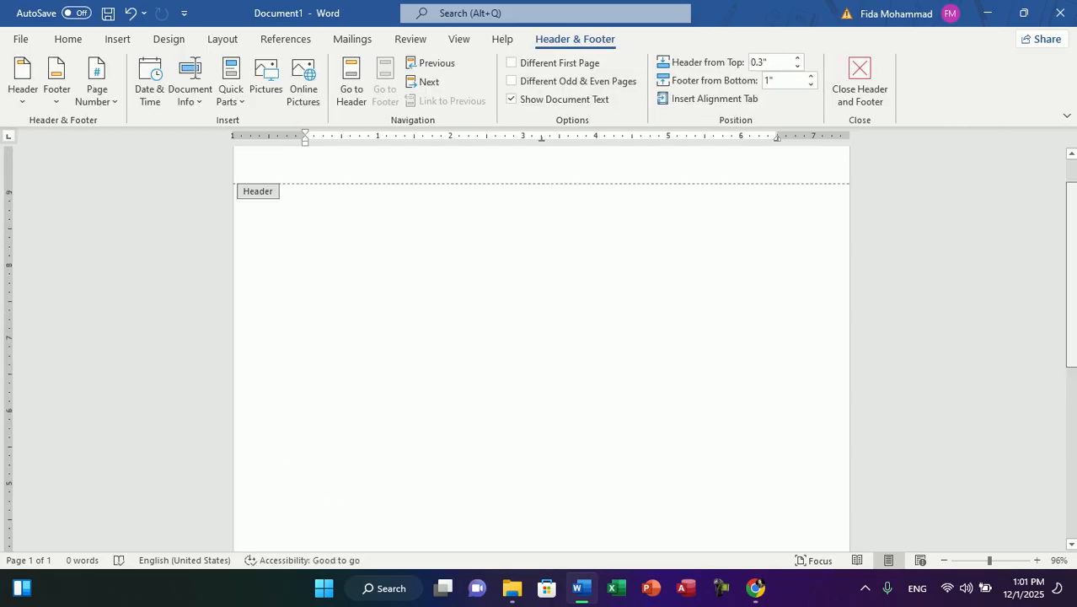
pyautogui.doubleClick(440, 235)
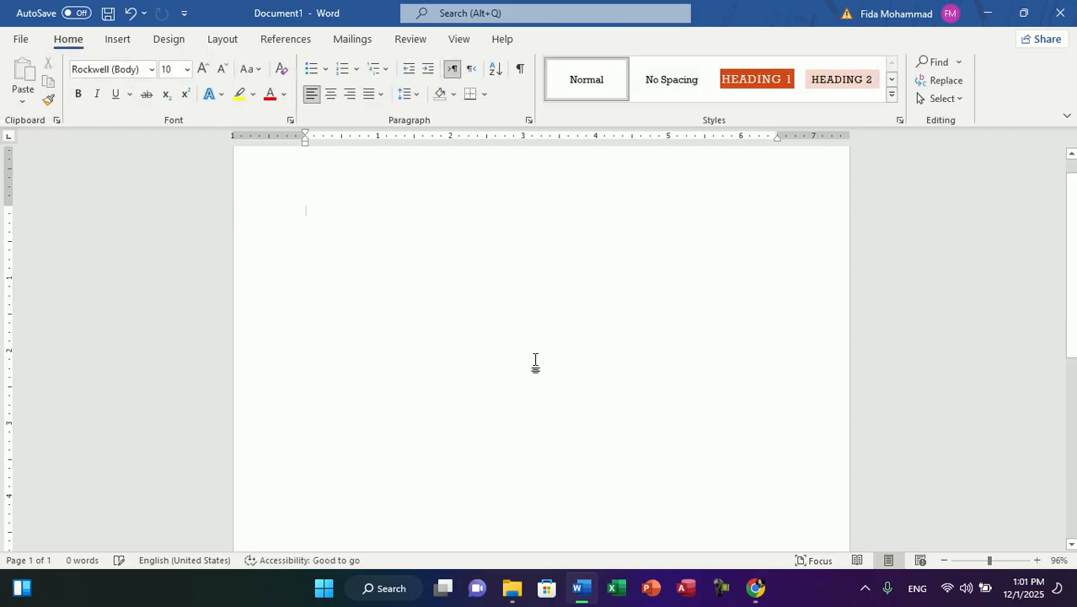
# Step: Enter ZELI as the title on the first line and enlarge it to 26 pt
pyautogui.write('Afghan')
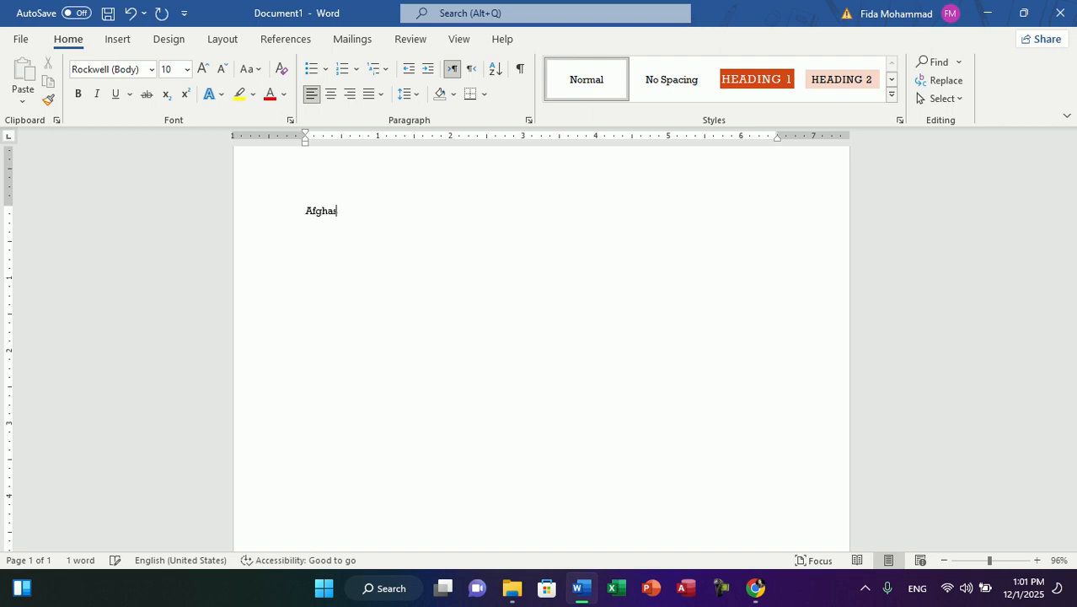
pyautogui.write('2ELI')
pyautogui.hotkey('ctrl', 'a')
pyautogui.hotkey('ctrl', 'shift', '.')
pyautogui.hotkey('ctrl', 'shift', '.')
pyautogui.hotkey('ctrl', 'shift', '.')
pyautogui.hotkey('ctrl', 'shift', '.')
pyautogui.hotkey('ctrl', 'shift', '.')
pyautogui.hotkey('ctrl', 'shift', '.')
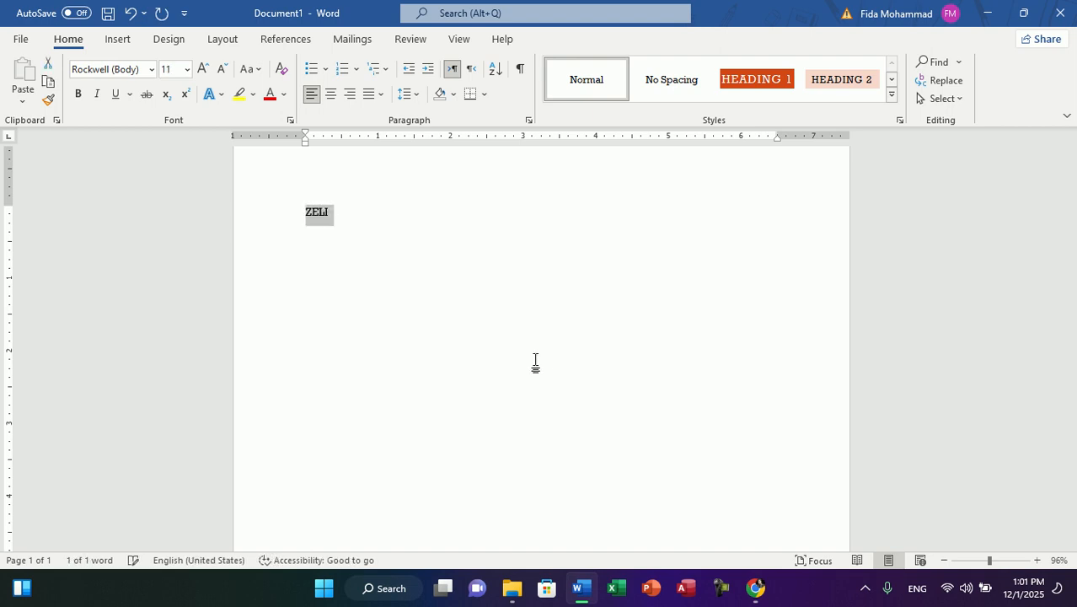
pyautogui.hotkey('ctrl', 'shift', '.')
pyautogui.hotkey('ctrl', 'shift', '.')
pyautogui.hotkey('ctrl', 'shift', '.')
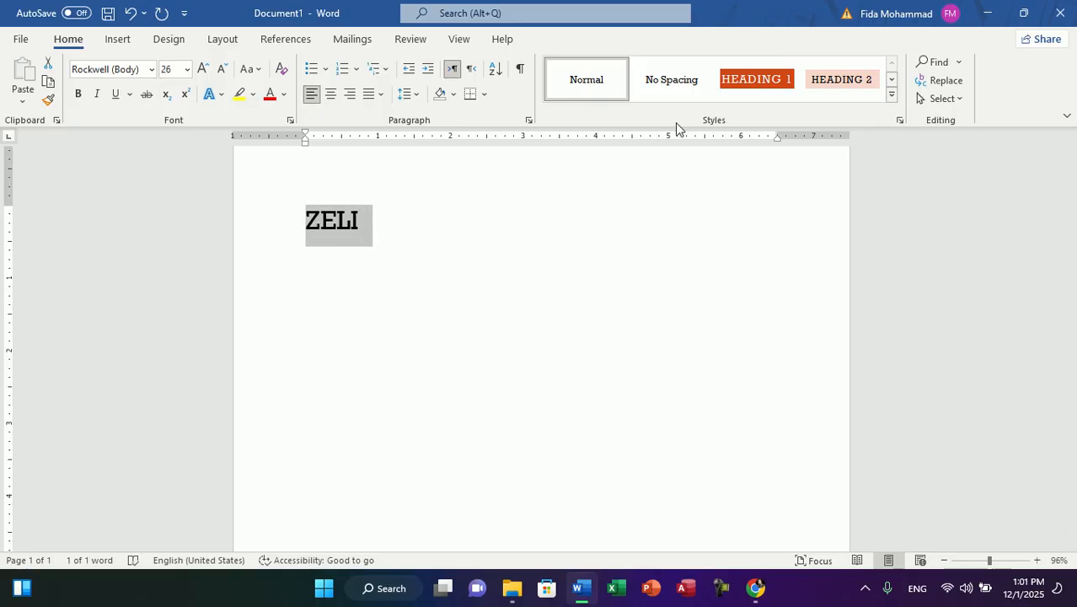
# Step: Try the Heading 1 style on the ZELI title, then undo it
pyautogui.click(749, 87)
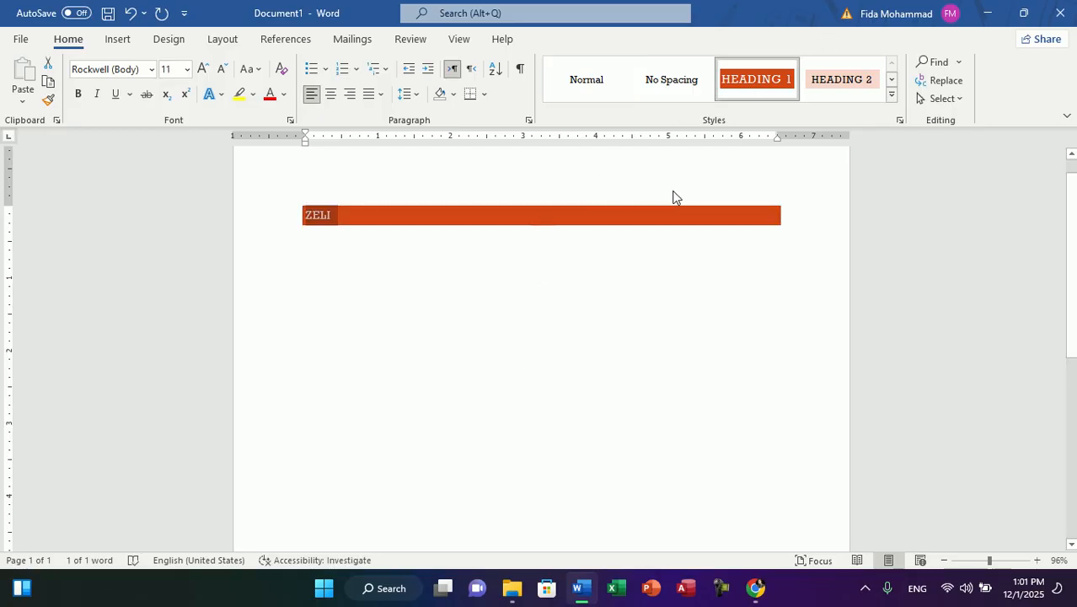
pyautogui.hotkey('ctrl', 'z')
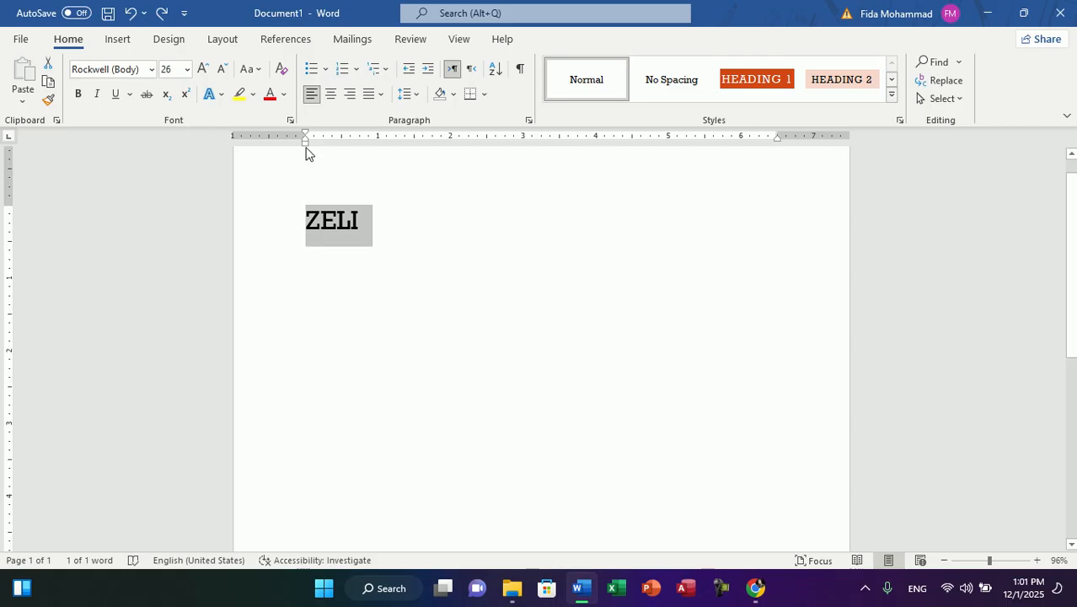
# Step: Make the ZELI title bold and one font size larger, and start a new line below it
pyautogui.hotkey('ctrl', 'b')
pyautogui.hotkey('ctrl', 'shift', '.')
pyautogui.press('End')
pyautogui.press('Return')
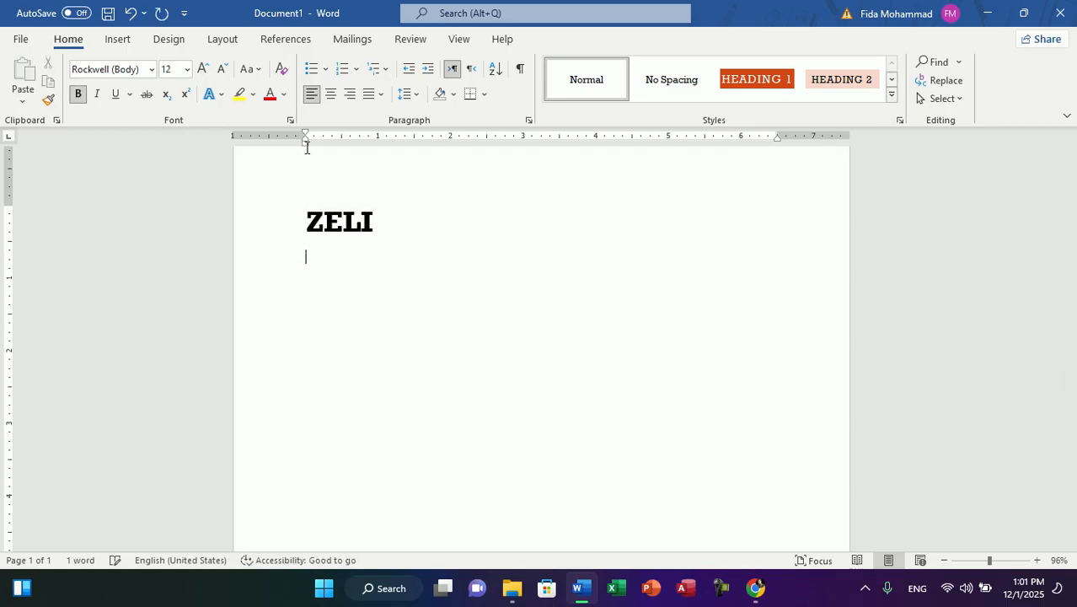
# Step: Turn off bold and generate sample body text below the title with =rand(200), then return to the first page
pyautogui.hotkey('ctrl', 'b')
pyautogui.write('=rand(20')
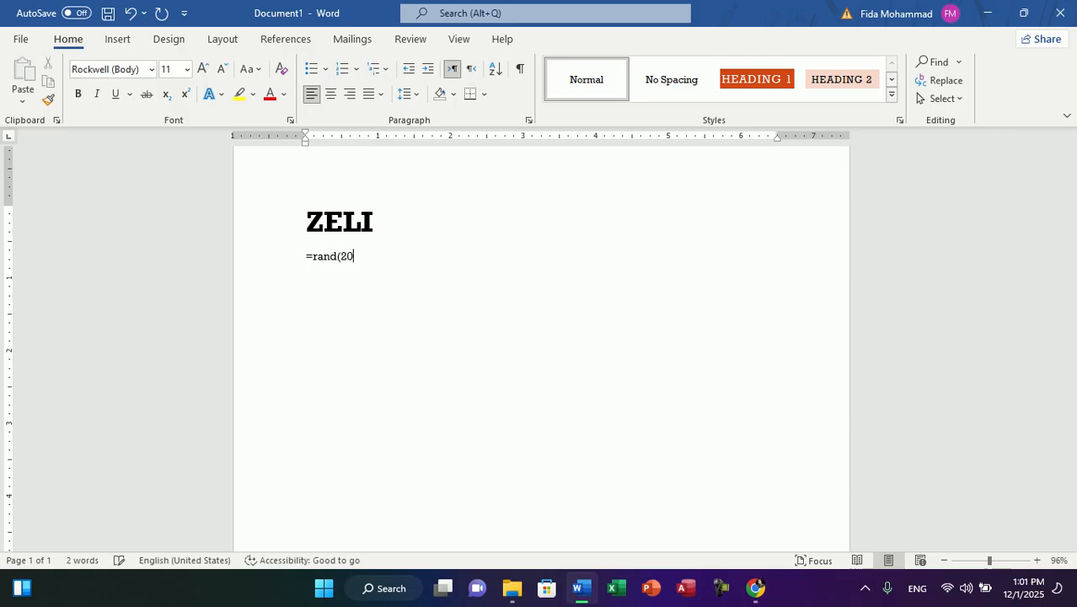
pyautogui.write('0)')
pyautogui.press('Return')
pyautogui.moveTo(1072, 511); pyautogui.dragTo(1070, 153)
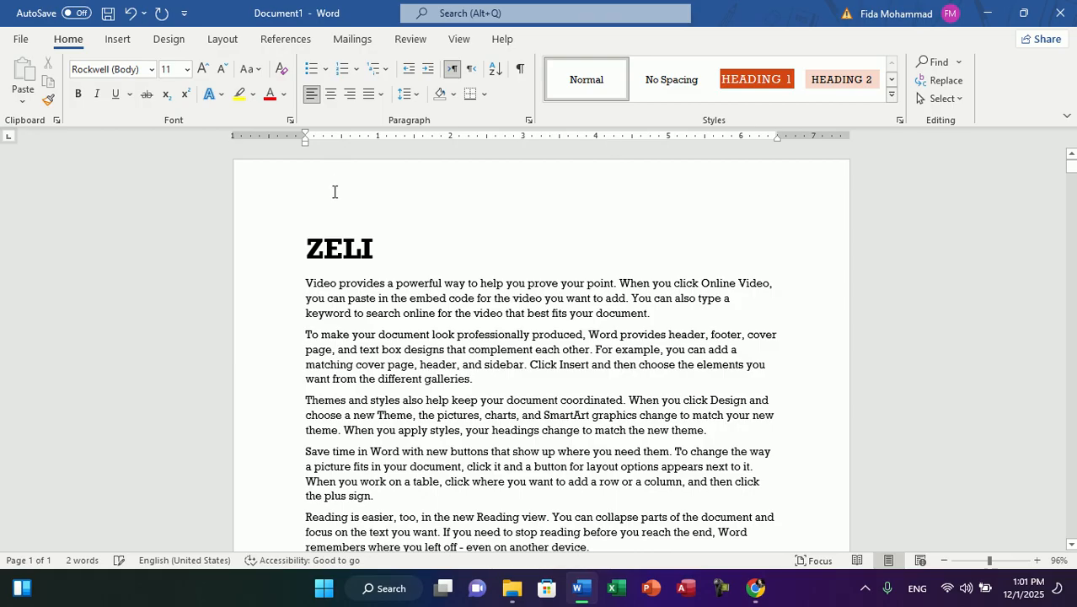
# Step: Insert the Accent Bar 1 page number at the top of the pages and return to the first page's header
pyautogui.click(118, 39)
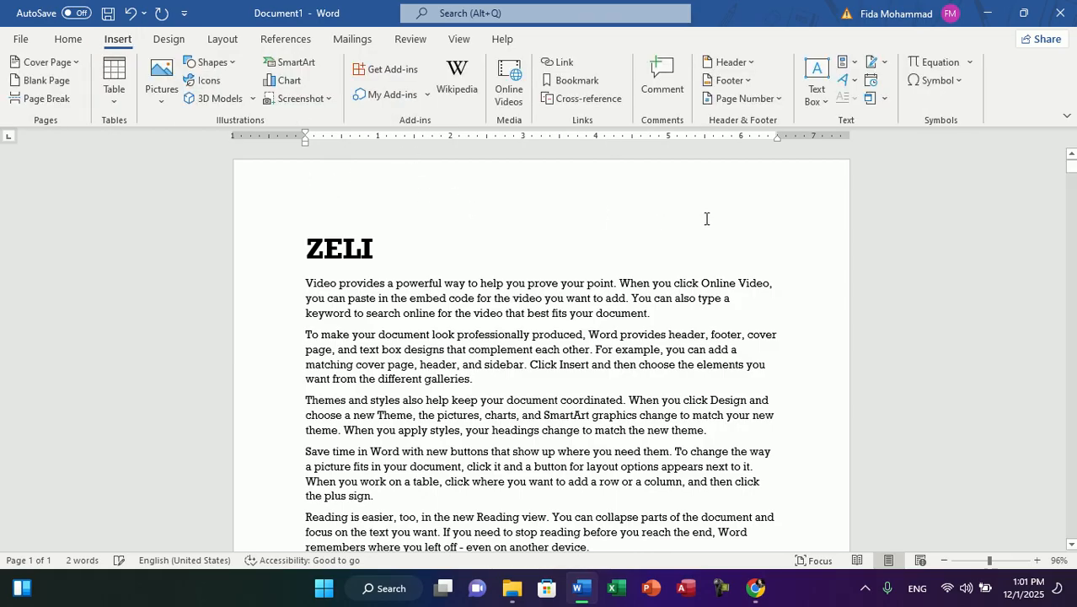
pyautogui.click(780, 100)
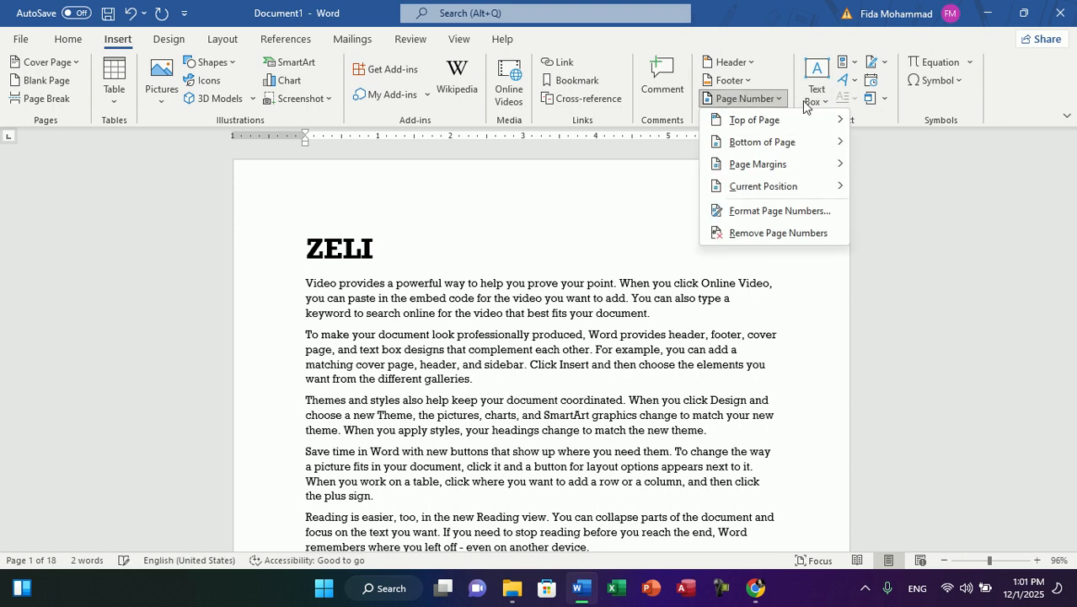
pyautogui.moveTo(777, 123)
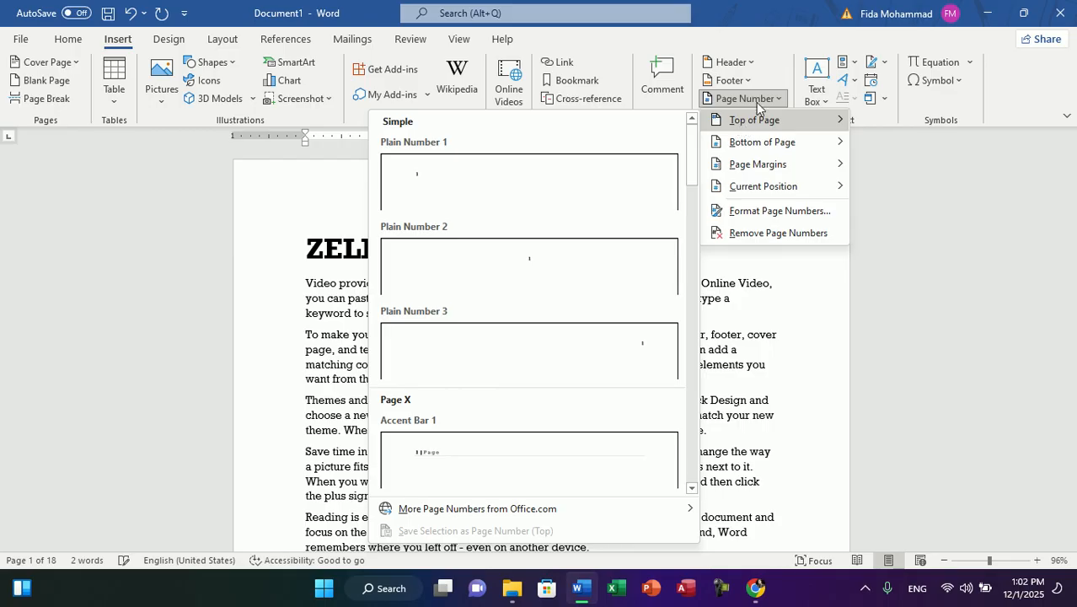
pyautogui.moveTo(696, 151); pyautogui.dragTo(699, 181)
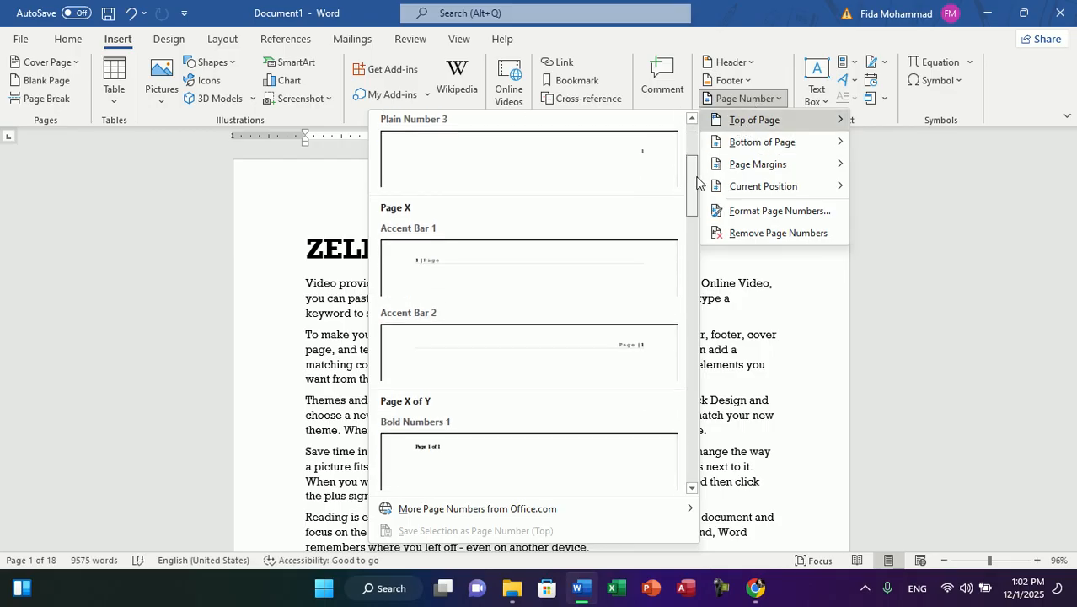
pyautogui.click(496, 284)
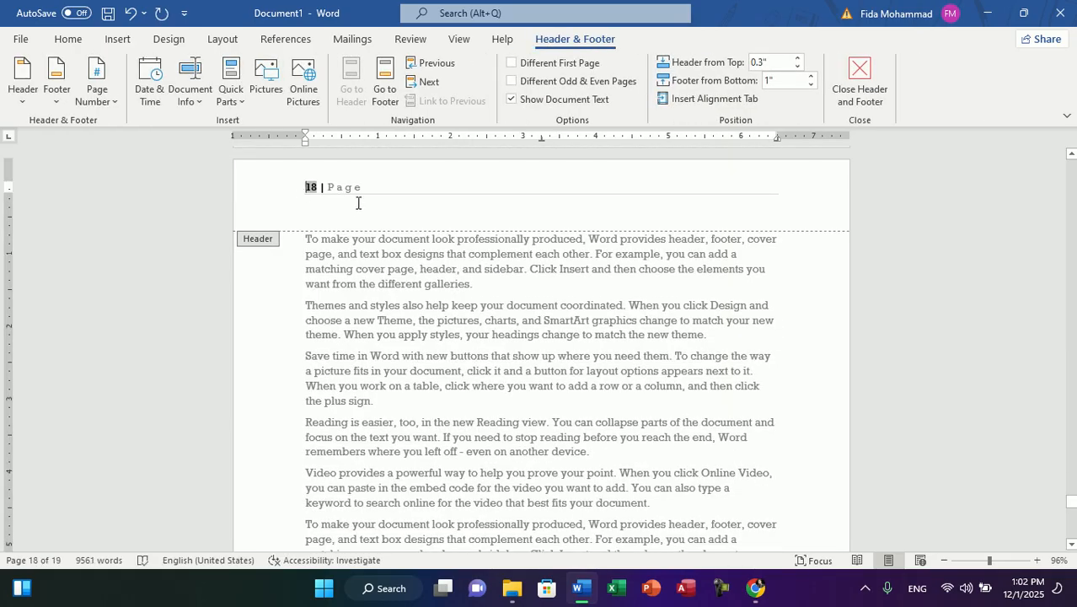
pyautogui.moveTo(1071, 506); pyautogui.dragTo(1072, 155)
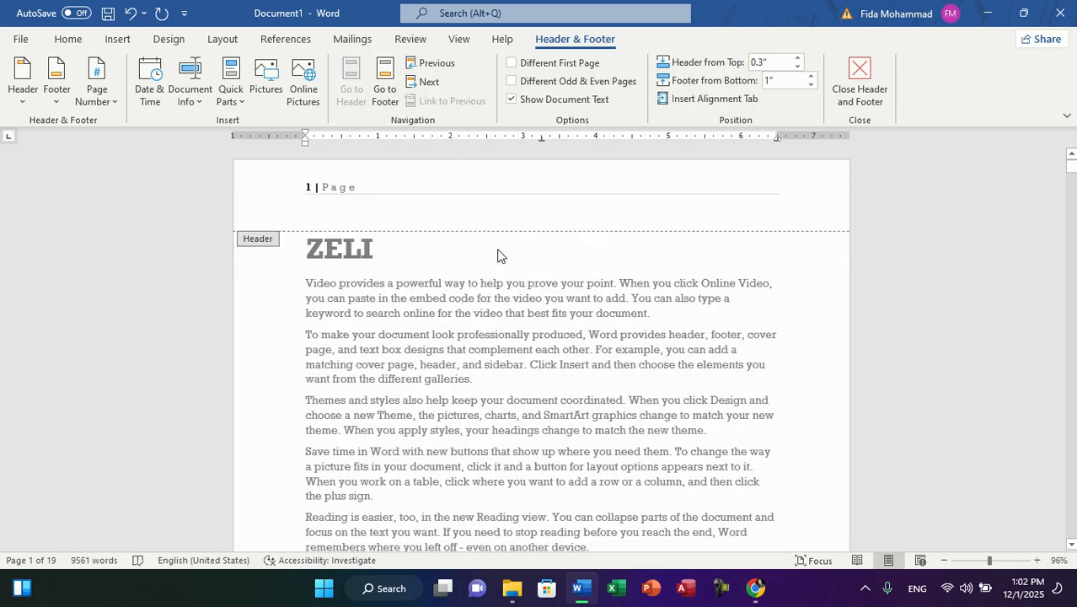
pyautogui.click(312, 201)
# Step: Insert a Next Page section break after the last paragraph on page 5 and check the header sections around it
pyautogui.moveTo(1072, 172); pyautogui.dragTo(1072, 266)
pyautogui.doubleClick(396, 224)
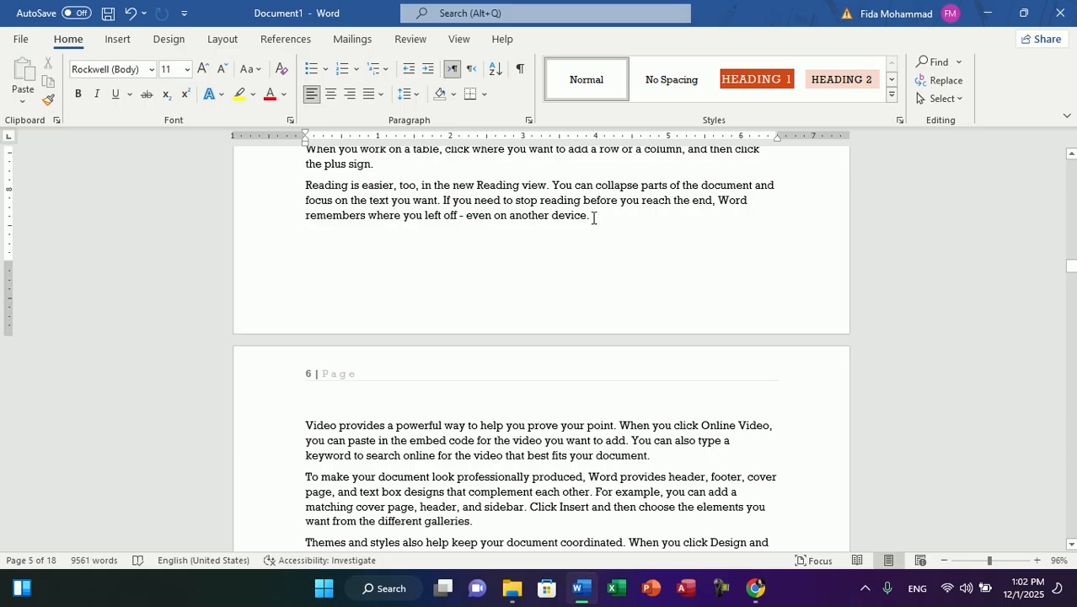
pyautogui.click(230, 42)
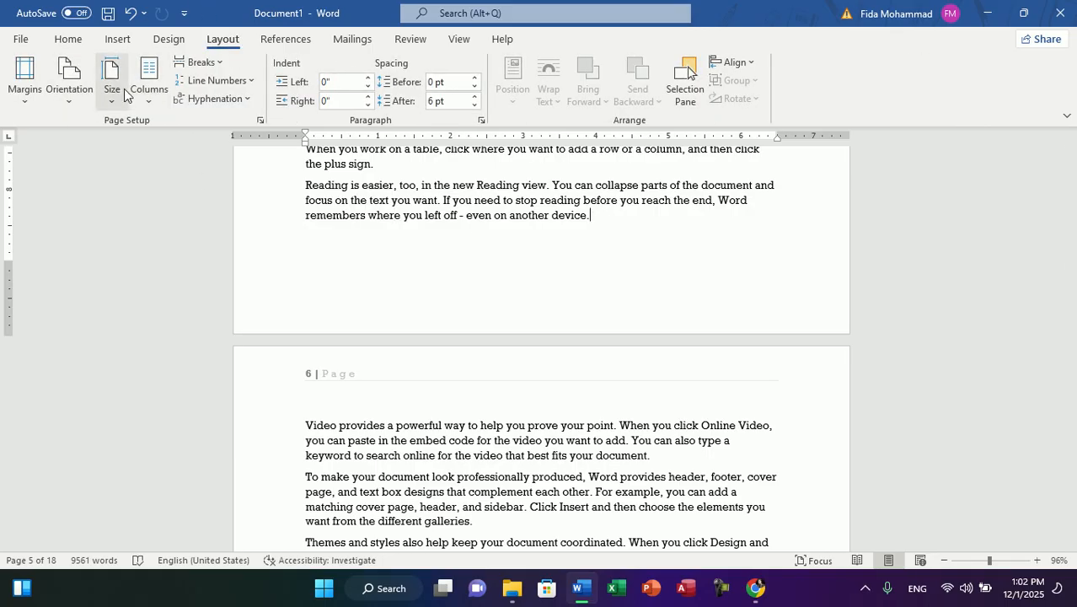
pyautogui.click(201, 62)
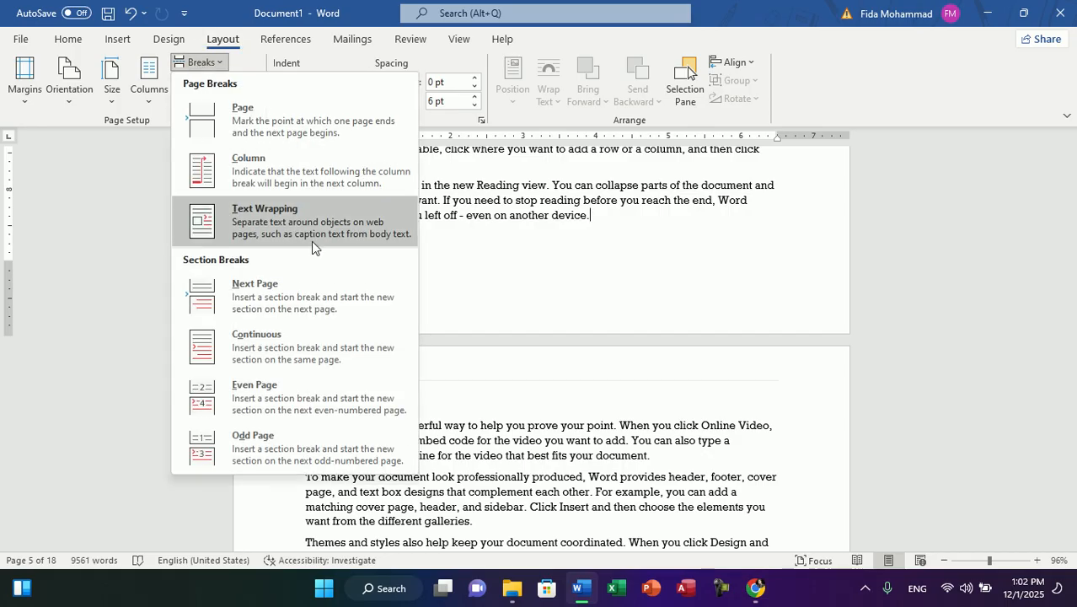
pyautogui.click(230, 305)
pyautogui.doubleClick(333, 387)
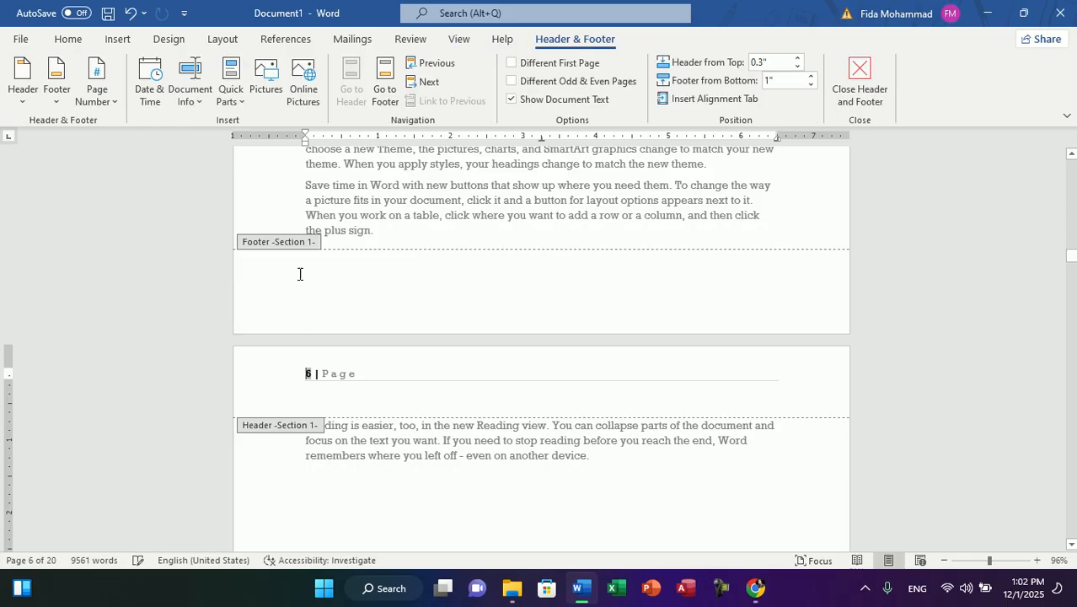
pyautogui.doubleClick(407, 231)
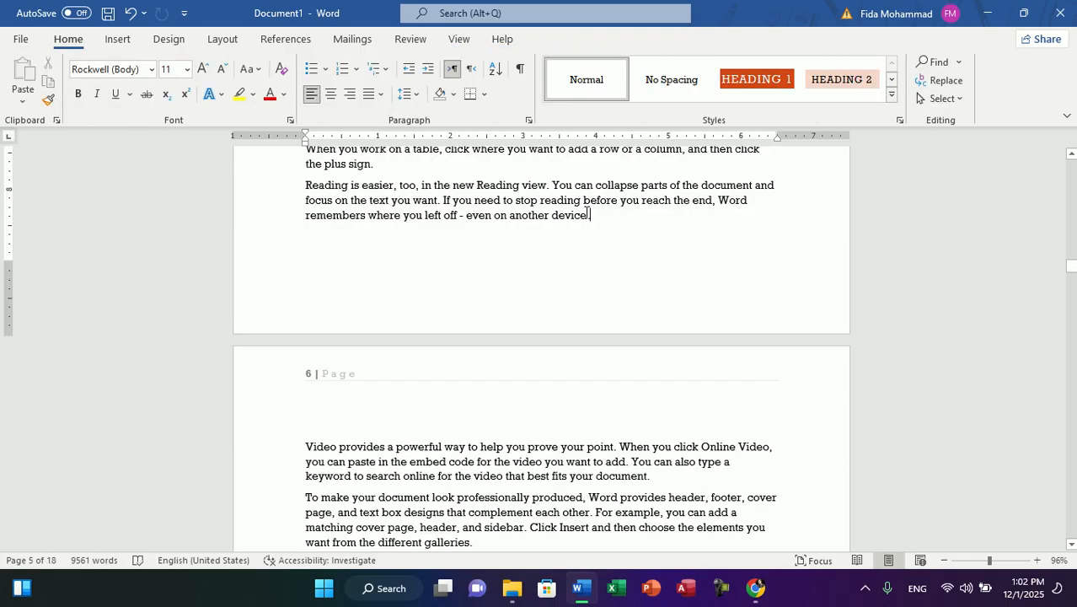
# Step: Insert a section break after the last paragraph on page 5
pyautogui.click(278, 39)
pyautogui.click(218, 41)
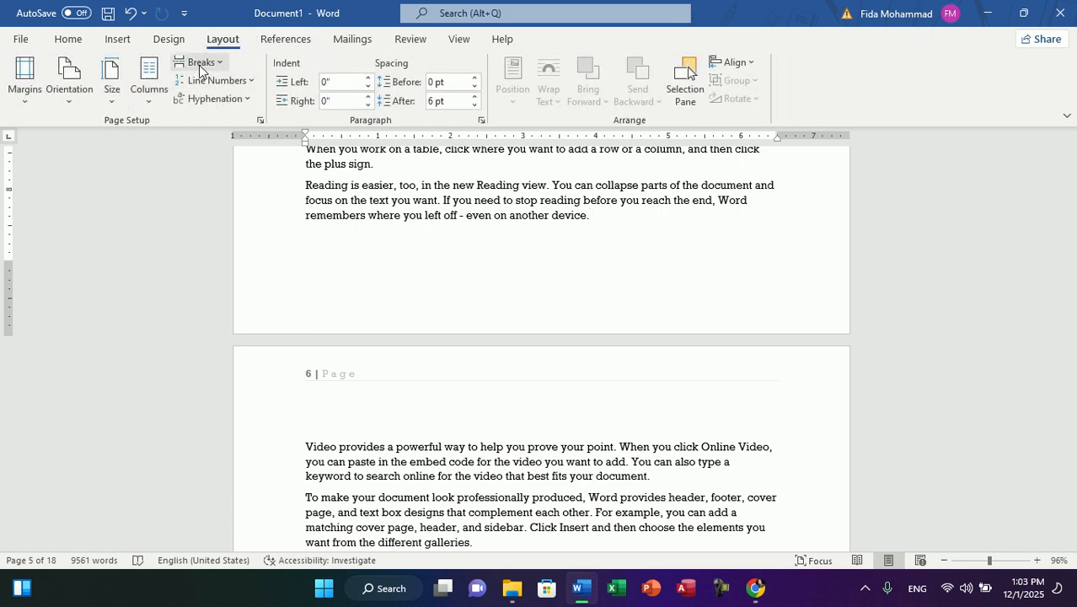
pyautogui.click(200, 64)
pyautogui.click(255, 296)
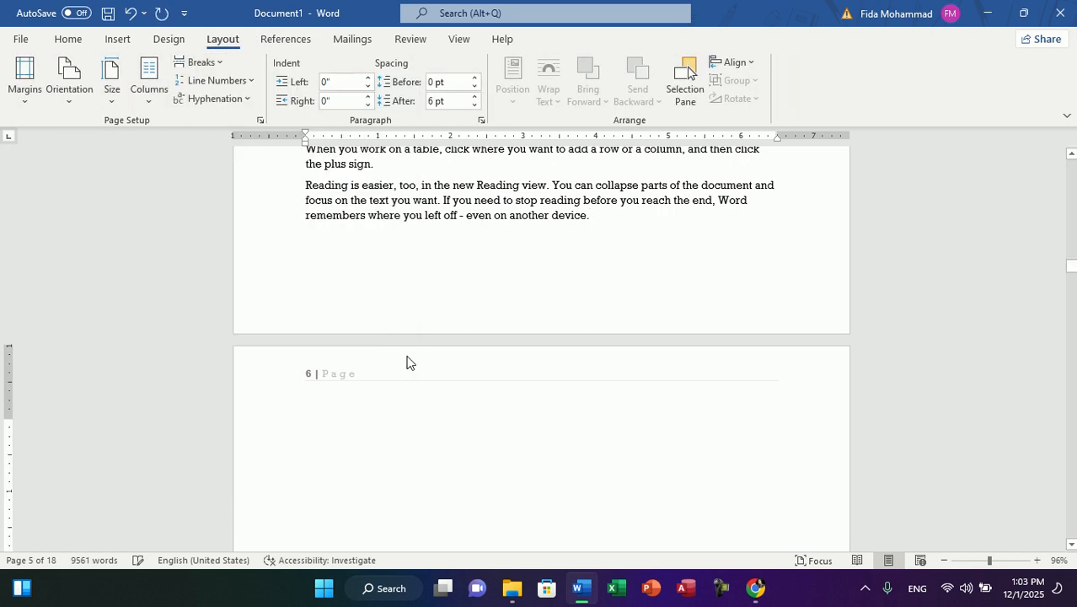
# Step: Examine the section labels of the headers and footers around the break on pages 5 and 6, and return to the body text
pyautogui.doubleClick(397, 373)
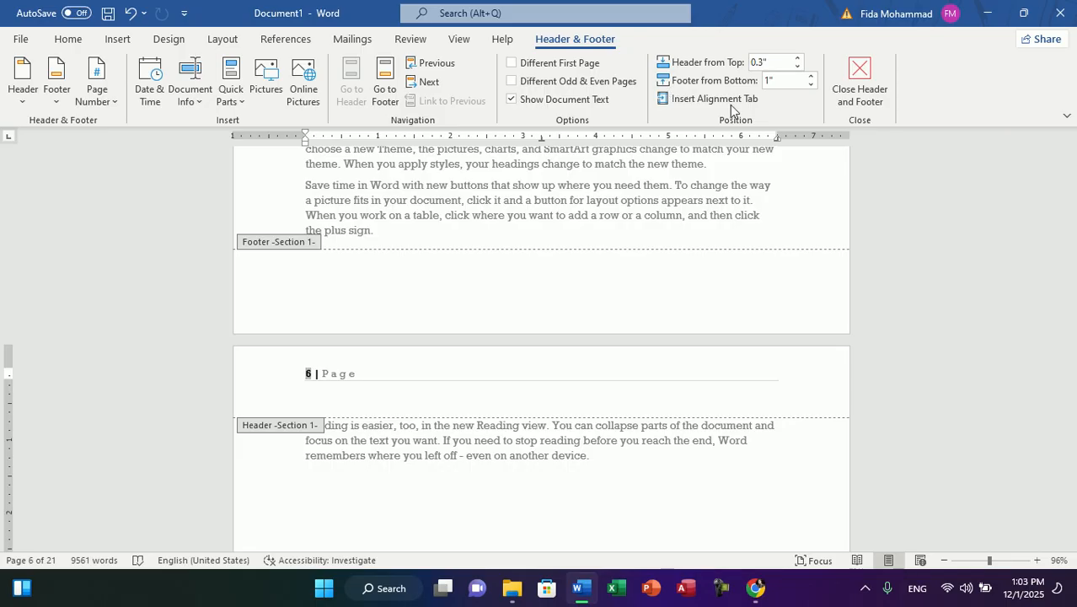
pyautogui.click(309, 325)
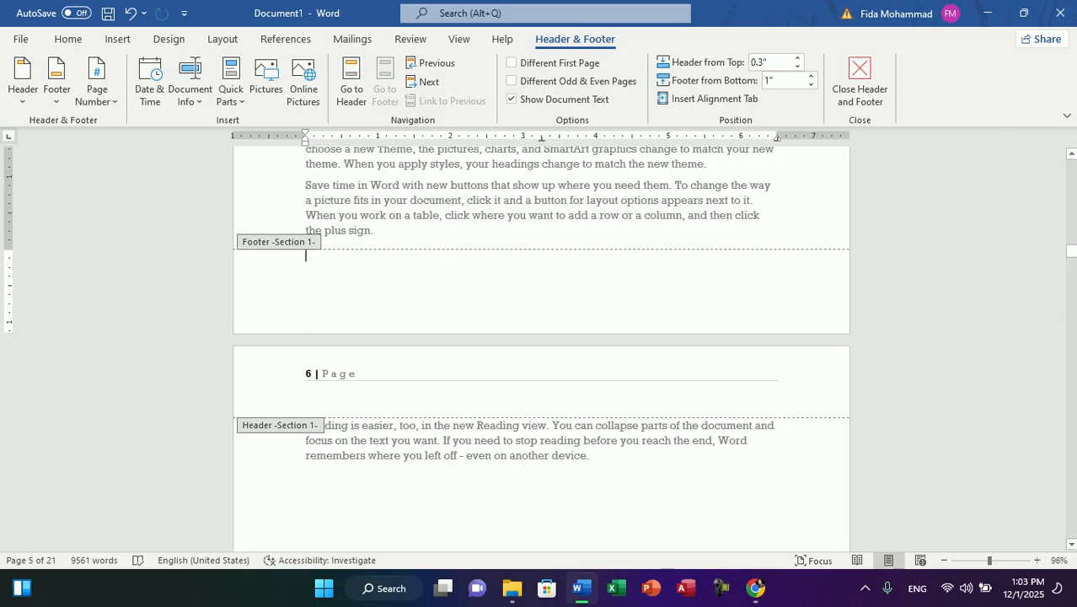
pyautogui.scroll(15, 451, 389)
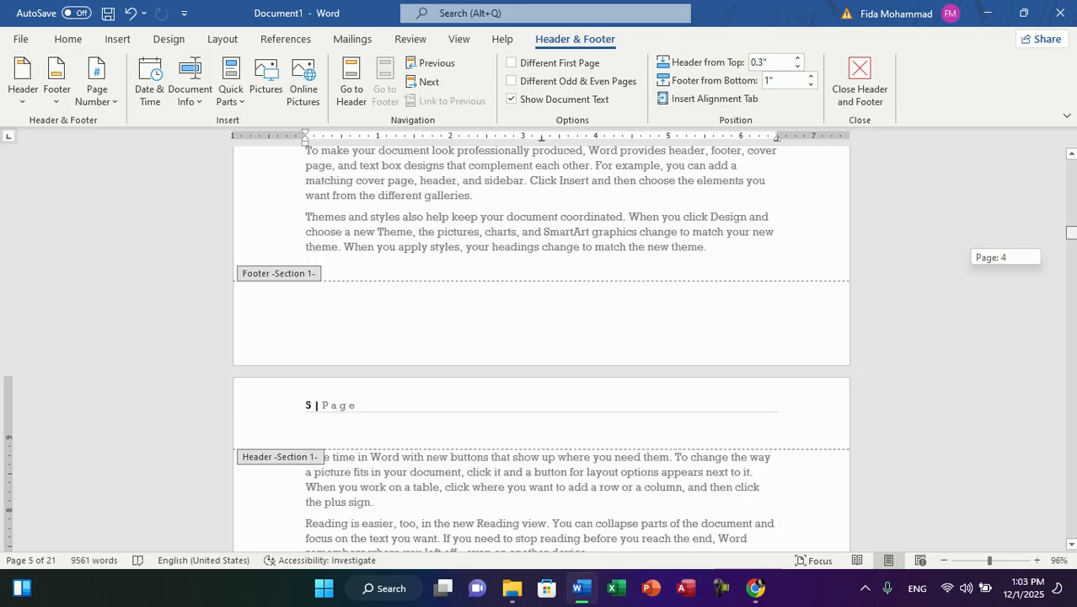
pyautogui.click(354, 407)
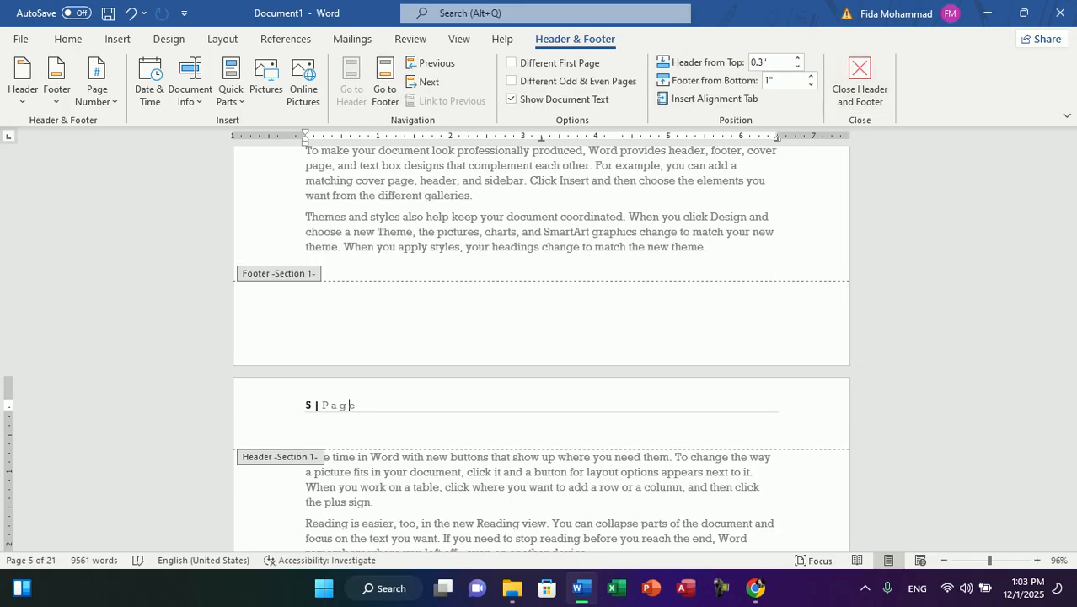
pyautogui.doubleClick(641, 488)
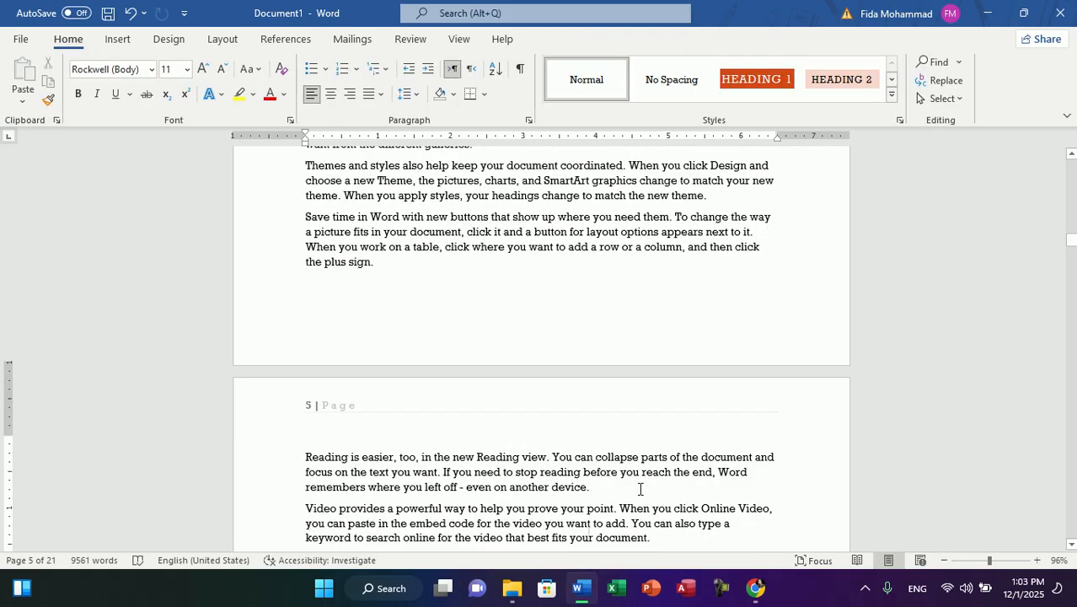
pyautogui.scroll(-20, 641, 488)
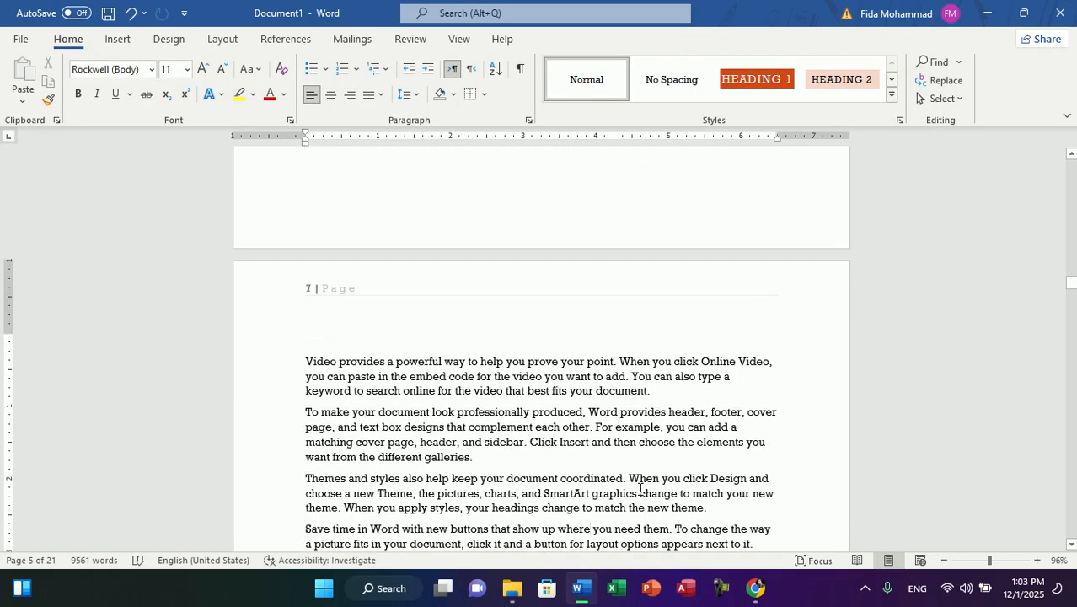
# Step: Try deleting the page number from the linked Section 2 header on page 7, and undo the deletion
pyautogui.doubleClick(327, 290)
pyautogui.hotkey('ctrl', 'a')
pyautogui.press('Delete')
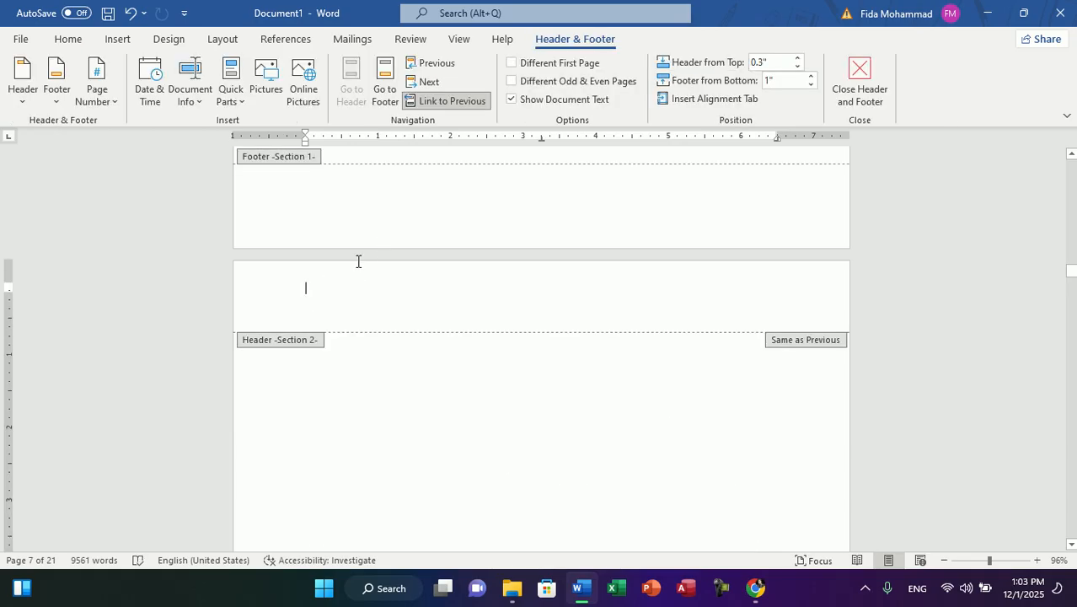
pyautogui.hotkey('ctrl', 'z')
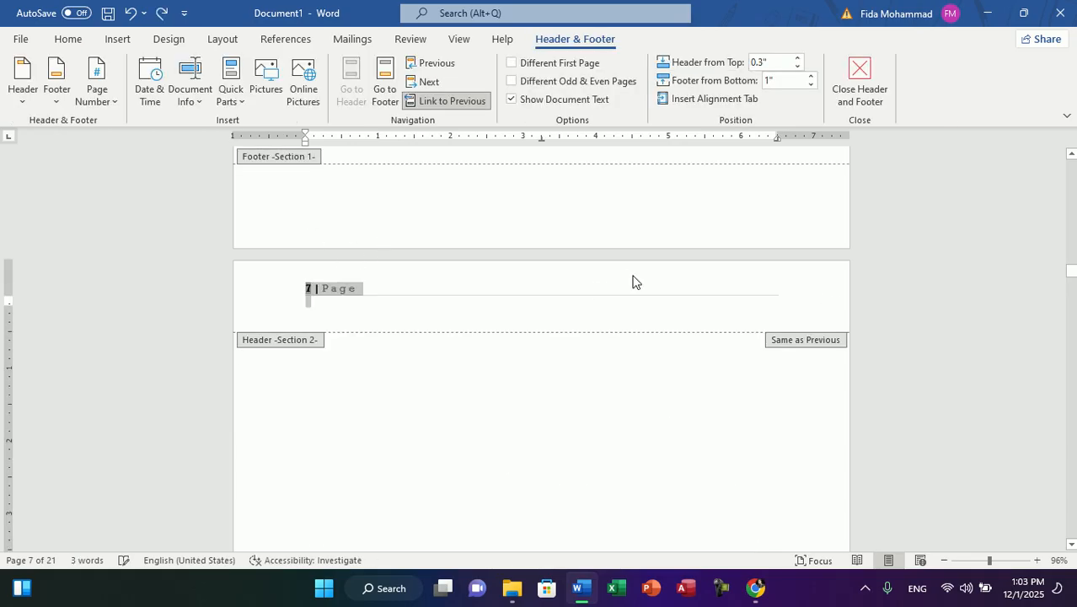
# Step: Turn off Link to Previous for the Section 2 header on page 7
pyautogui.click(573, 286)
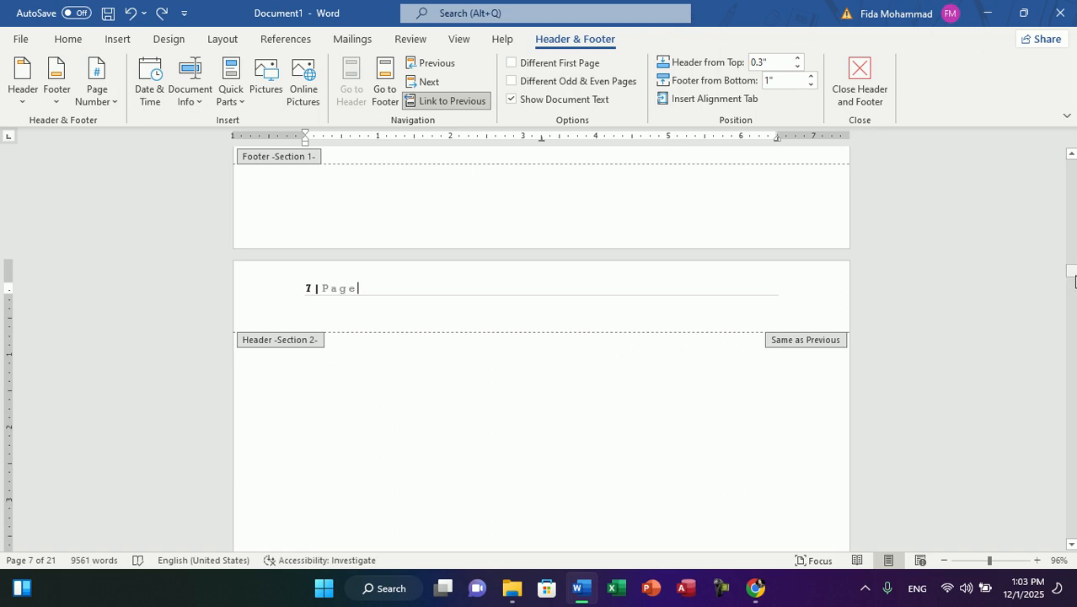
pyautogui.moveTo(1072, 275); pyautogui.dragTo(1072, 275)
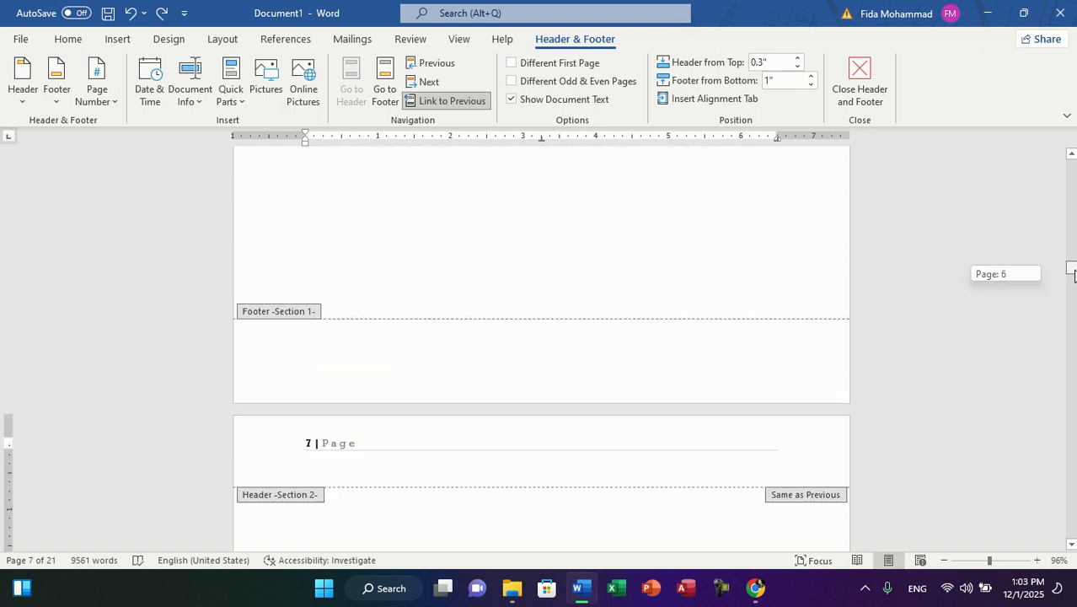
pyautogui.click(451, 101)
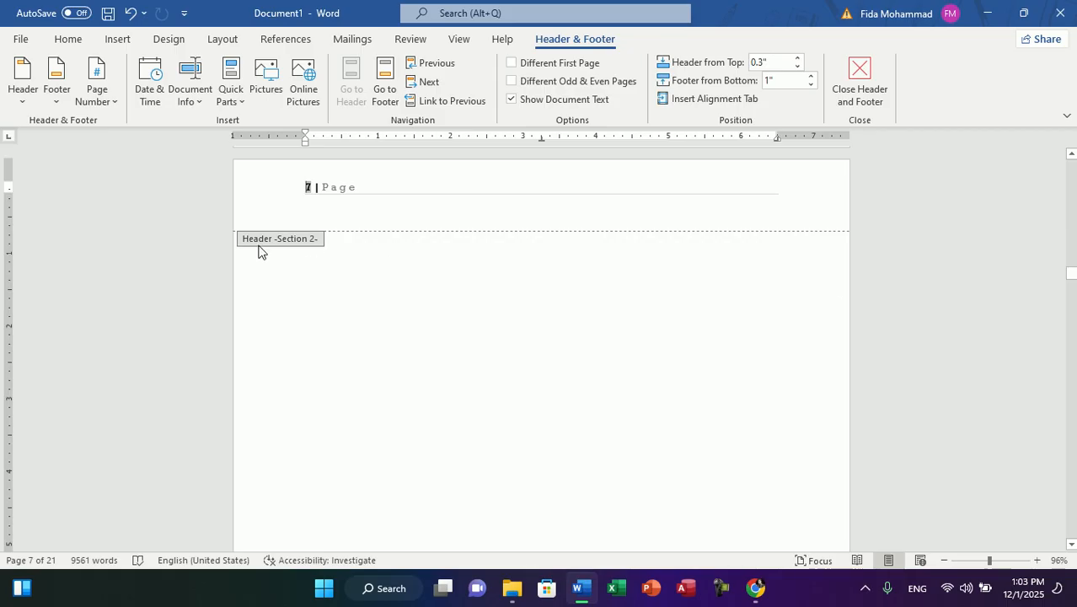
# Step: Format the Section 1 page numbers as A, B, C, ... starting at A
pyautogui.moveTo(1072, 279); pyautogui.dragTo(1071, 157)
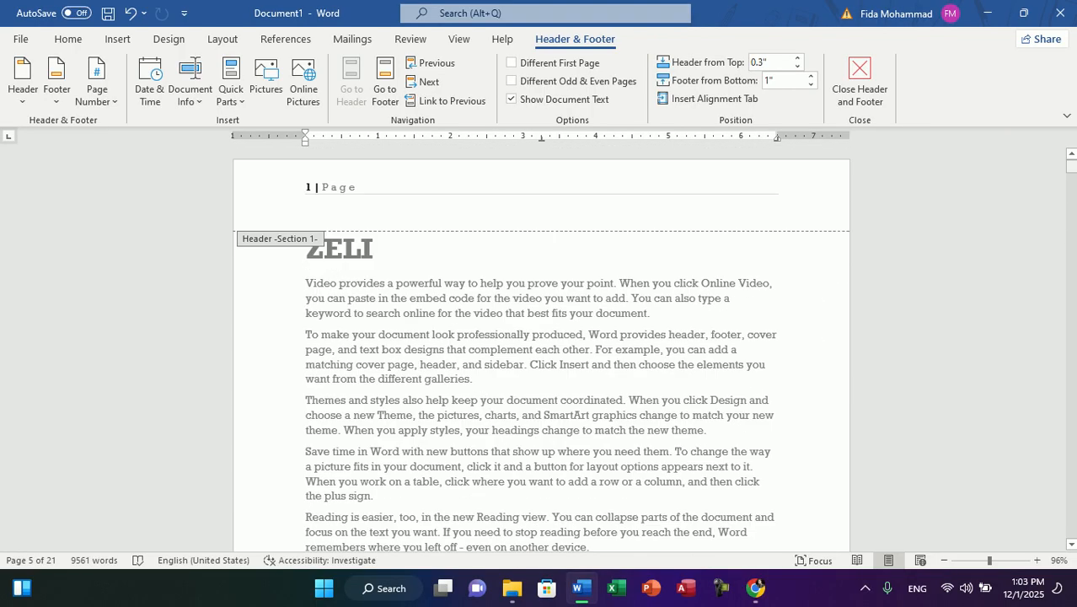
pyautogui.doubleClick(310, 196)
pyautogui.click(356, 191)
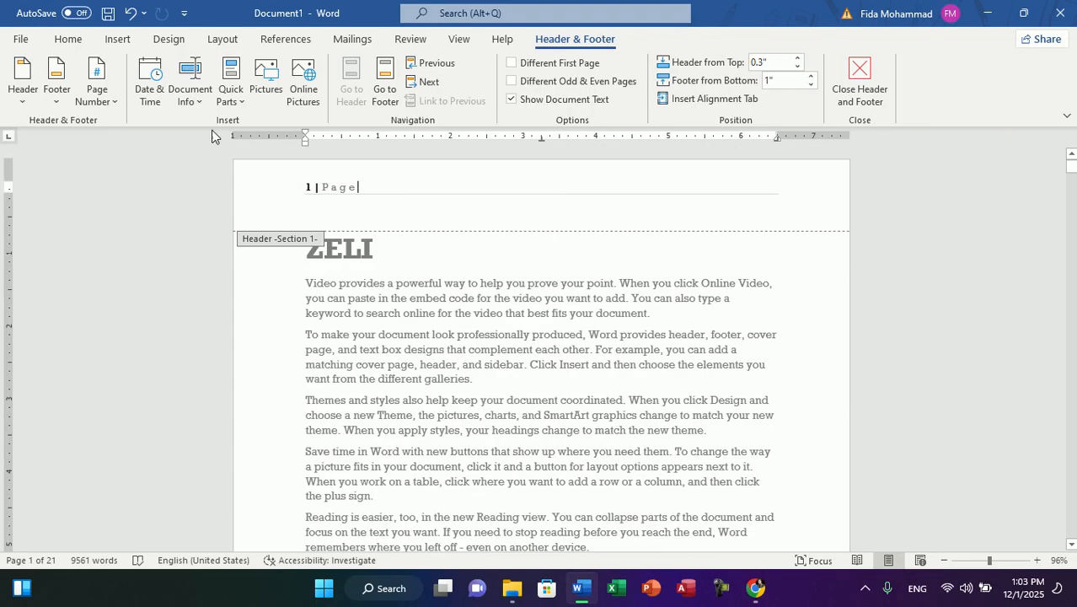
pyautogui.click(107, 101)
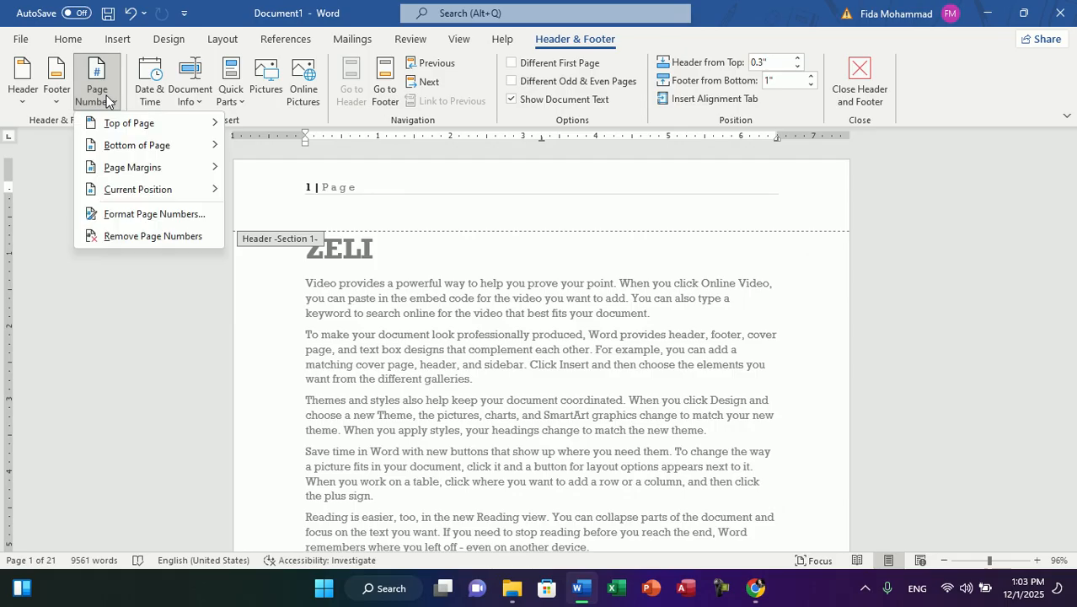
pyautogui.click(171, 219)
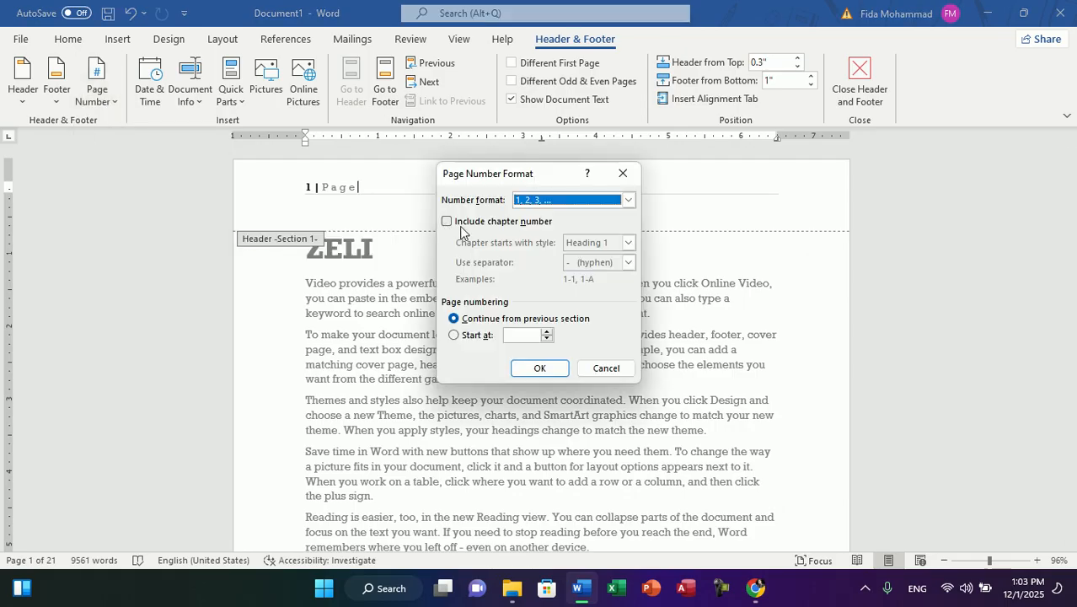
pyautogui.click(605, 202)
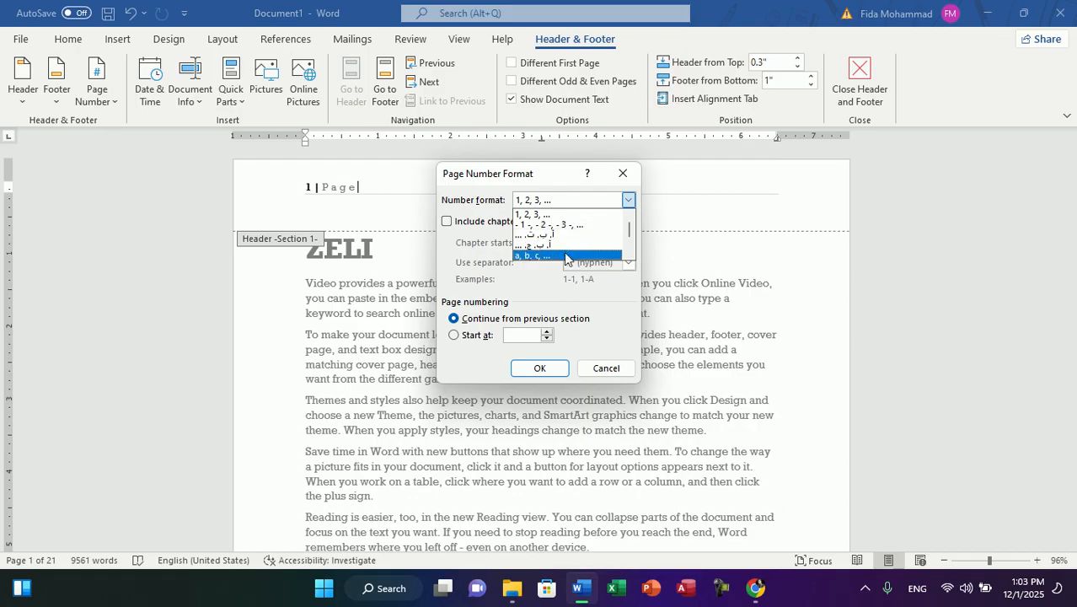
pyautogui.scroll(-3, 631, 232)
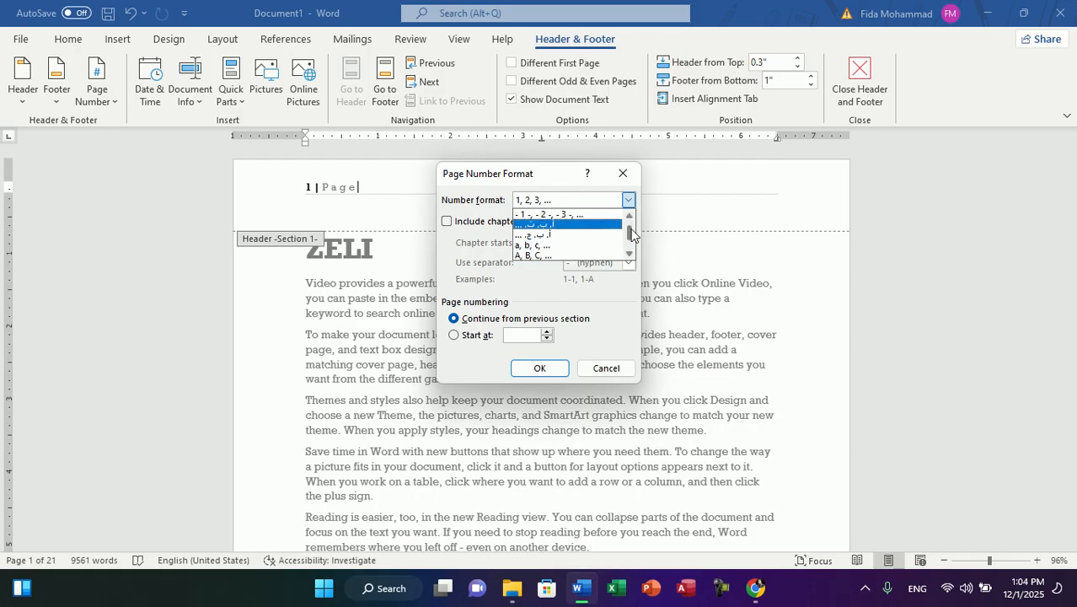
pyautogui.click(568, 256)
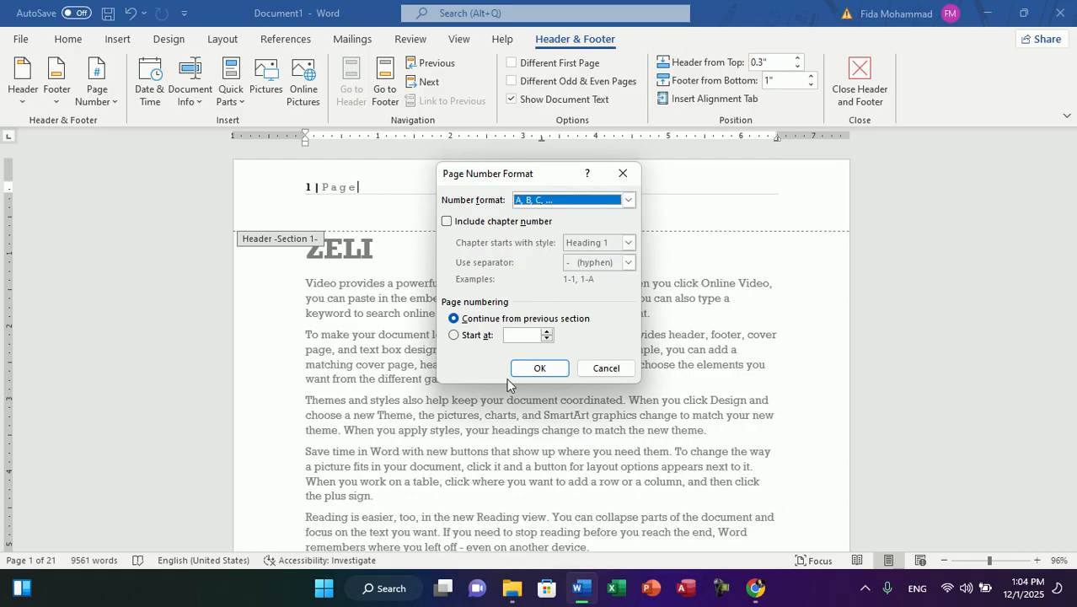
pyautogui.click(531, 334)
pyautogui.write('A')
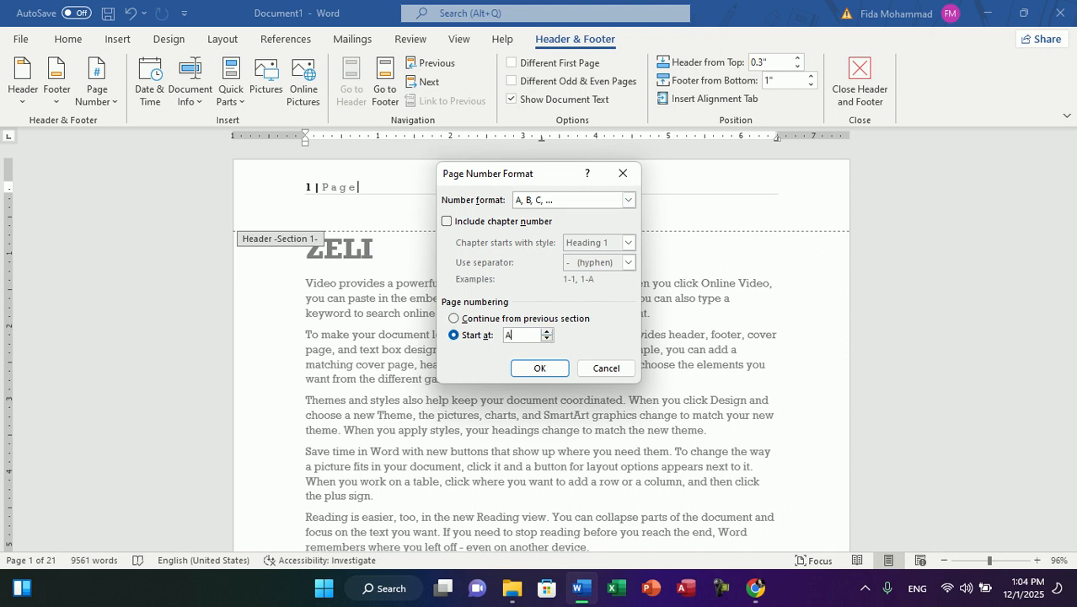
pyautogui.click(538, 370)
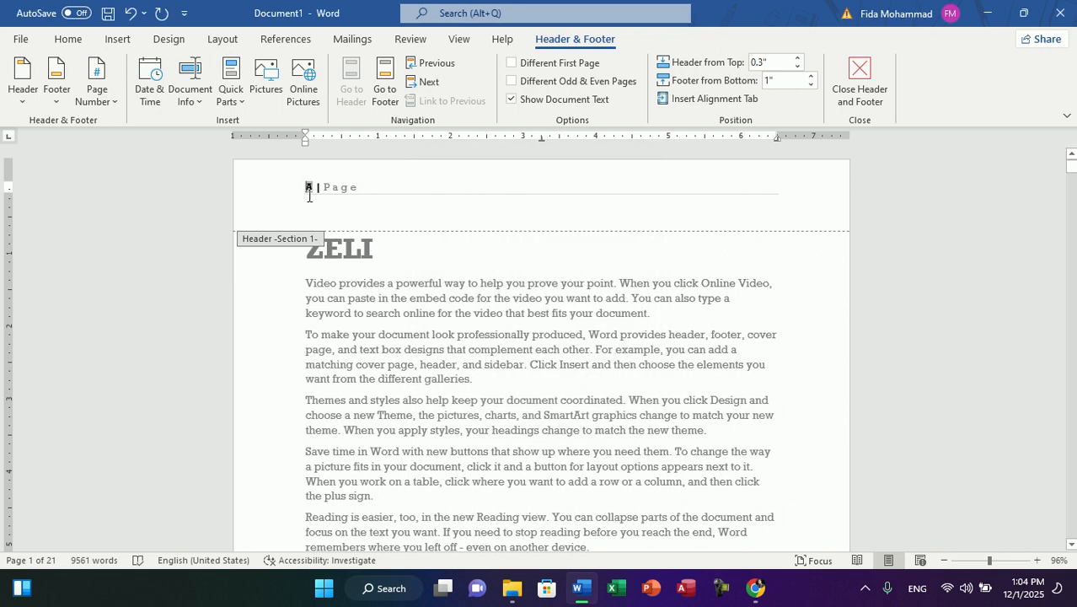
# Step: Set the Section 2 page numbering to start at 1 and check the numbering across both sections
pyautogui.moveTo(1072, 169); pyautogui.dragTo(1071, 267)
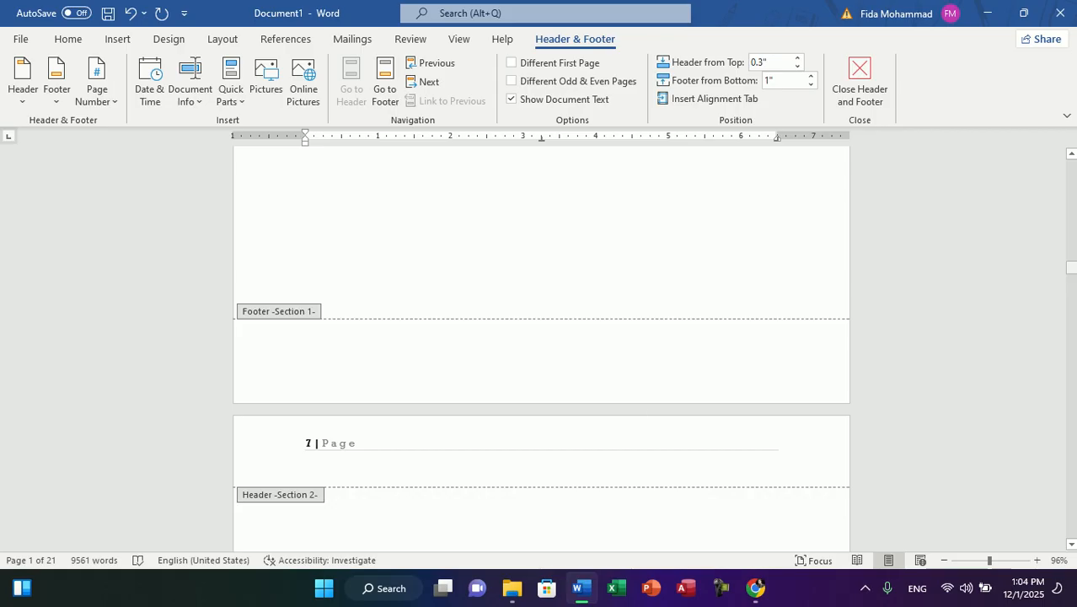
pyautogui.click(323, 450)
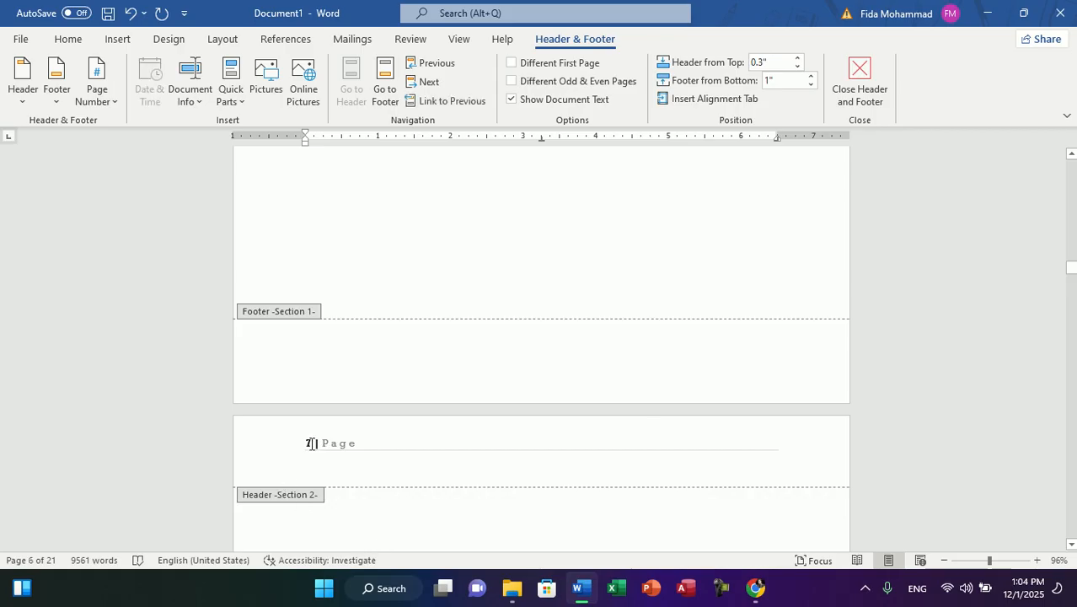
pyautogui.click(311, 443)
pyautogui.doubleClick(308, 444)
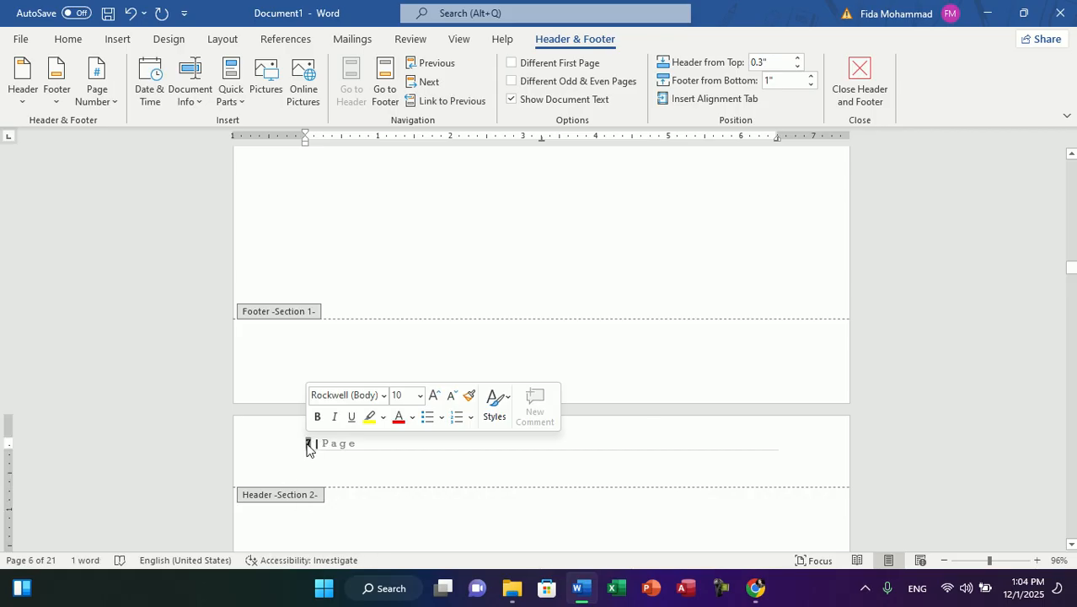
pyautogui.click(364, 447)
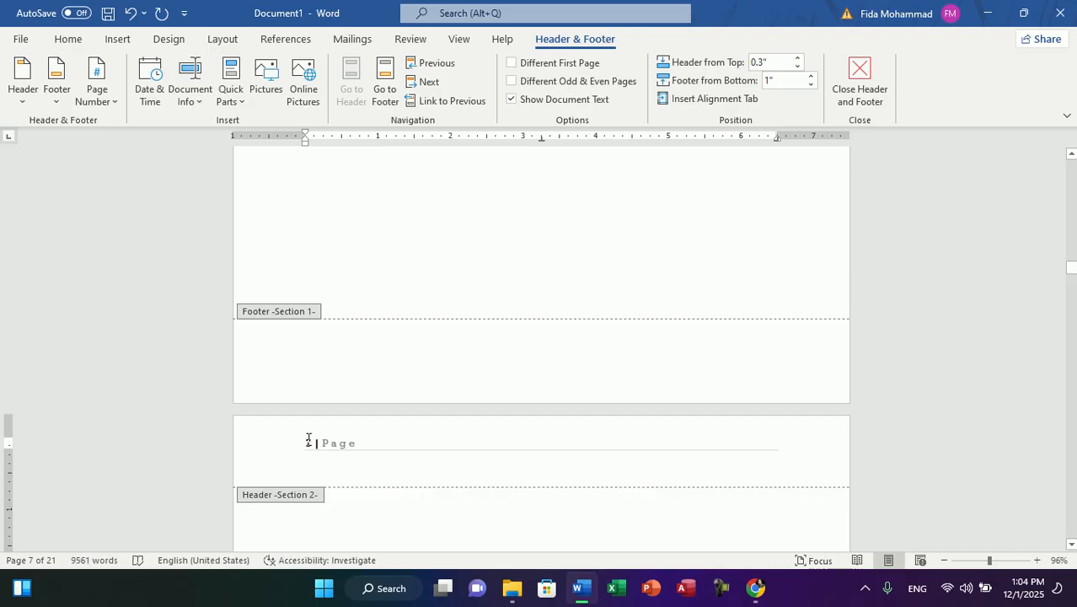
pyautogui.click(100, 97)
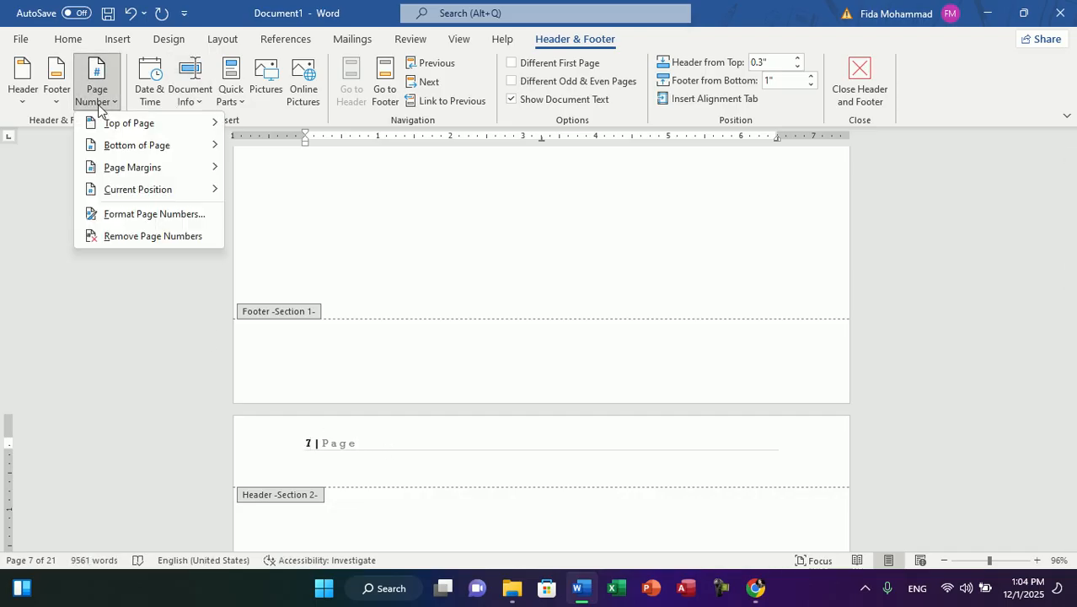
pyautogui.click(140, 216)
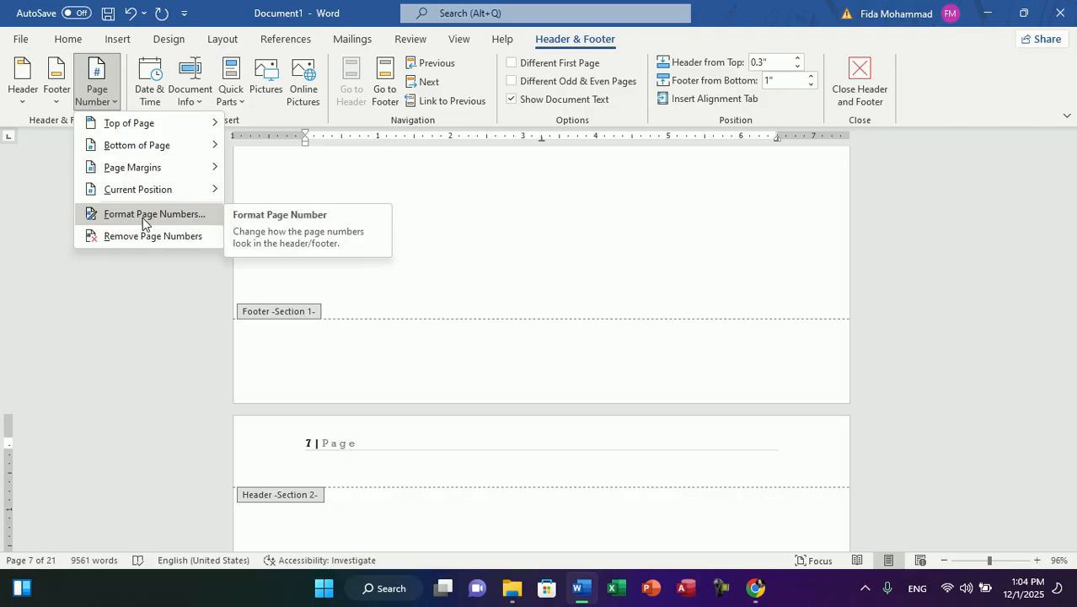
pyautogui.click(472, 341)
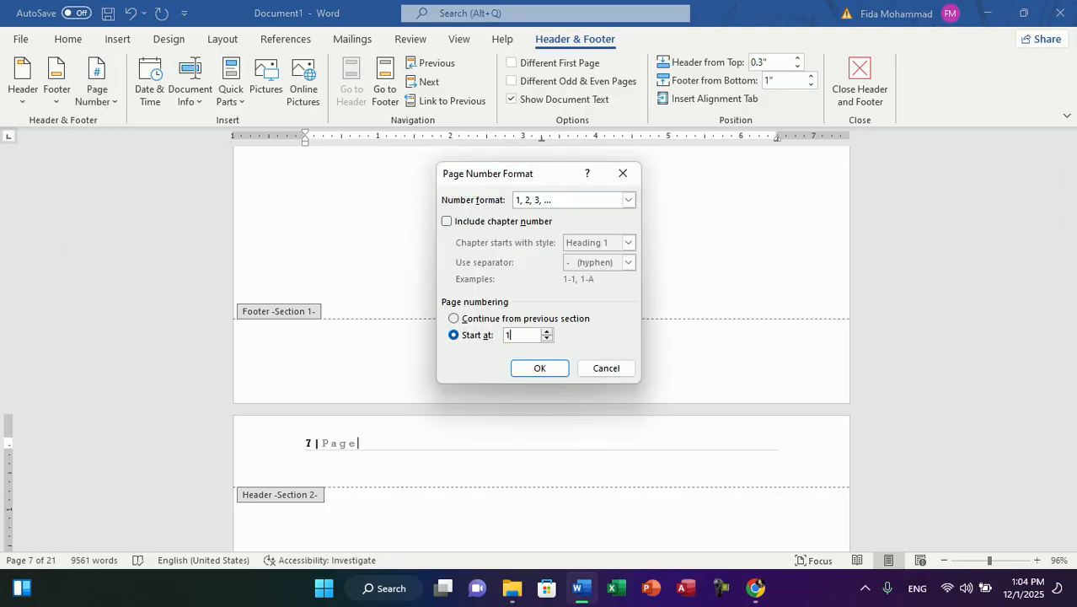
pyautogui.click(538, 368)
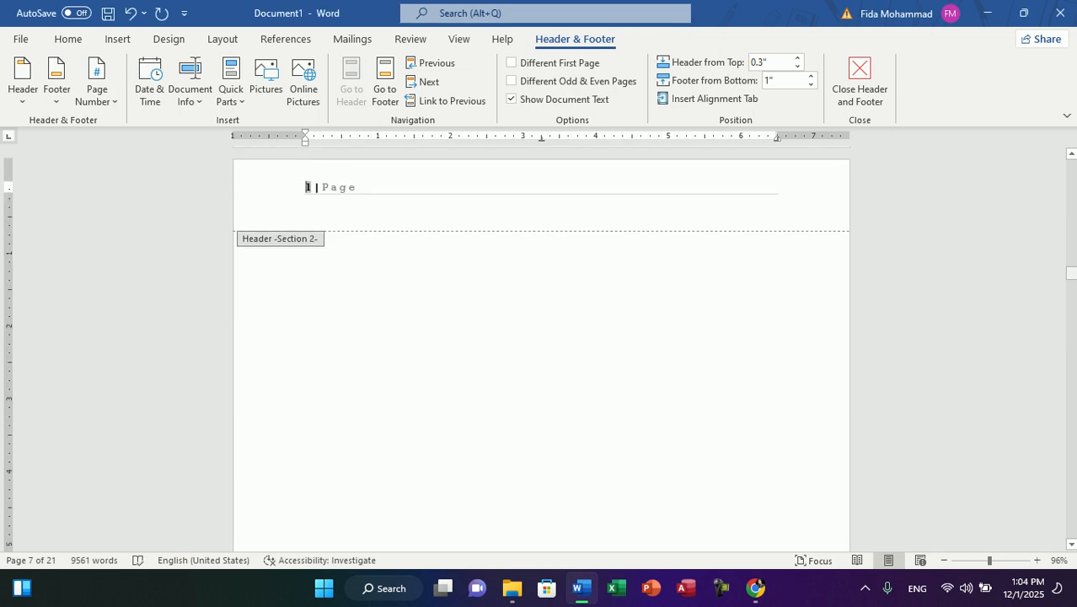
pyautogui.moveTo(1071, 273); pyautogui.dragTo(1072, 227)
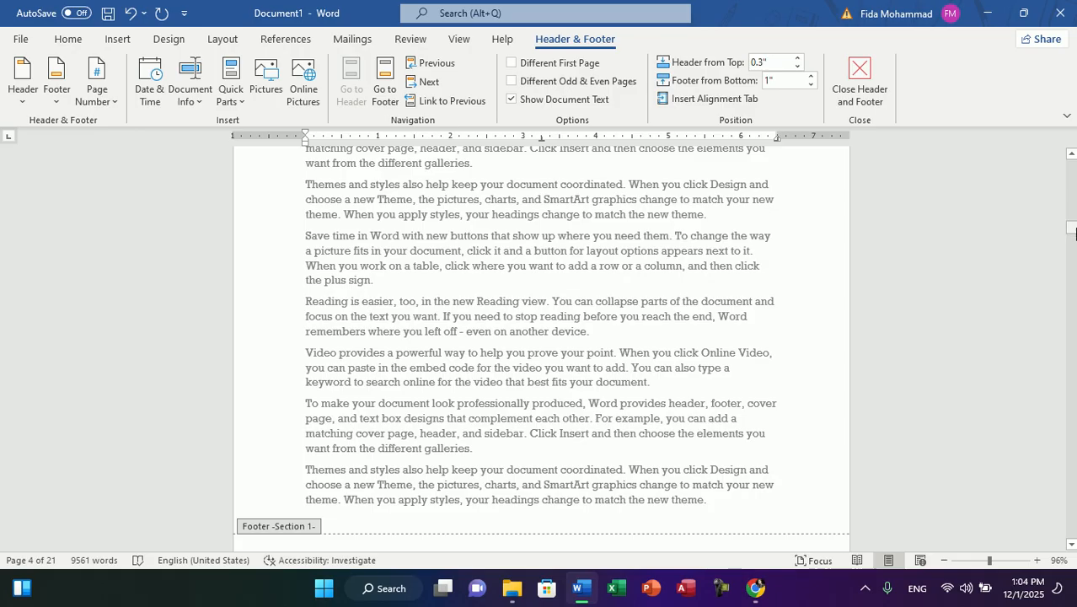
pyautogui.moveTo(1073, 233); pyautogui.dragTo(1072, 274)
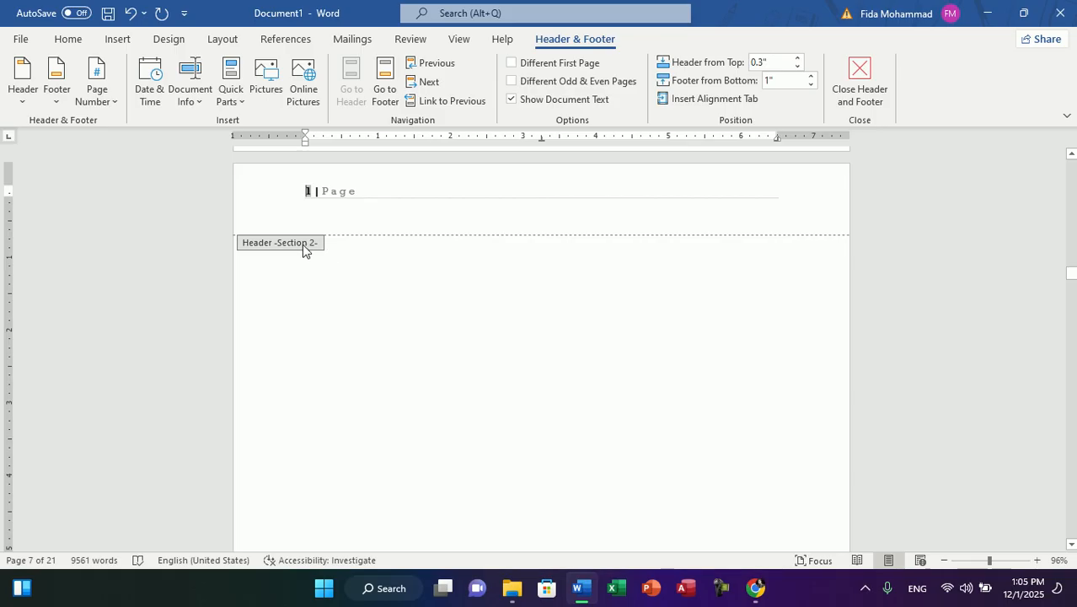
pyautogui.click(222, 39)
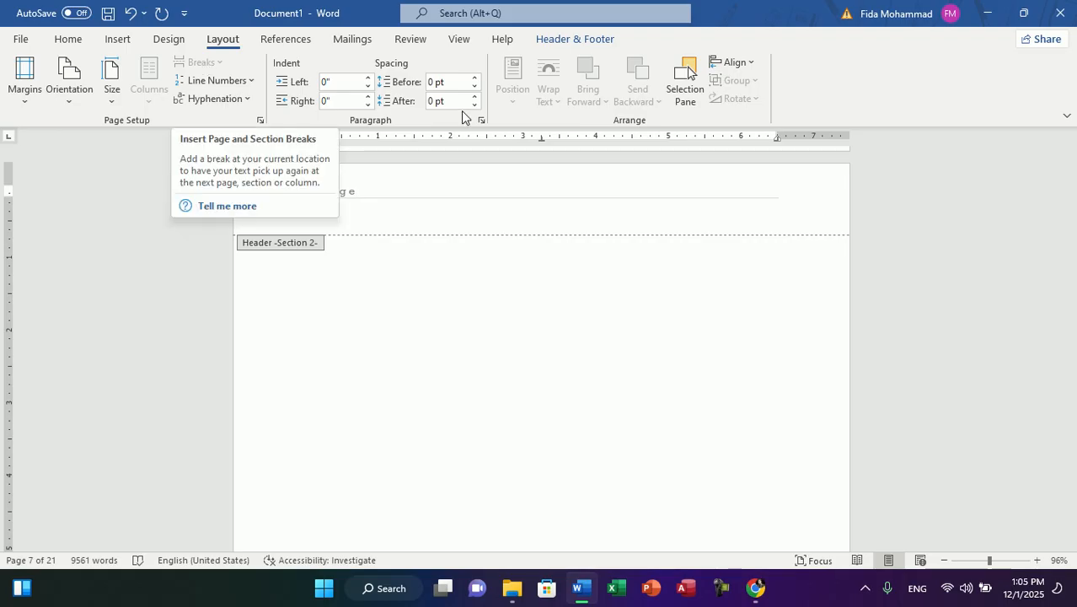
pyautogui.click(123, 44)
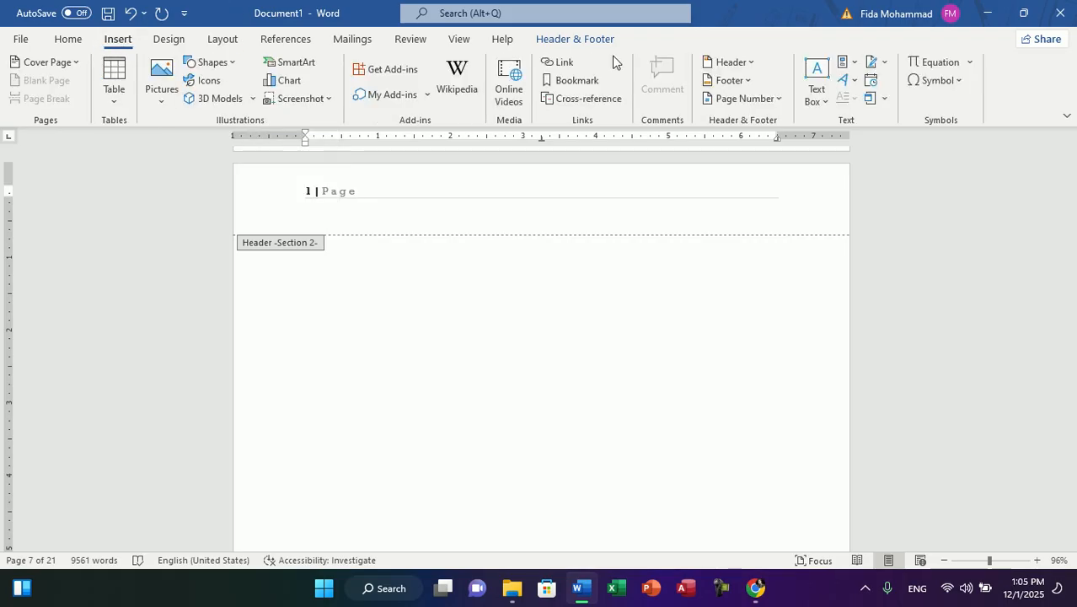
pyautogui.click(749, 98)
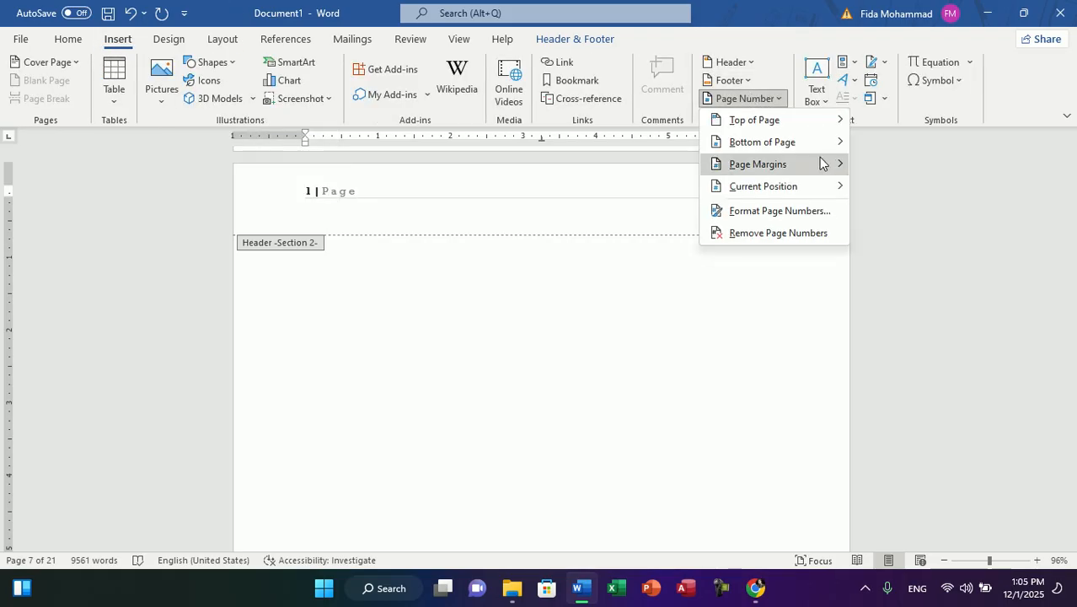
pyautogui.moveTo(799, 147)
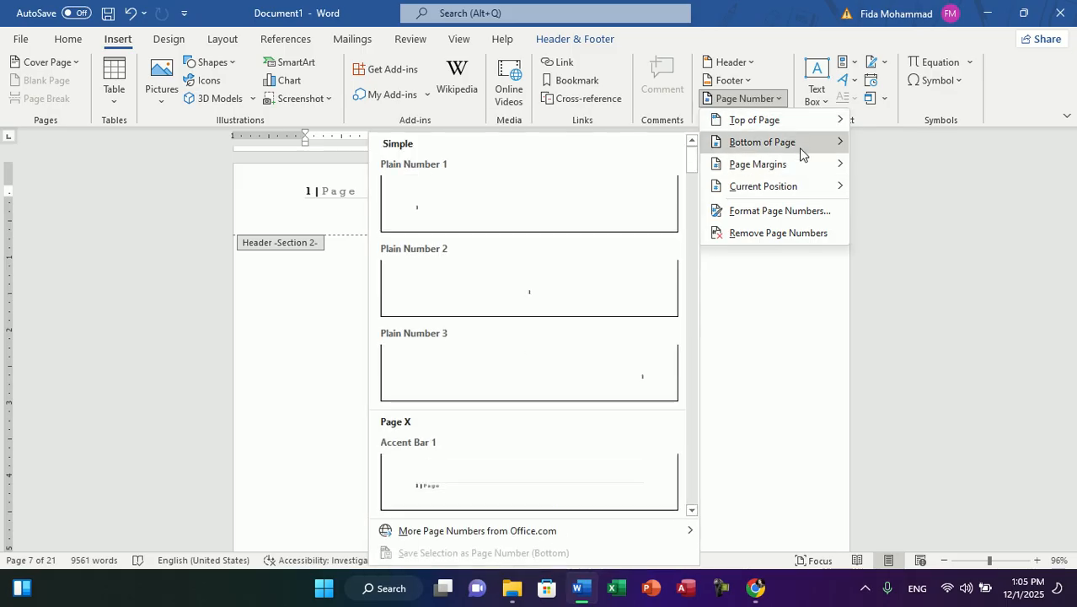
pyautogui.moveTo(799, 125)
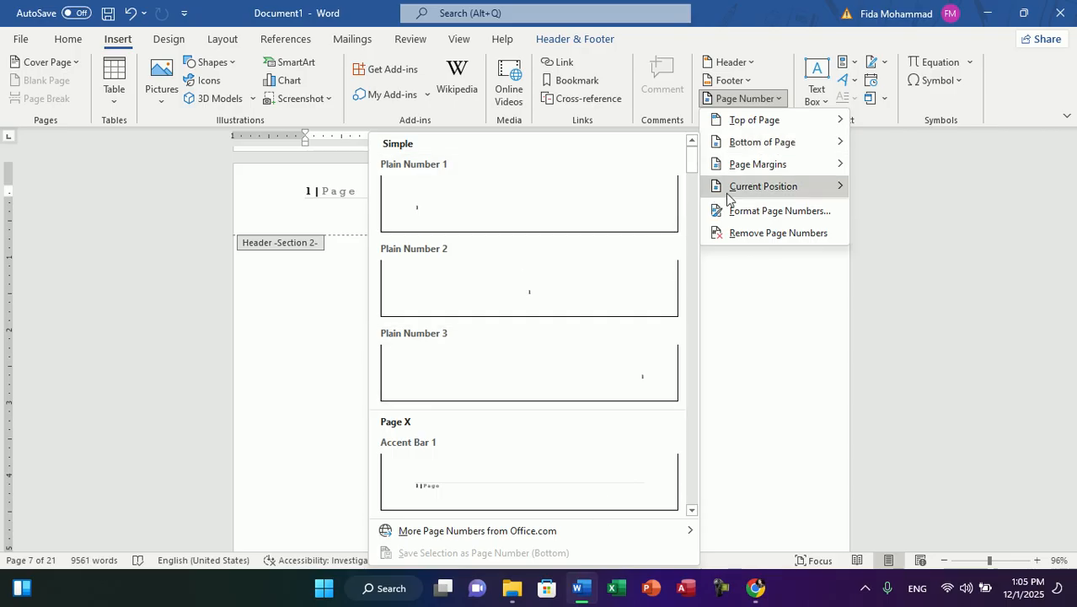
pyautogui.moveTo(779, 164)
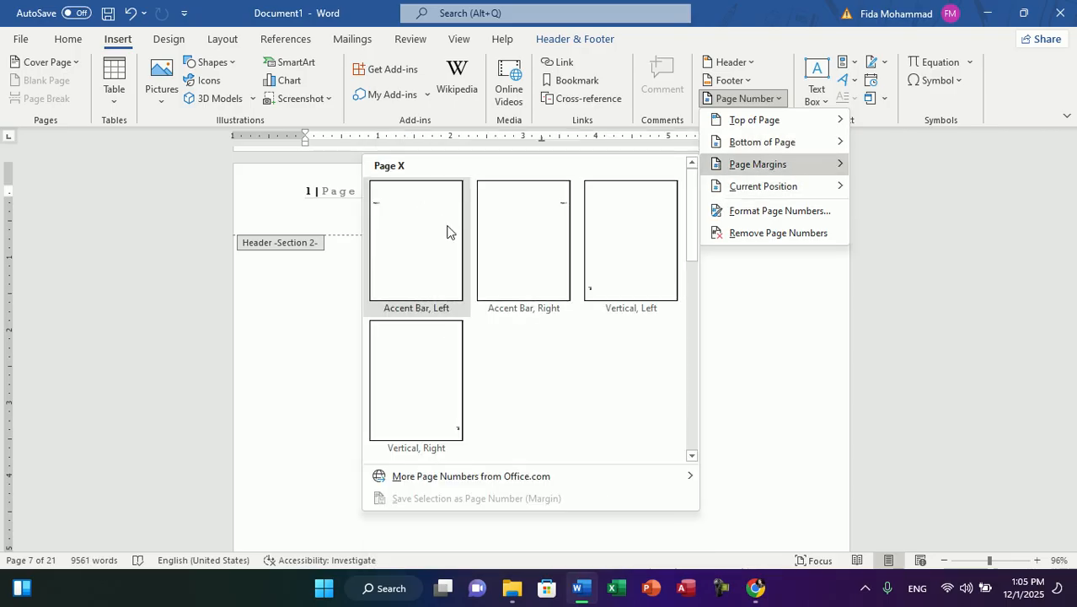
pyautogui.click(790, 357)
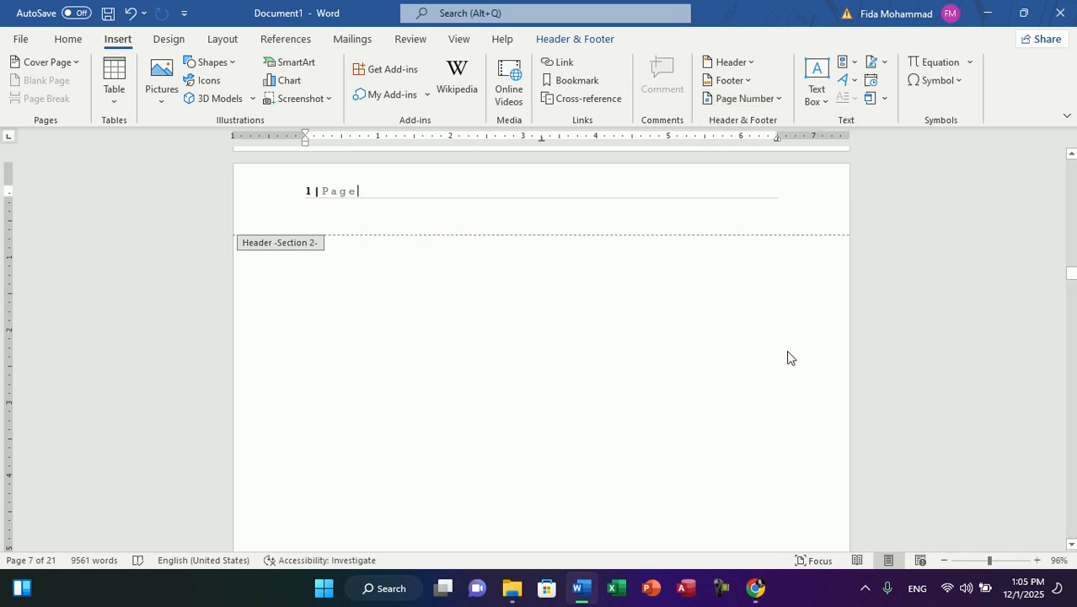
# Step: Delete the page number from the Section 2 header and create a new blank document
pyautogui.hotkey('ctrl', 'a')
pyautogui.press('Delete')
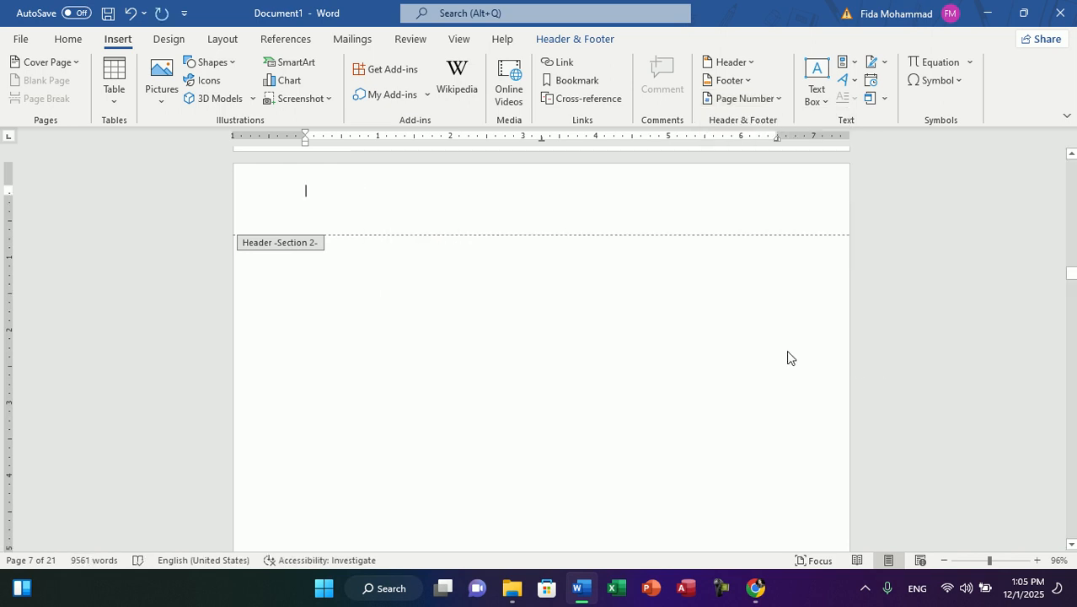
pyautogui.hotkey('ctrl', 'n')
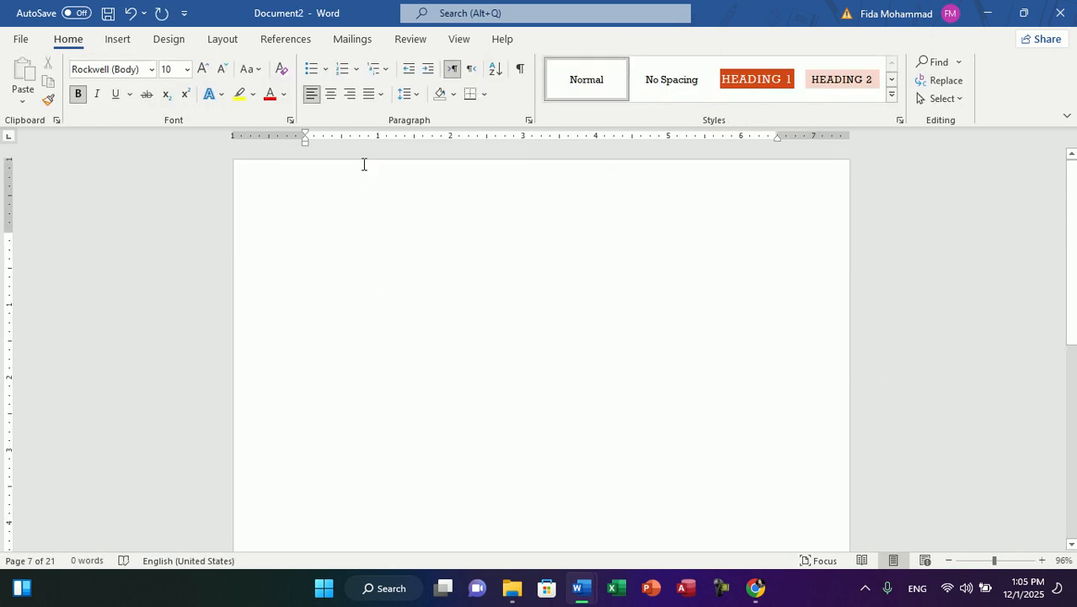
# Step: Fill the blank document with non-bold sample paragraphs using =rand(100)
pyautogui.write('=rand(')
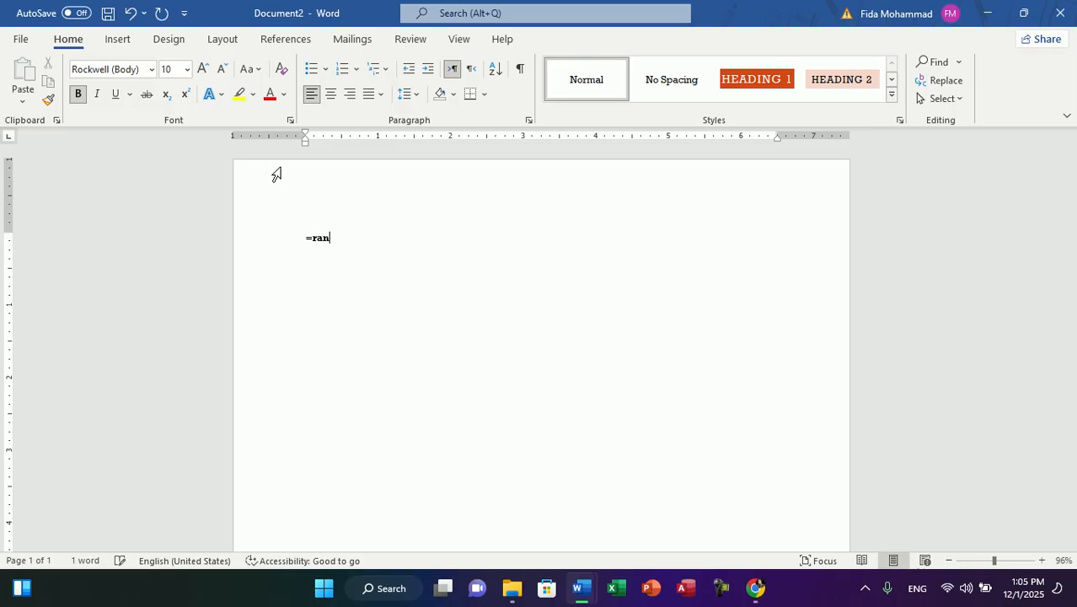
pyautogui.press('BackSpace')
pyautogui.write('=rand(10')
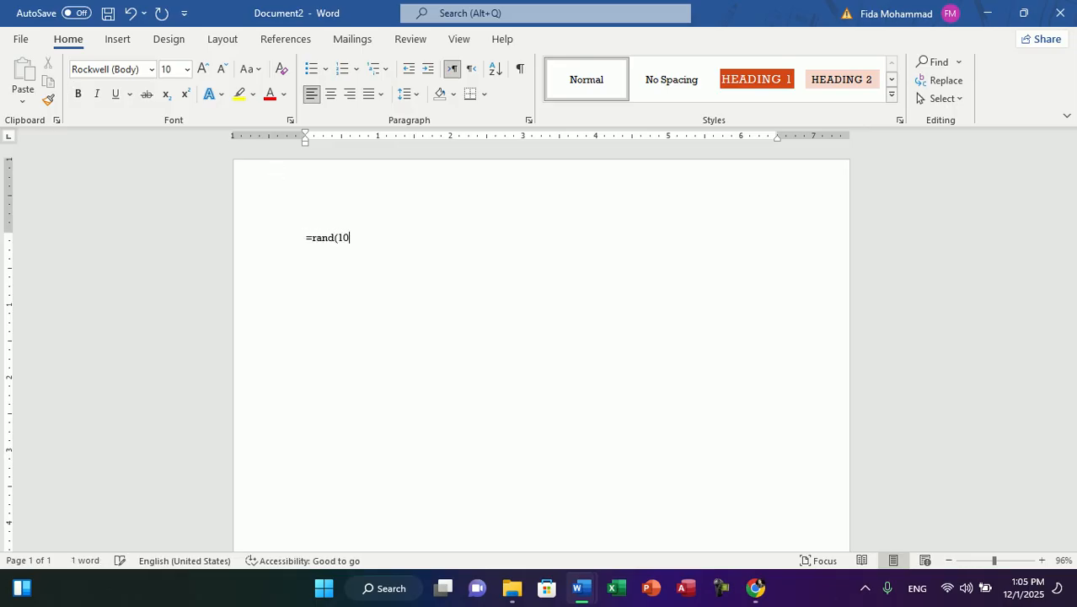
pyautogui.write('0)')
pyautogui.press('Return')
pyautogui.moveTo(1072, 487); pyautogui.dragTo(1072, 167)
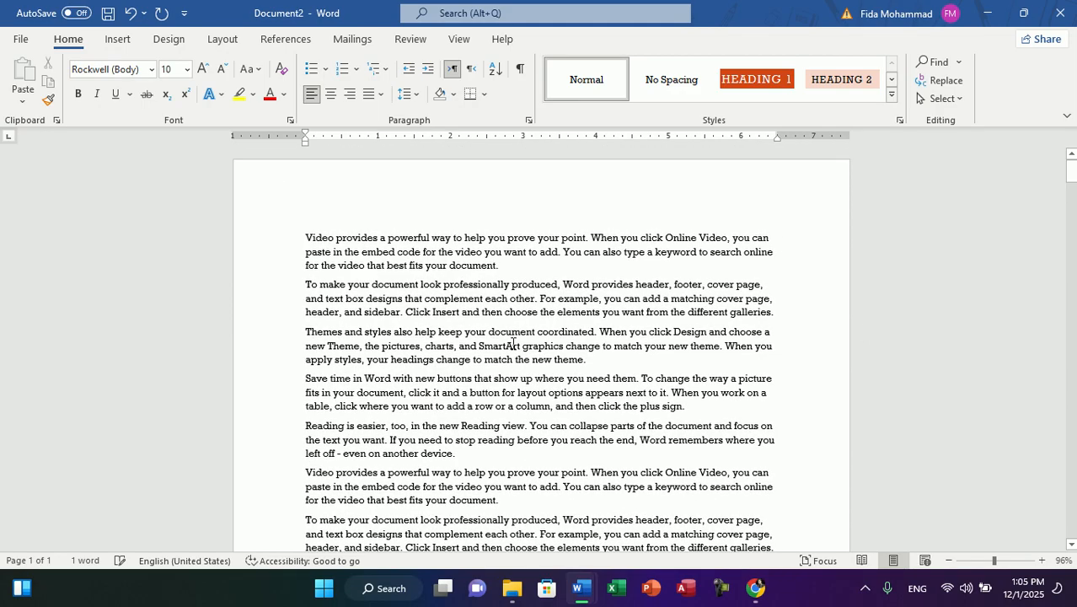
# Step: Insert an Accent Bar, Left page number in the page margins and return to the body text
pyautogui.click(444, 354)
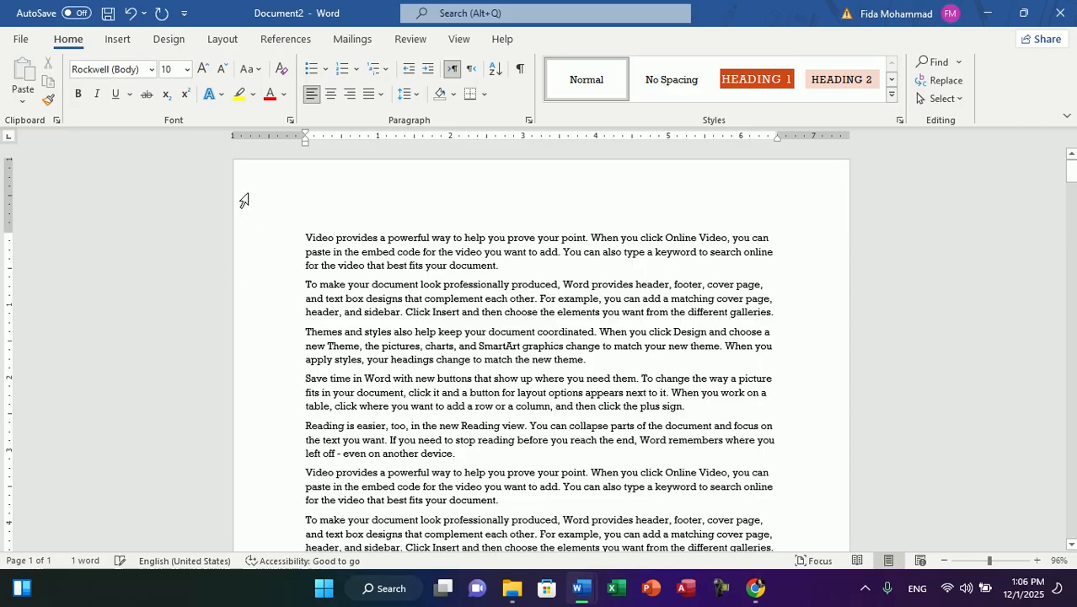
pyautogui.click(117, 39)
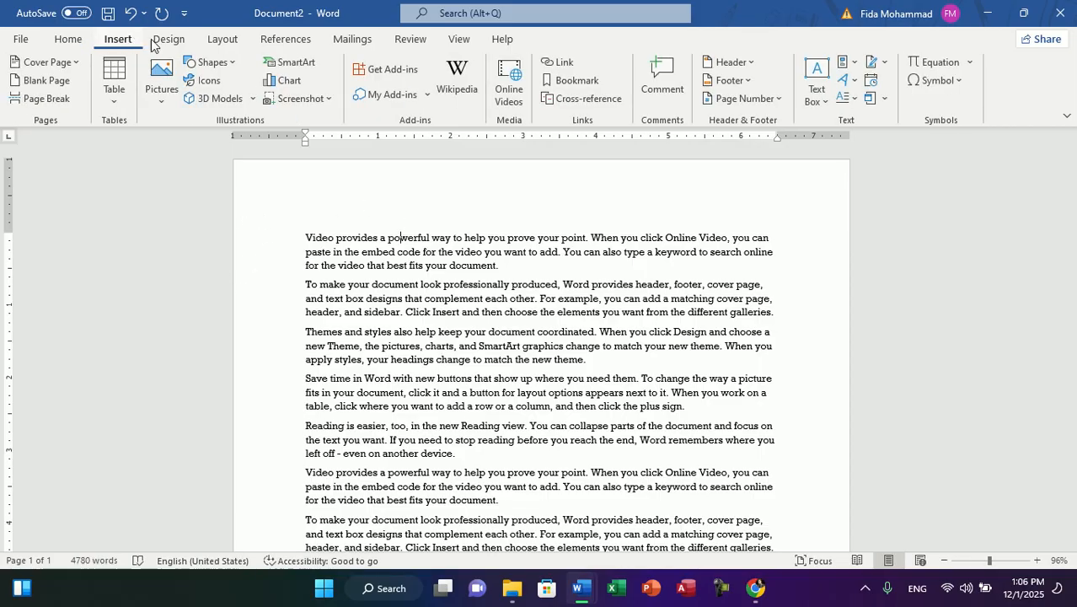
pyautogui.click(745, 98)
pyautogui.moveTo(807, 164)
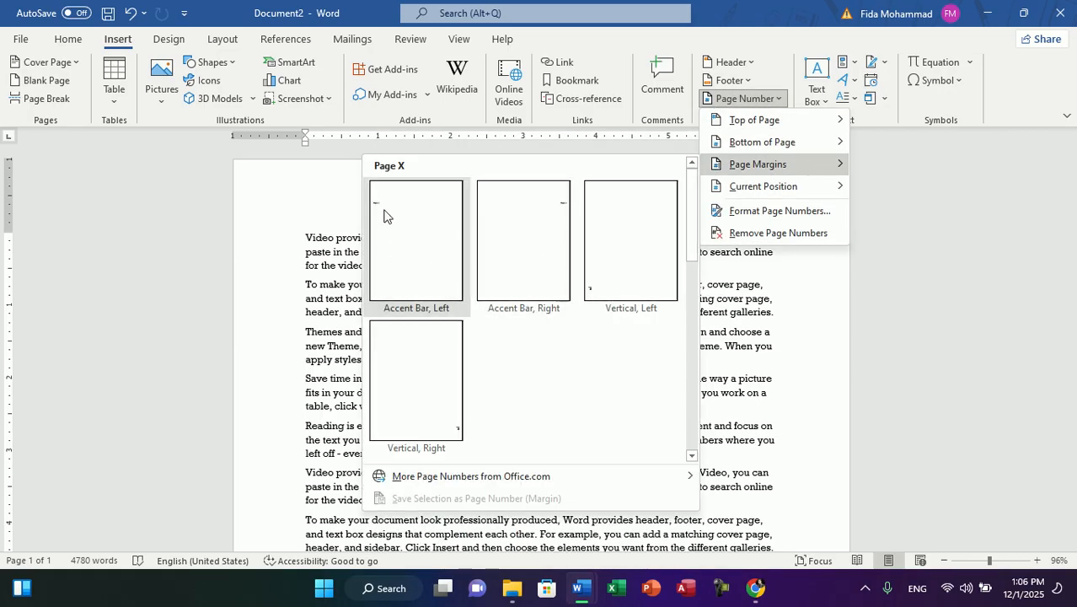
pyautogui.click(414, 306)
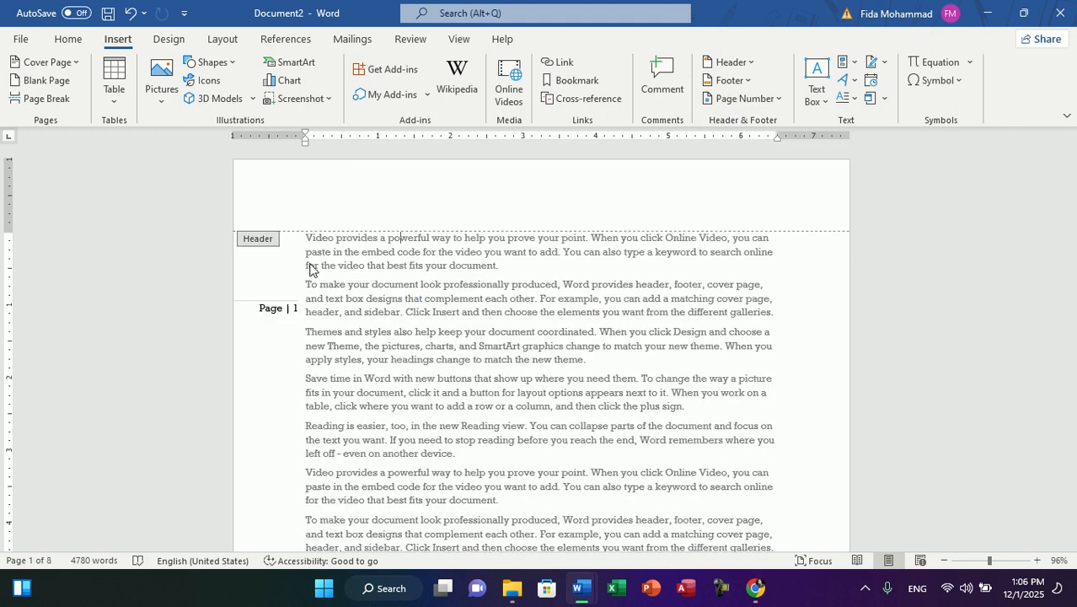
pyautogui.doubleClick(274, 310)
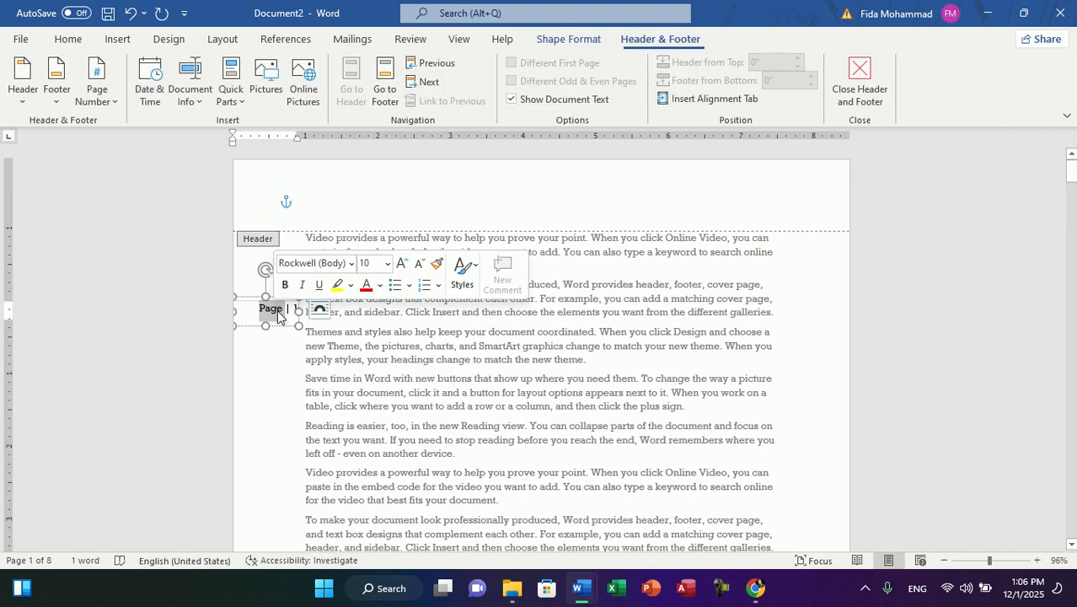
pyautogui.tripleClick(342, 356)
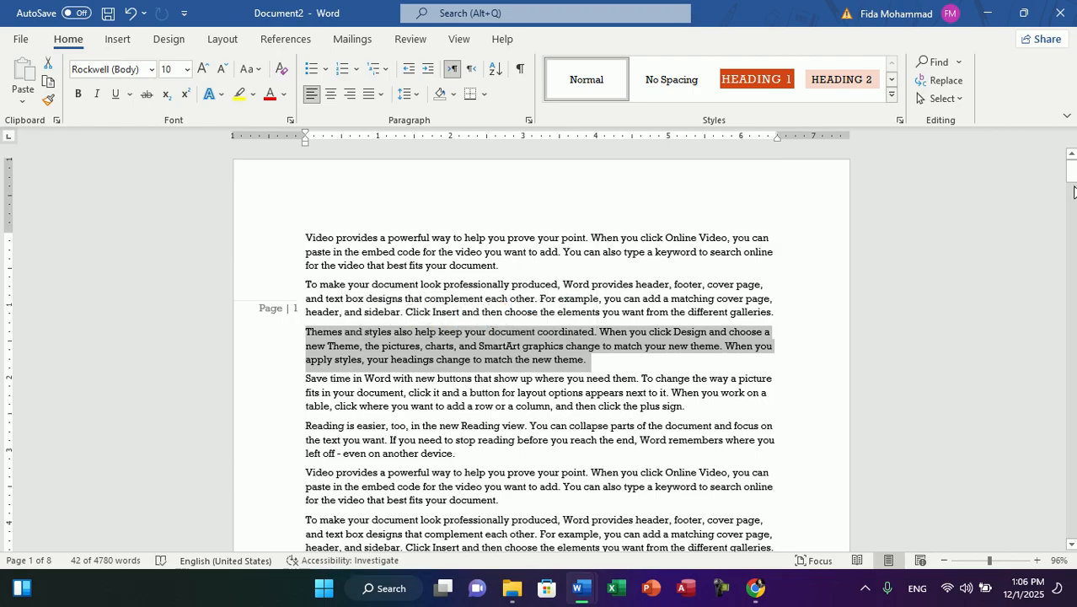
# Step: Check the margin page numbers in the document and in an enlarged print preview, and return to the first page
pyautogui.moveTo(1073, 183); pyautogui.dragTo(1072, 320)
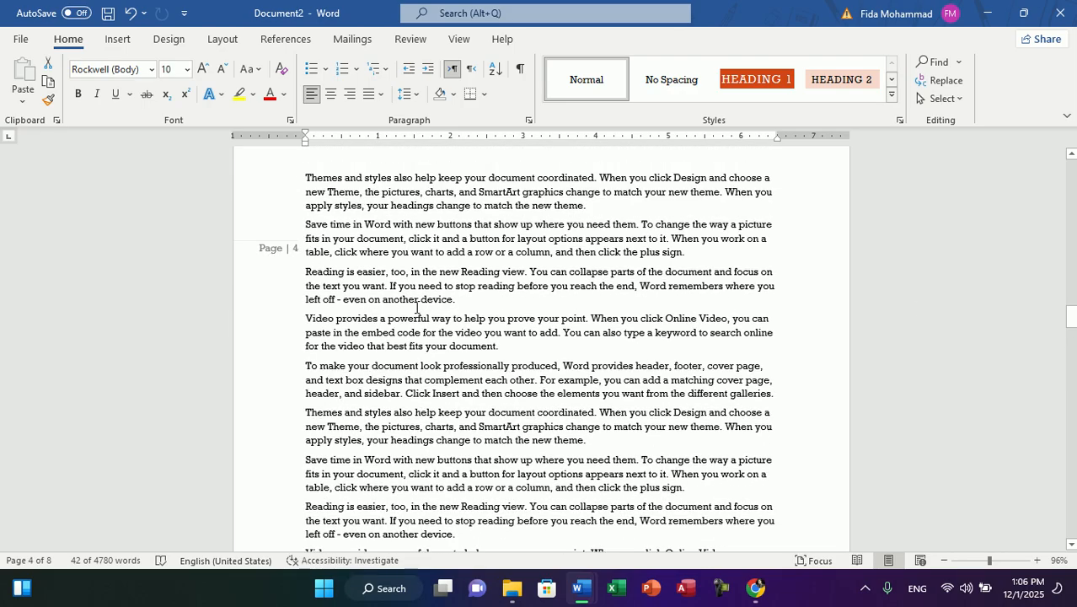
pyautogui.hotkey('ctrl', 'p')
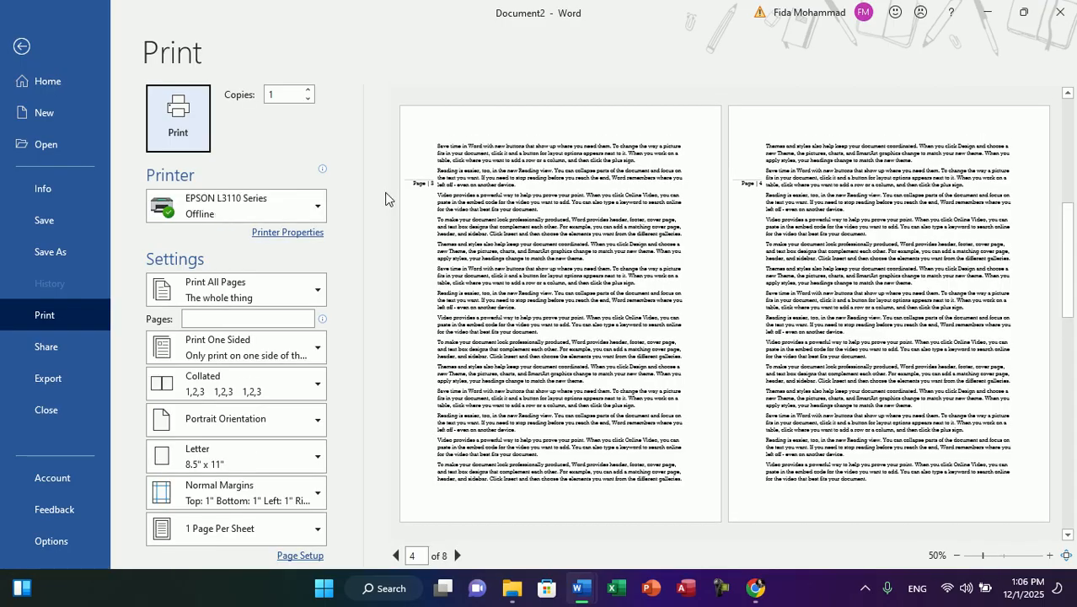
pyautogui.press('alt')
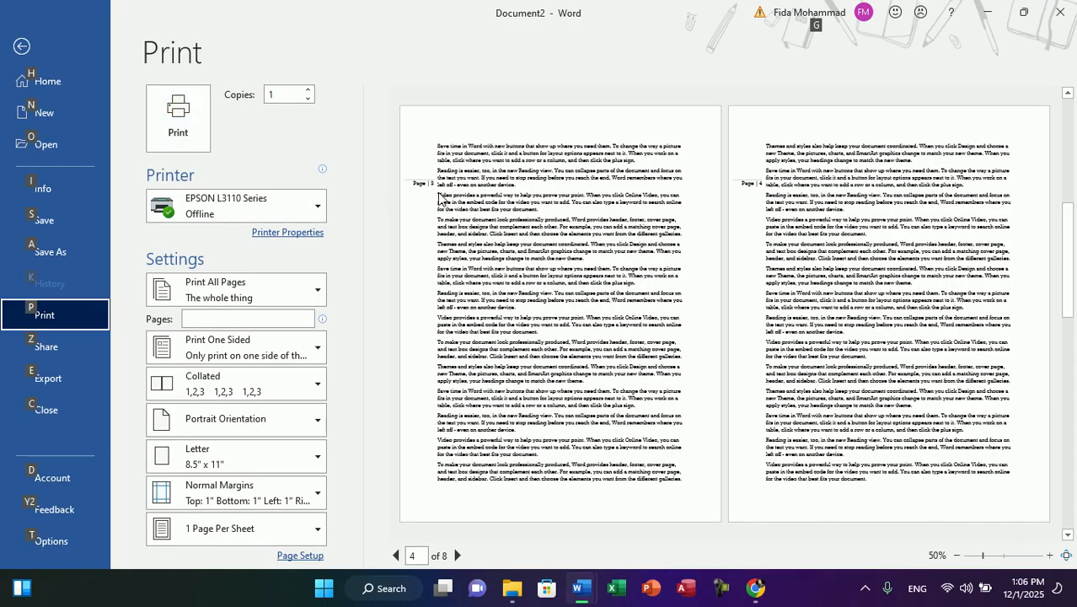
pyautogui.click(1005, 555)
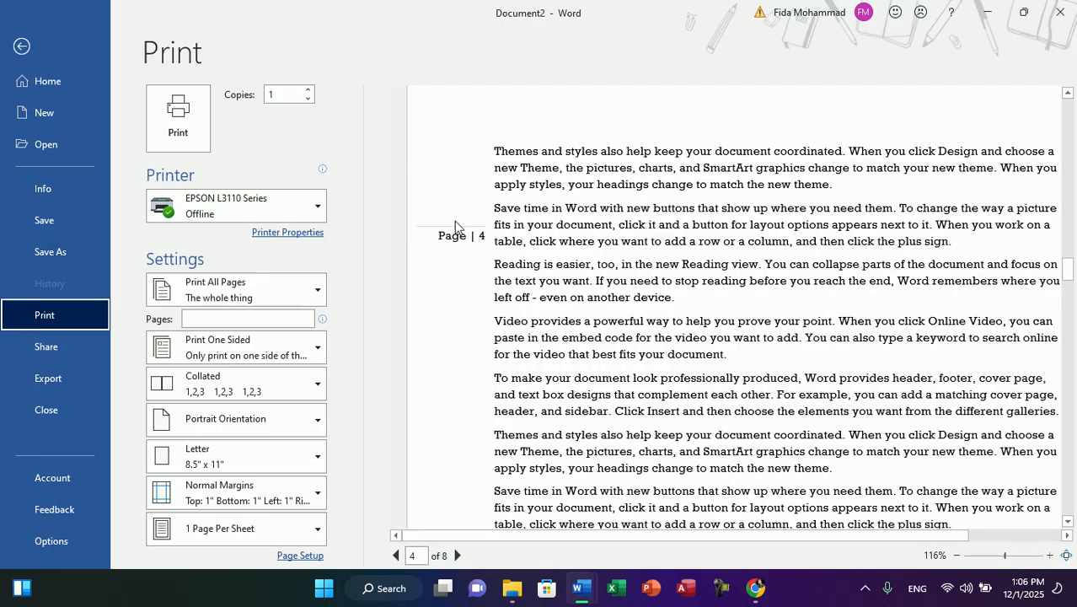
pyautogui.click(22, 46)
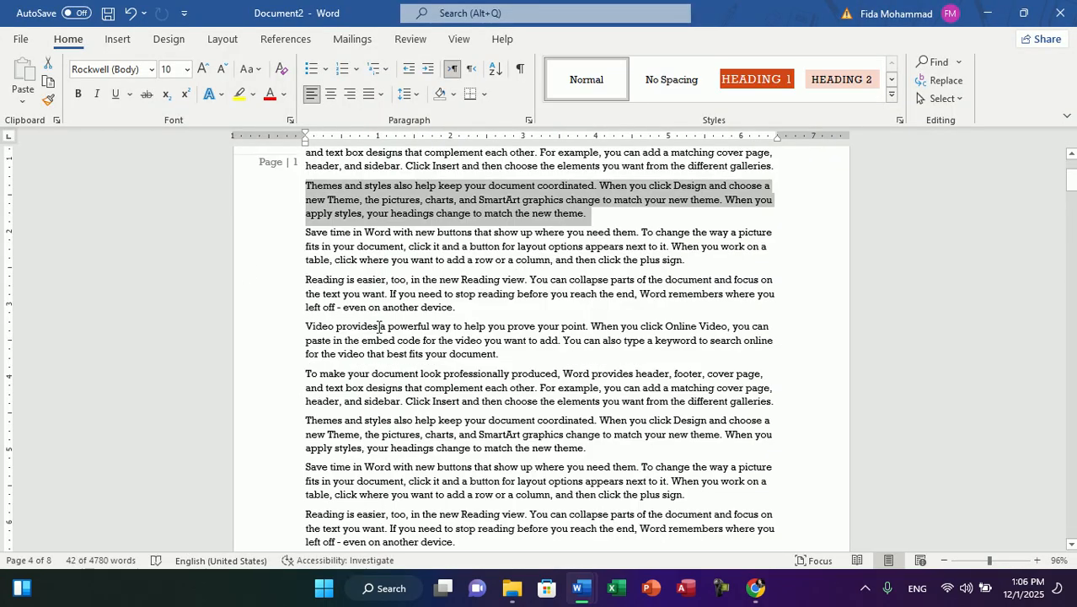
pyautogui.click(605, 285)
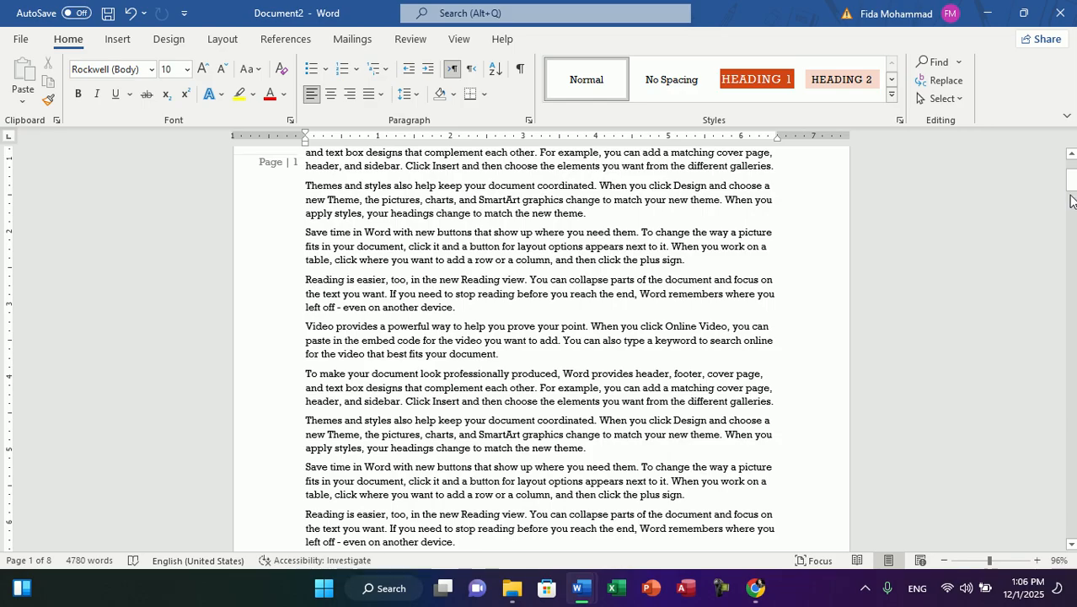
pyautogui.moveTo(1071, 189); pyautogui.dragTo(1072, 177)
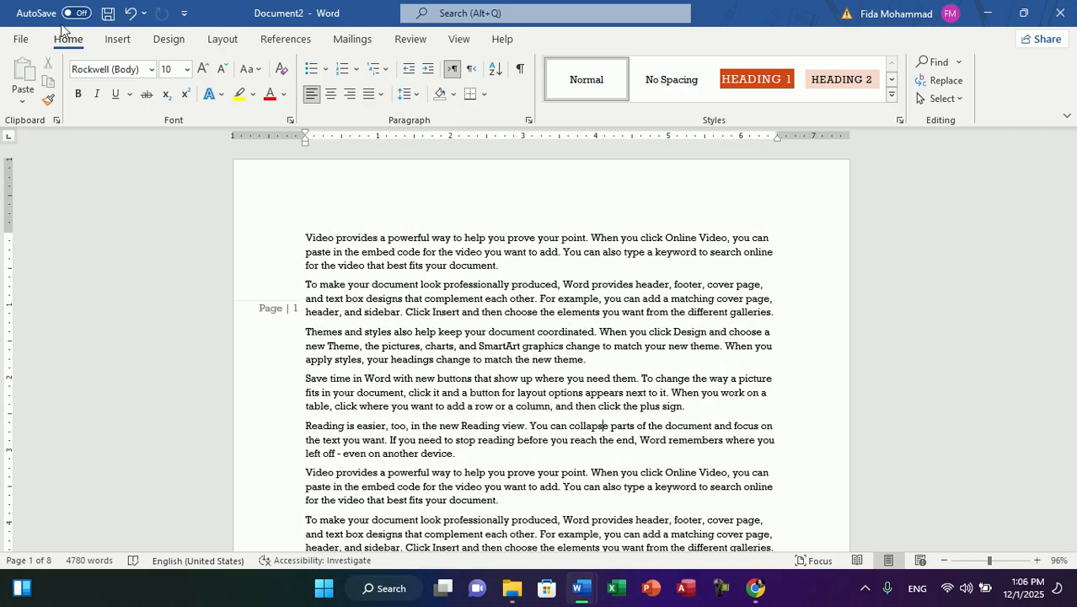
# Step: Look at the Current Position page number styles and undo the margin page number insertion
pyautogui.click(116, 40)
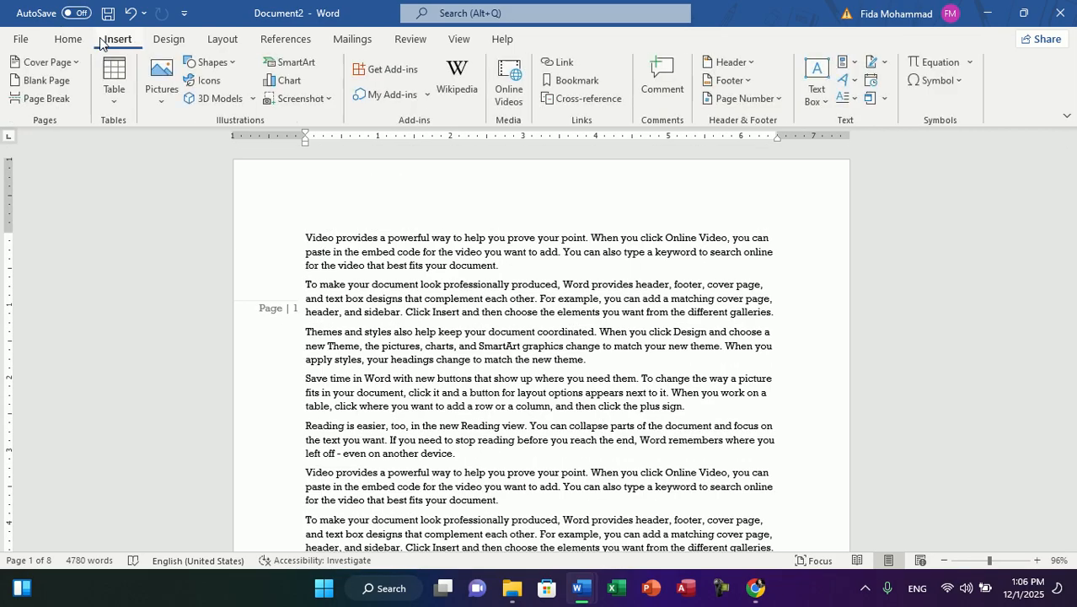
pyautogui.click(758, 99)
pyautogui.moveTo(817, 187)
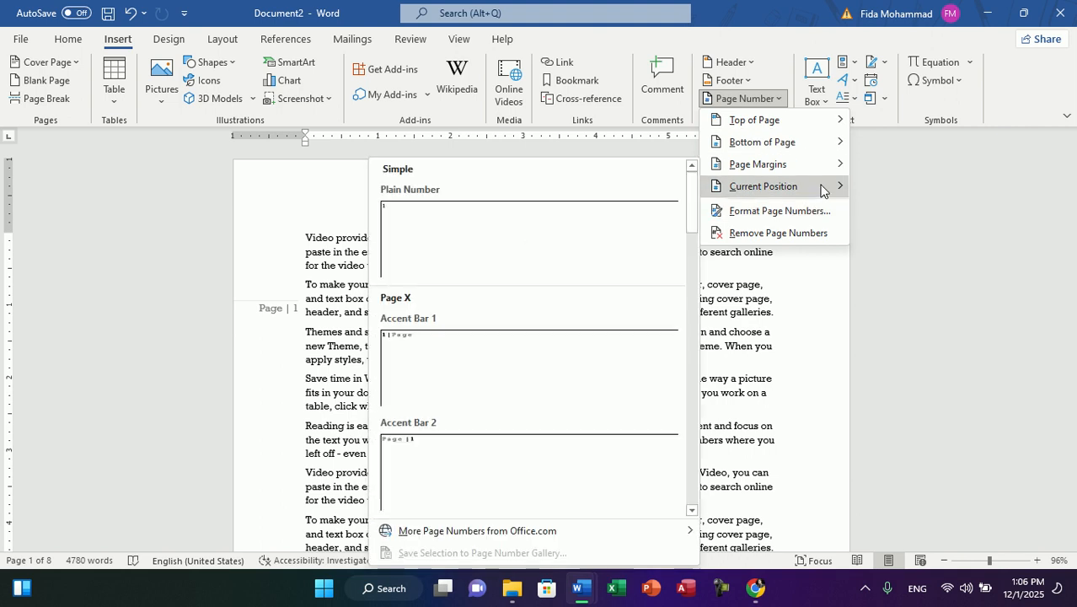
pyautogui.click(286, 274)
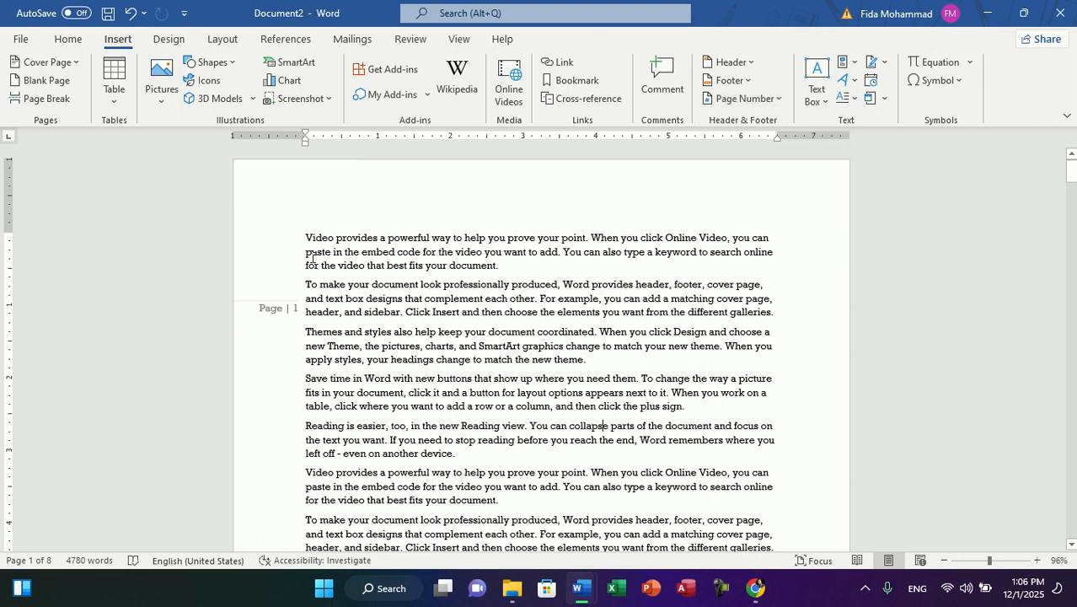
pyautogui.hotkey('ctrl', 'z')
# Step: Add an empty line above the first paragraph and insert a Plain Number page number at that position
pyautogui.press('Return')
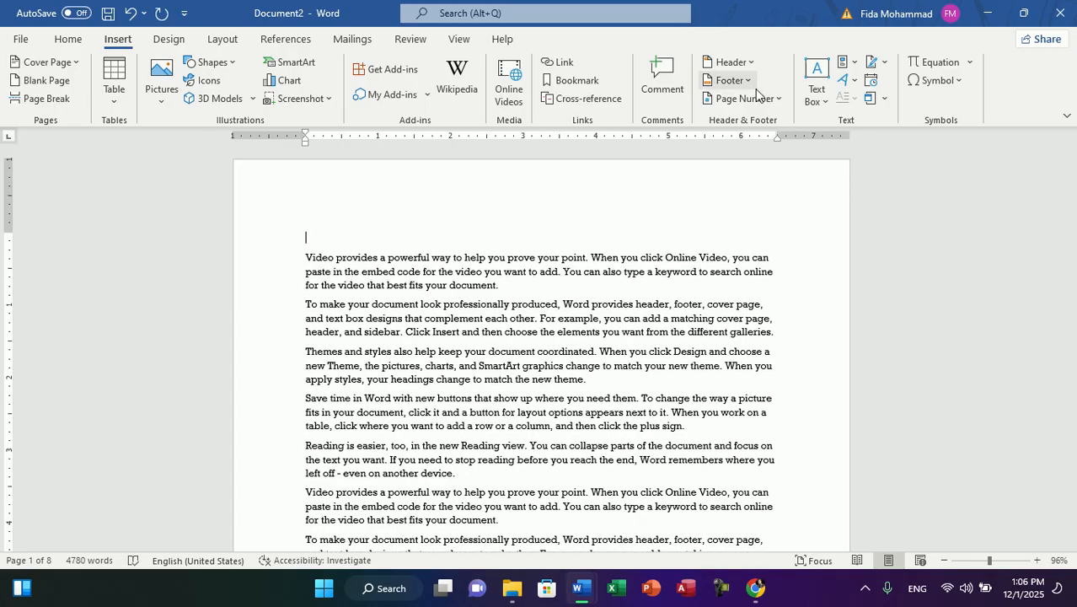
pyautogui.click(741, 82)
pyautogui.click(750, 99)
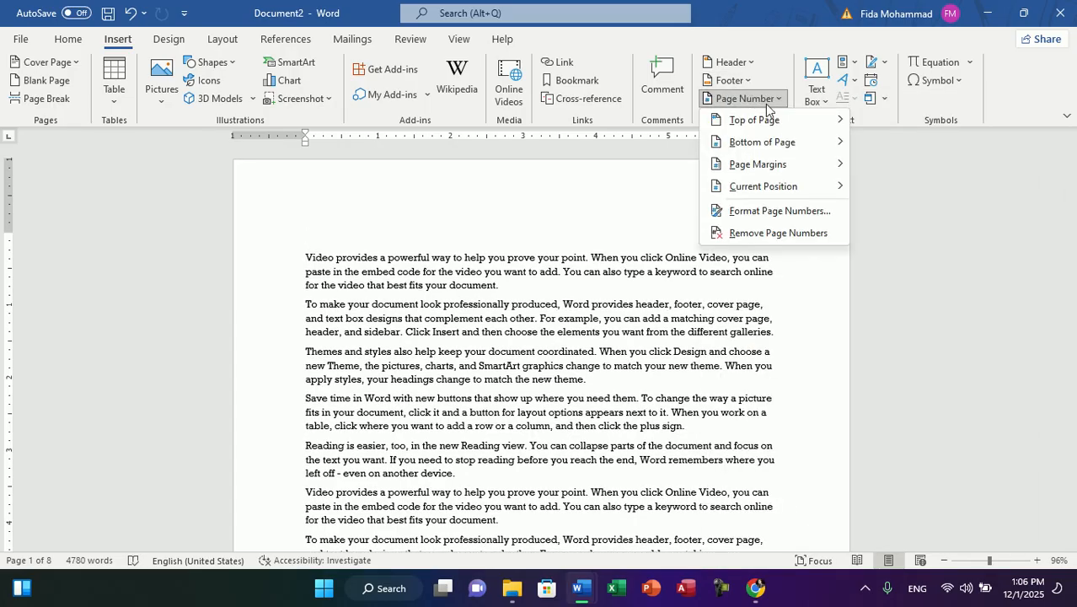
pyautogui.moveTo(791, 187)
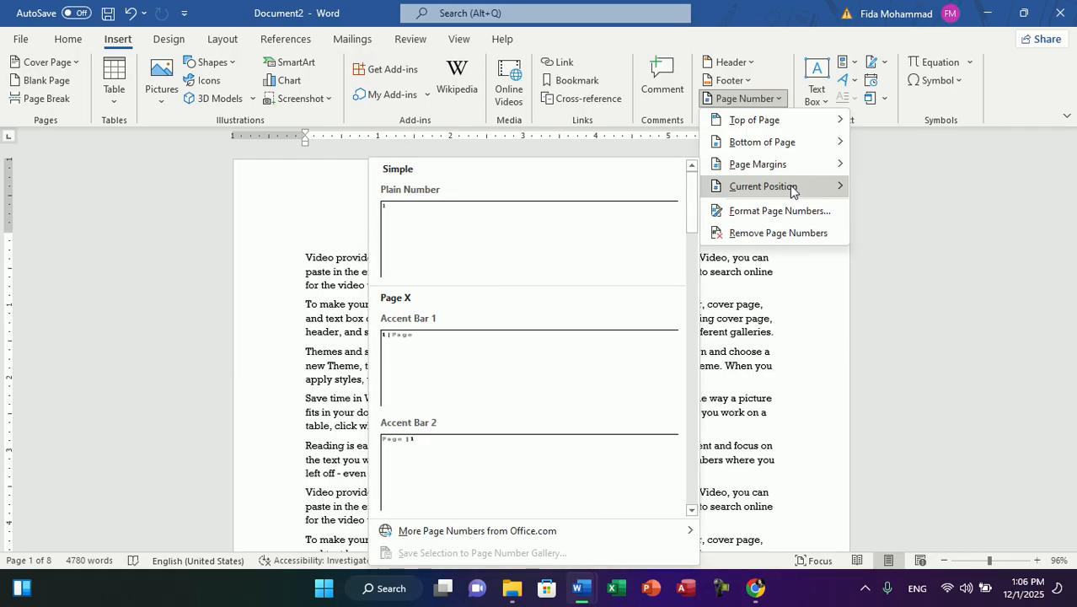
pyautogui.click(529, 236)
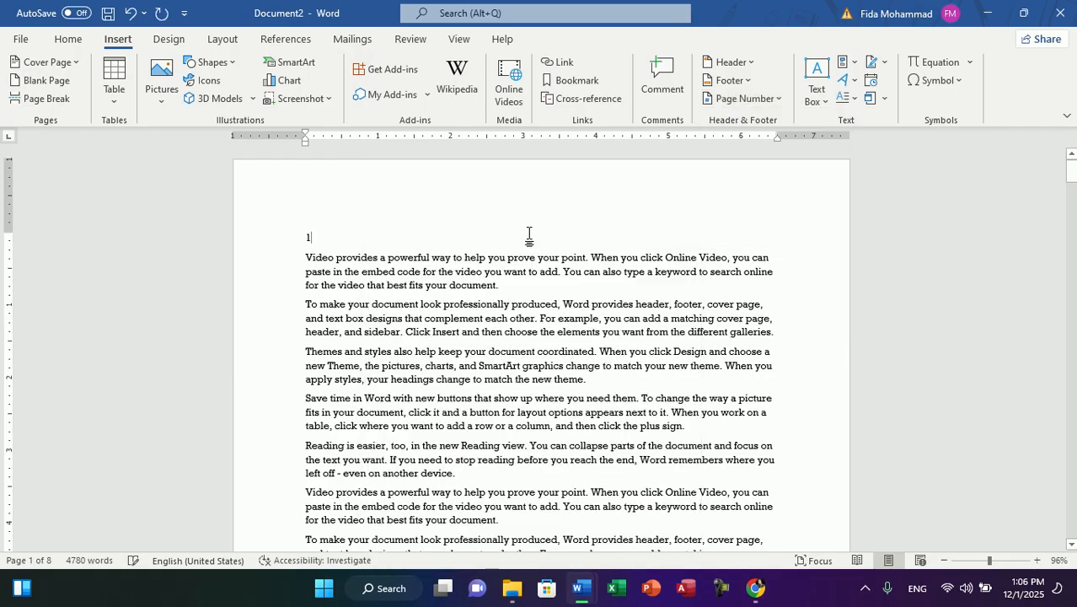
# Step: Insert an Accent Bar 1 page number at the current position beside the plain number and check the following page
pyautogui.click(771, 99)
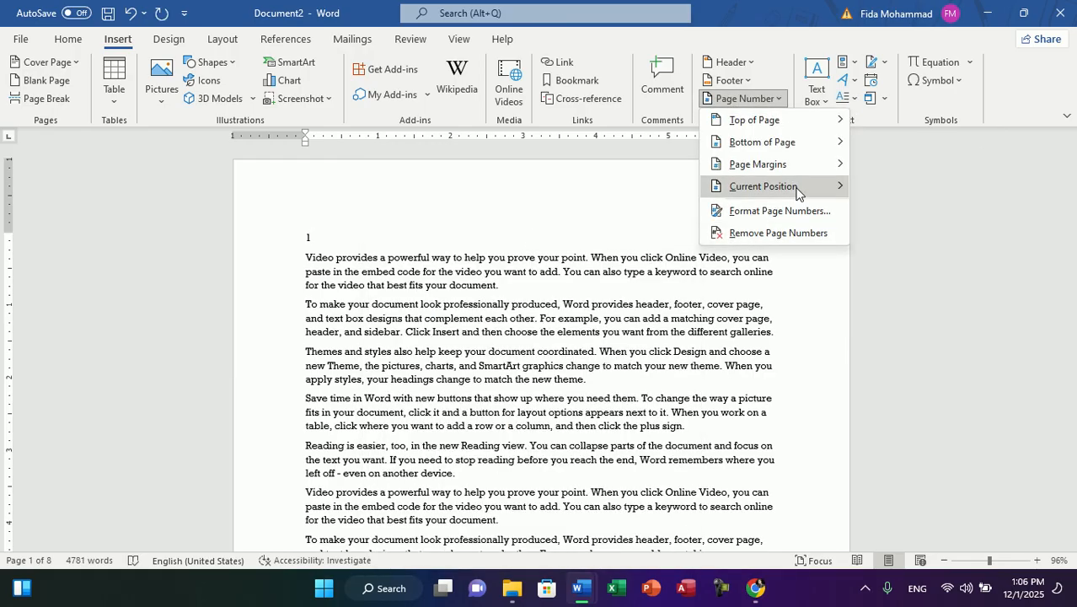
pyautogui.moveTo(796, 187)
pyautogui.click(510, 357)
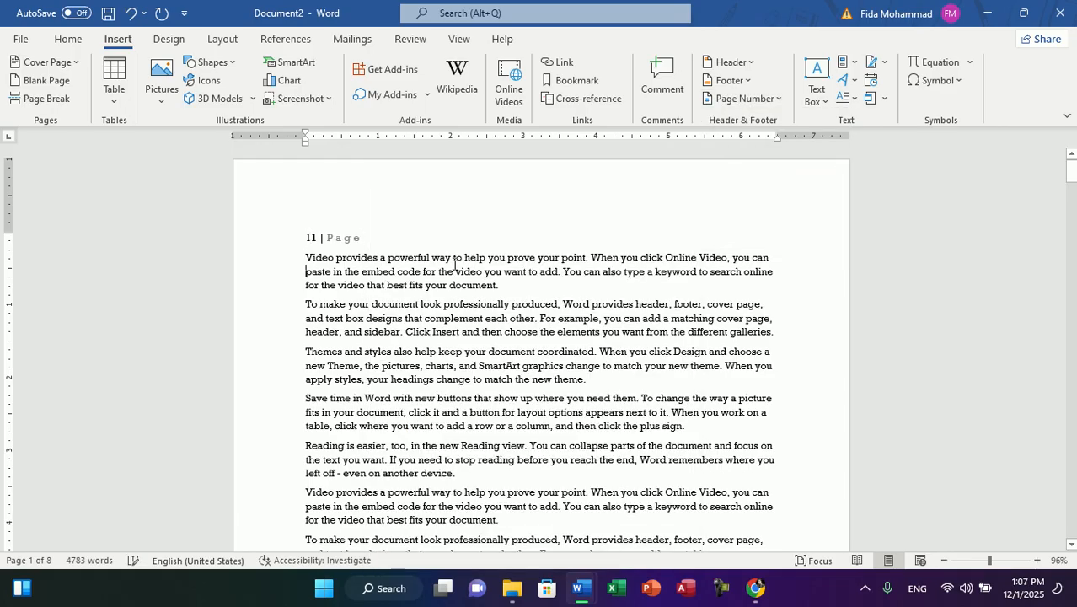
pyautogui.scroll(-10, 455, 264)
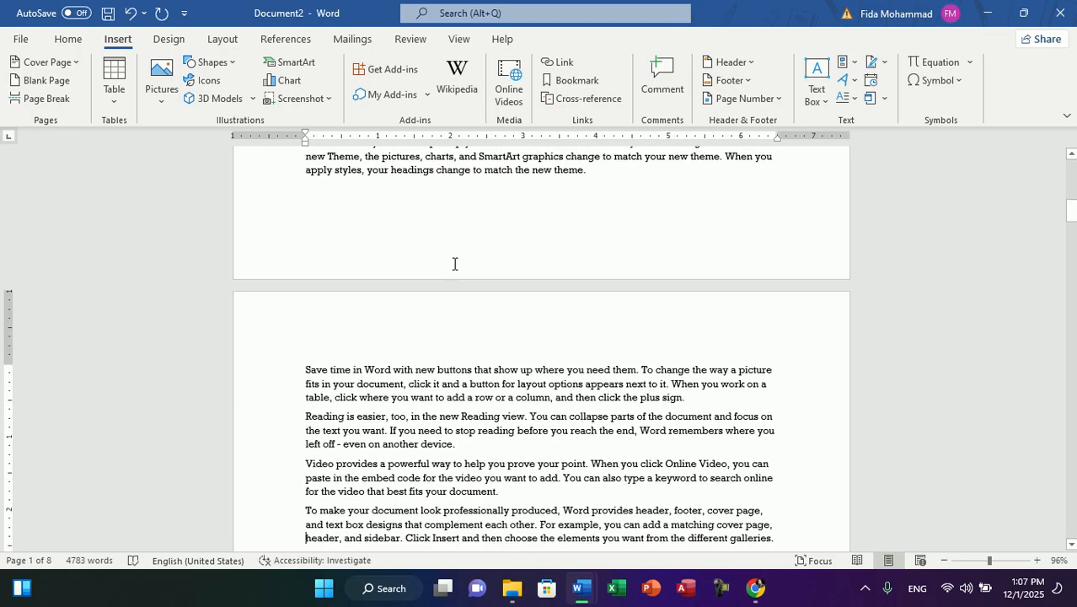
# Step: Add an empty line above the first paragraph of page 2 and insert an Accent Bar 1 page number there at the current position
pyautogui.click(301, 373)
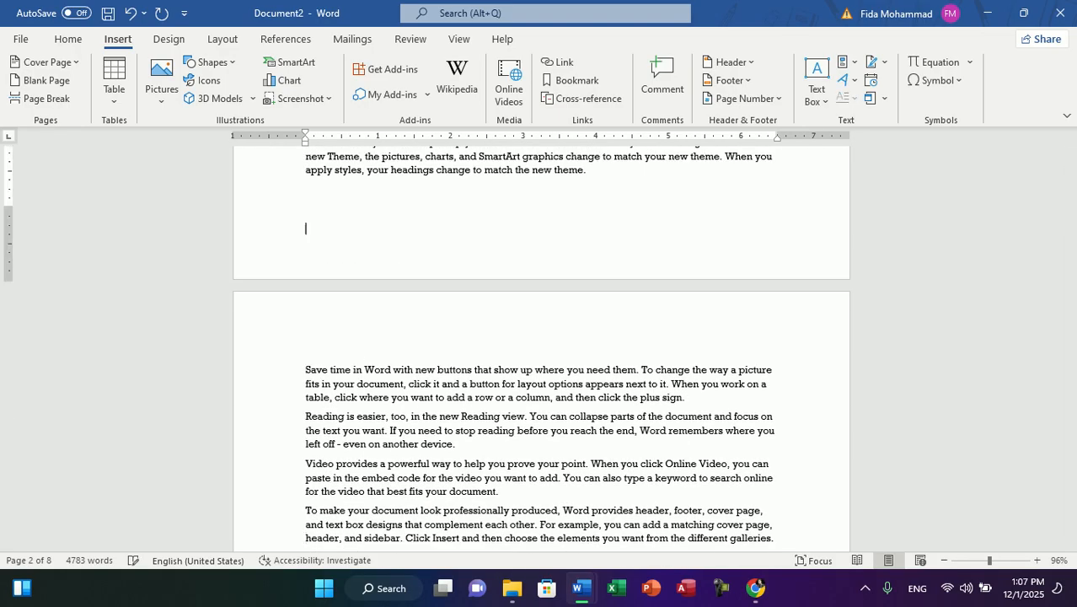
pyautogui.press('Return')
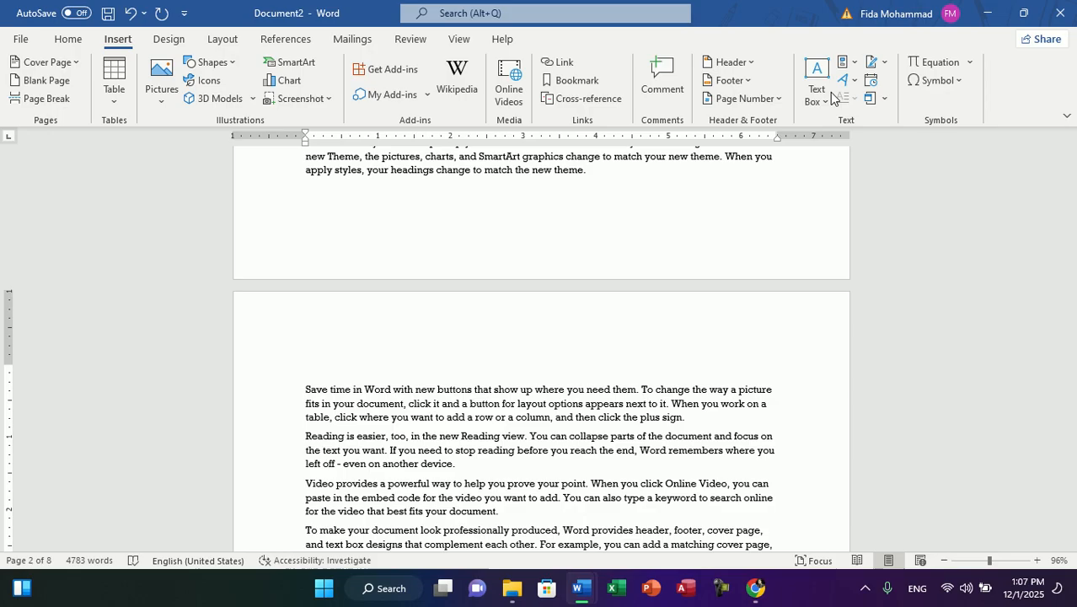
pyautogui.click(760, 99)
pyautogui.moveTo(770, 188)
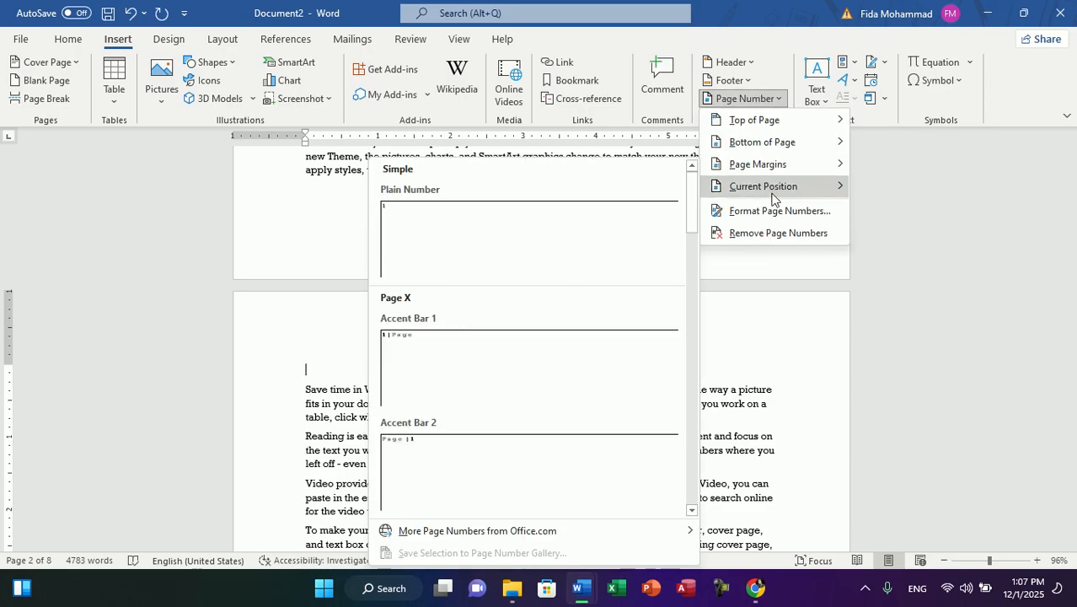
pyautogui.click(534, 375)
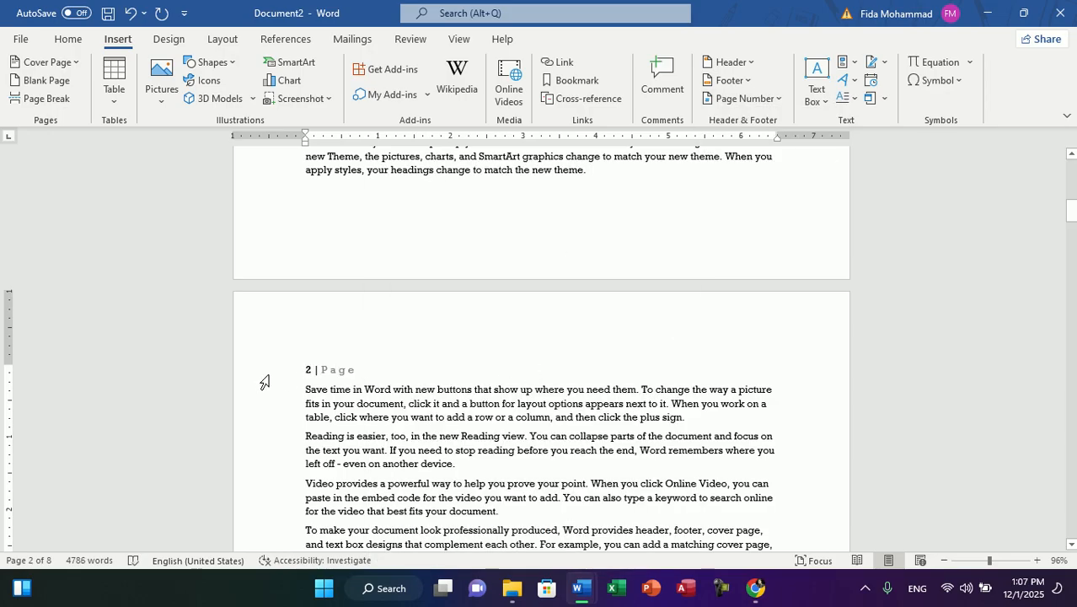
# Step: Add an empty line at the start of page 3 and insert an Accent Bar 1 page number at that position
pyautogui.moveTo(1071, 209); pyautogui.dragTo(1070, 261)
pyautogui.click(302, 320)
pyautogui.press('Return')
pyautogui.press('Up')
pyautogui.press('Return')
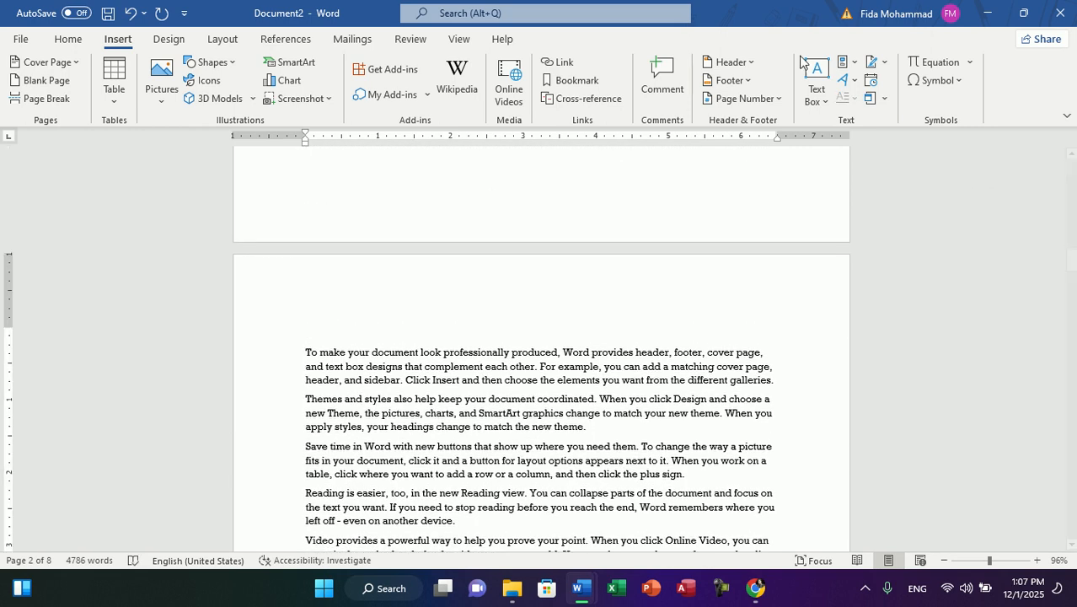
pyautogui.click(789, 99)
pyautogui.moveTo(801, 200)
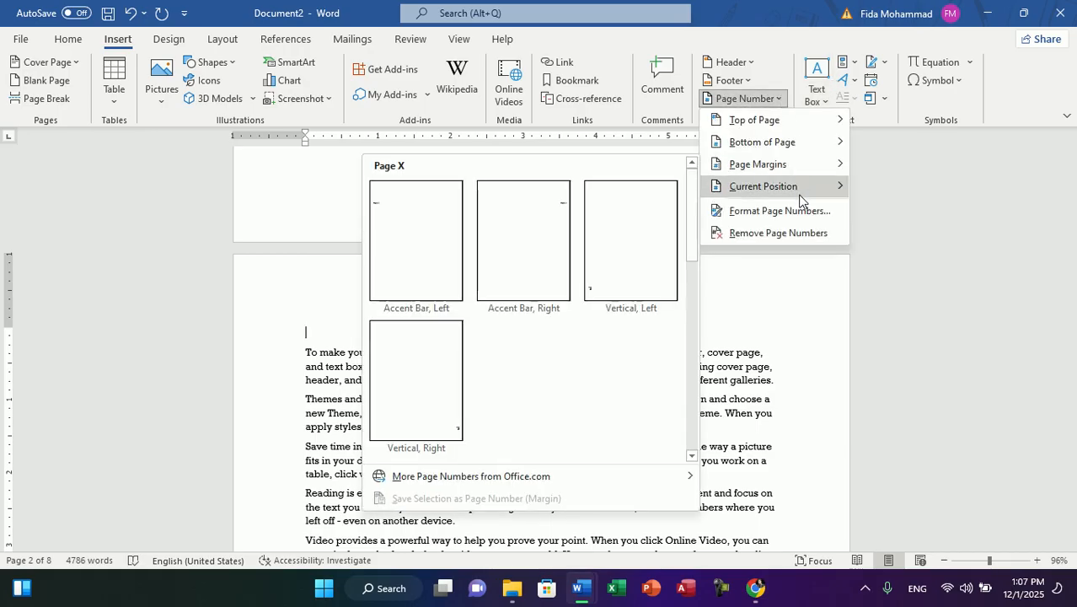
pyautogui.click(460, 357)
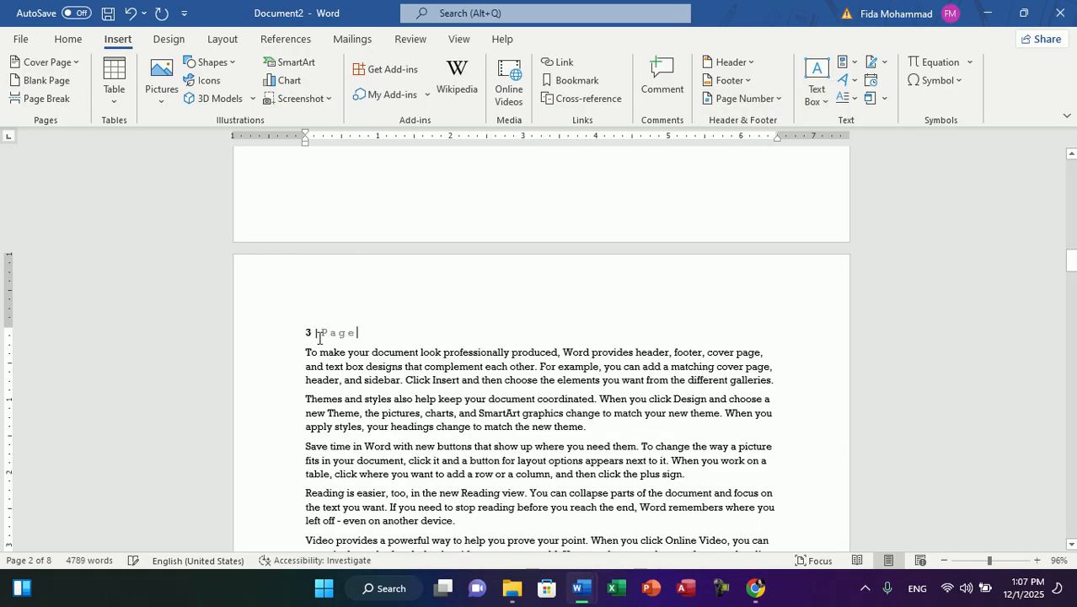
# Step: Switch to the Document1 window, undo the last change in the section 2 header, and return to the body text
pyautogui.click(772, 99)
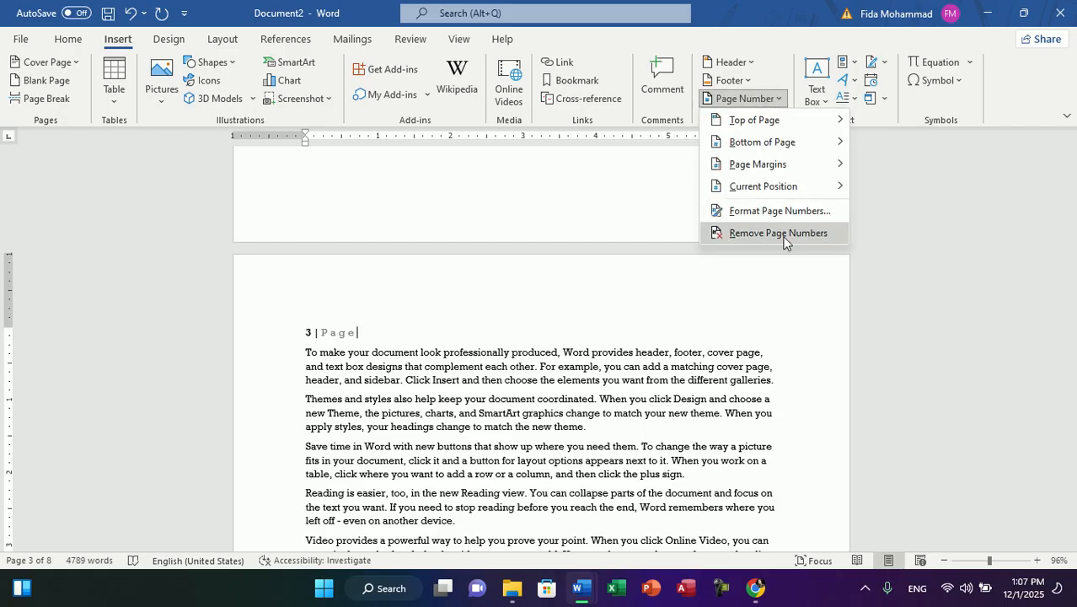
pyautogui.hotkey('alt', 'Tab')
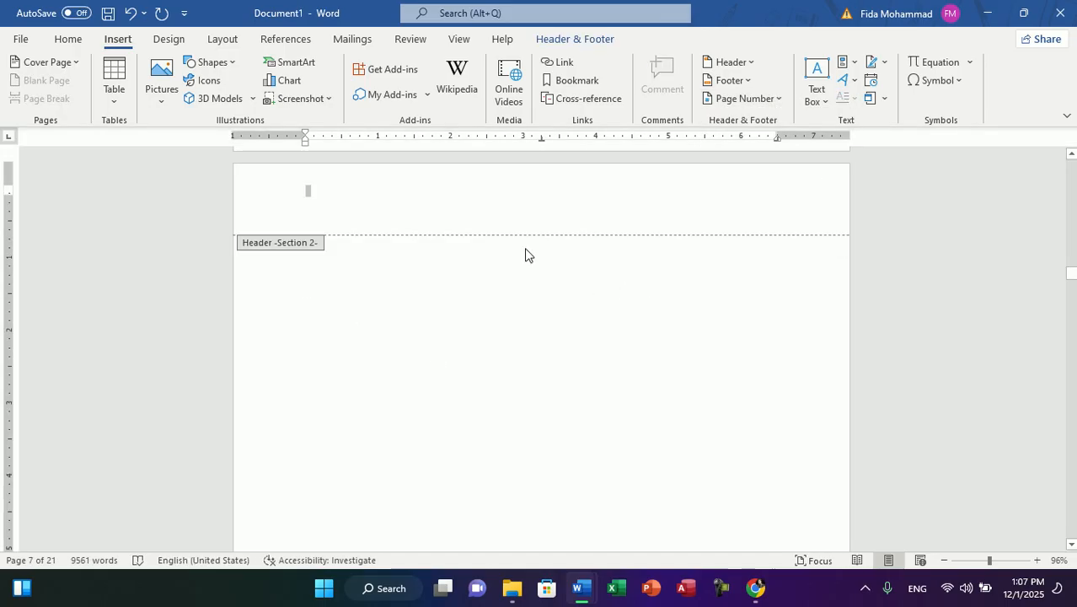
pyautogui.hotkey('ctrl', 'z')
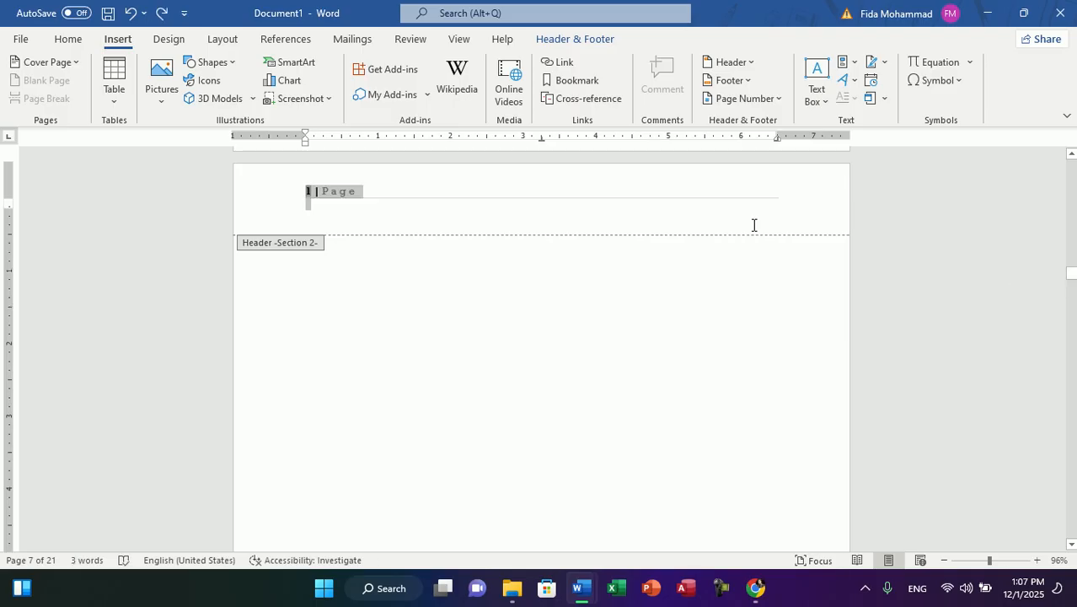
pyautogui.doubleClick(696, 320)
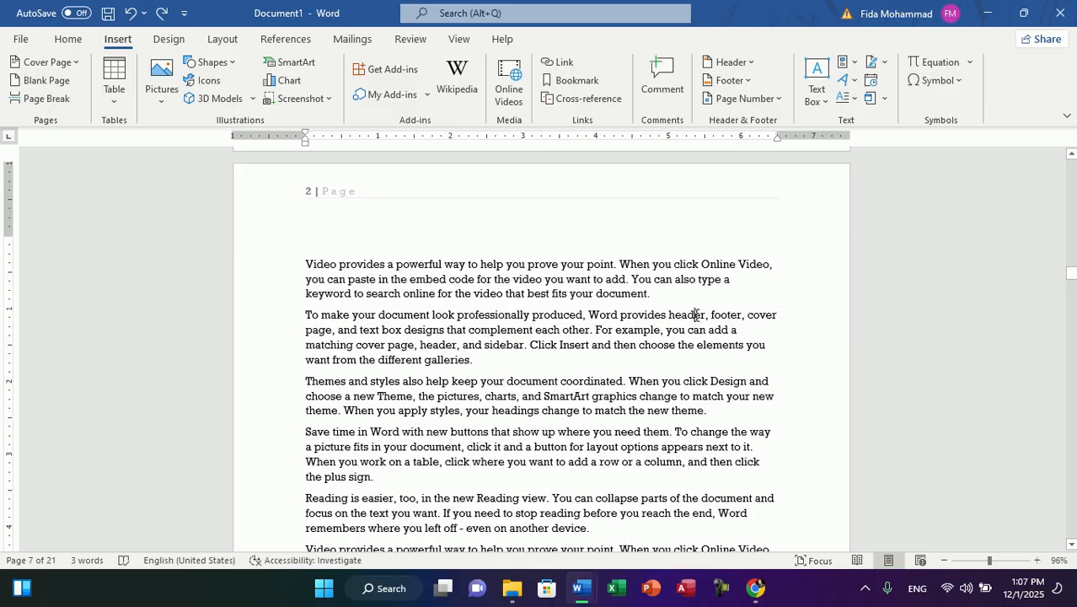
# Step: Remove the page numbers from section 2 of Document1
pyautogui.click(780, 99)
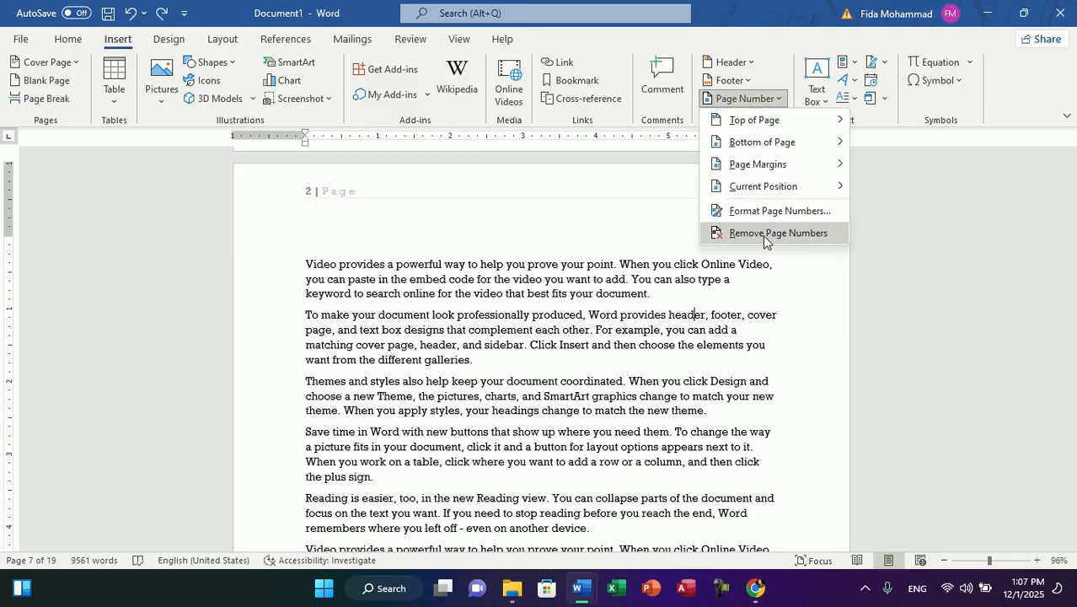
pyautogui.click(736, 235)
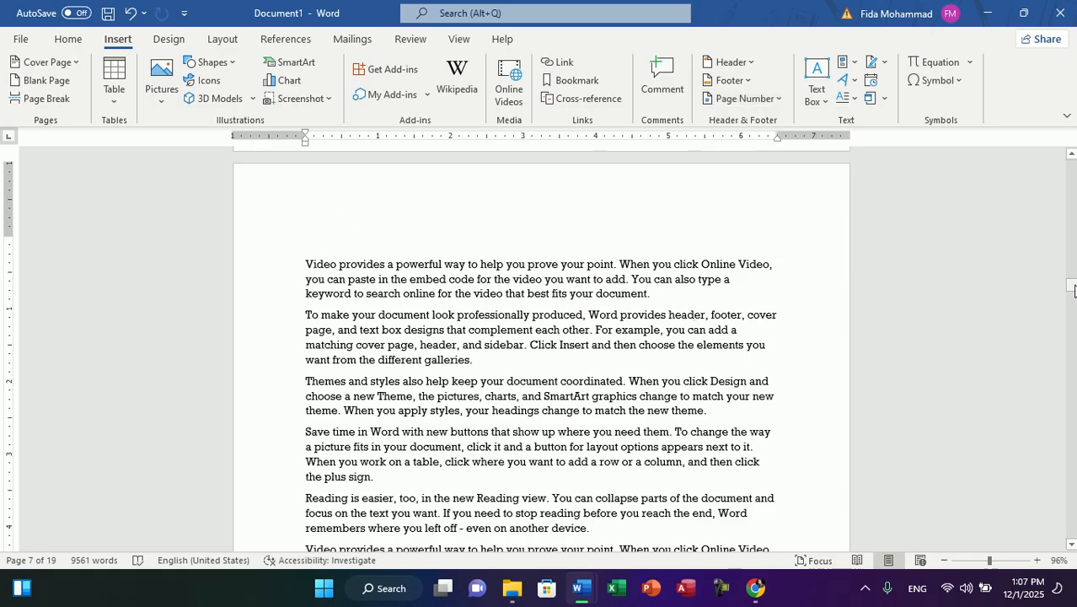
# Step: Remove the page numbers from the first section of Document1 and undo that removal
pyautogui.moveTo(1074, 291); pyautogui.dragTo(1074, 170)
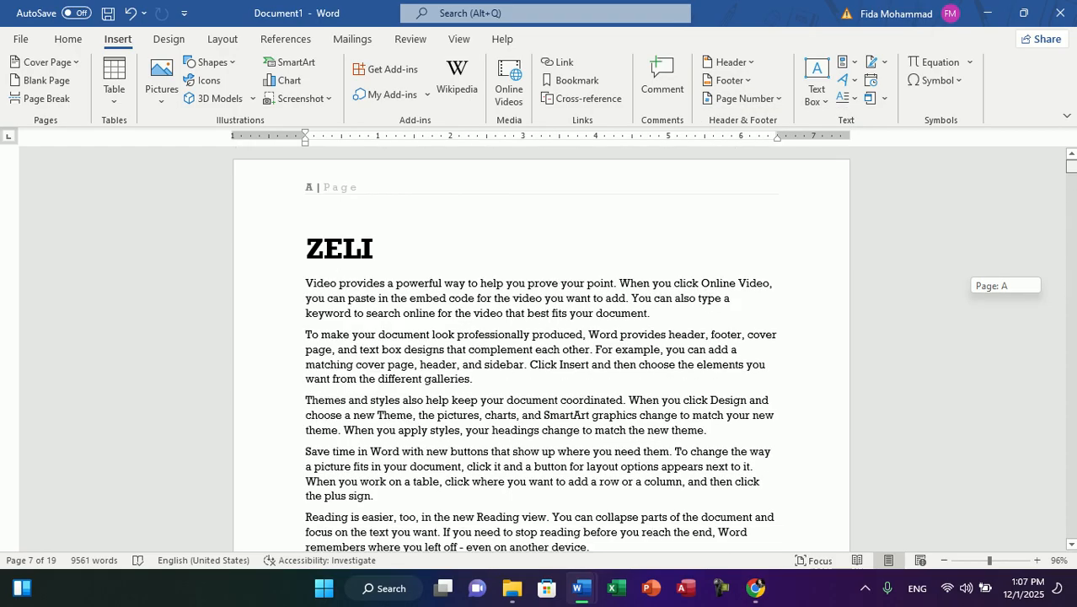
pyautogui.click(380, 194)
pyautogui.click(745, 99)
pyautogui.click(735, 226)
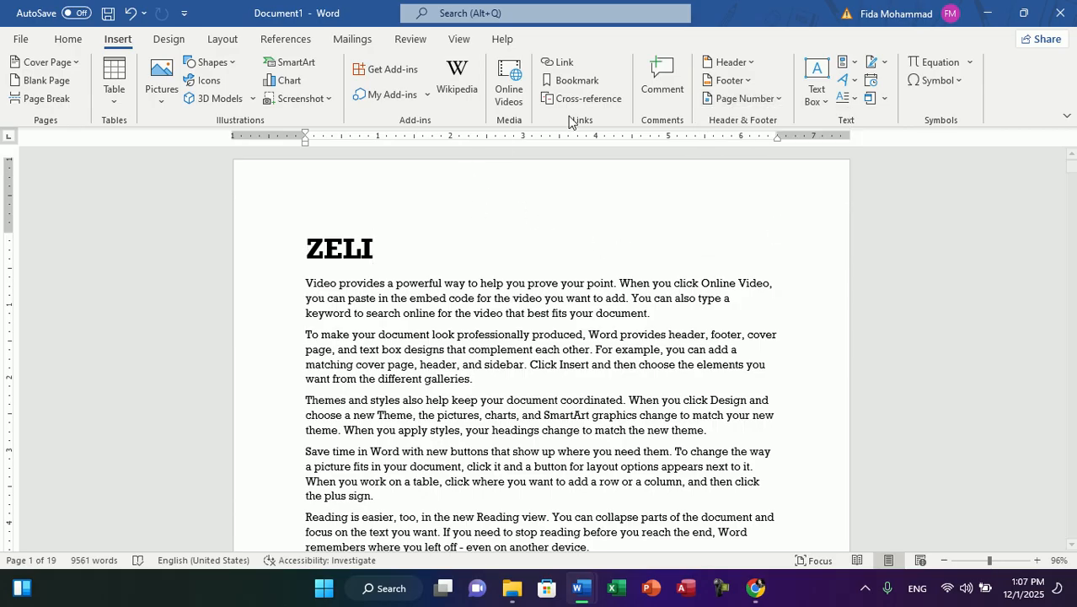
pyautogui.click(745, 99)
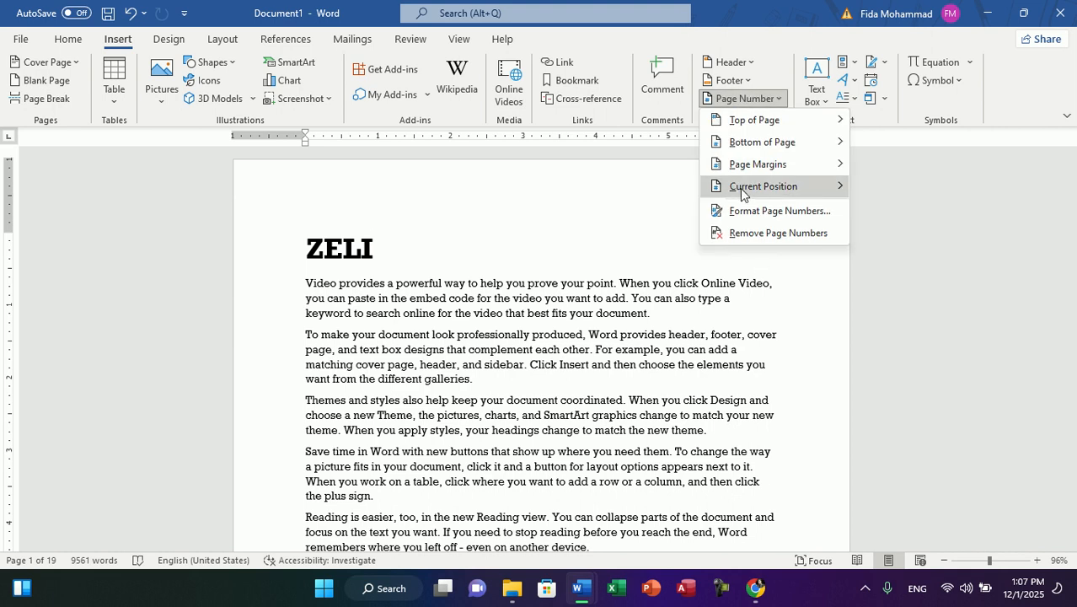
pyautogui.hotkey('ctrl', 'z')
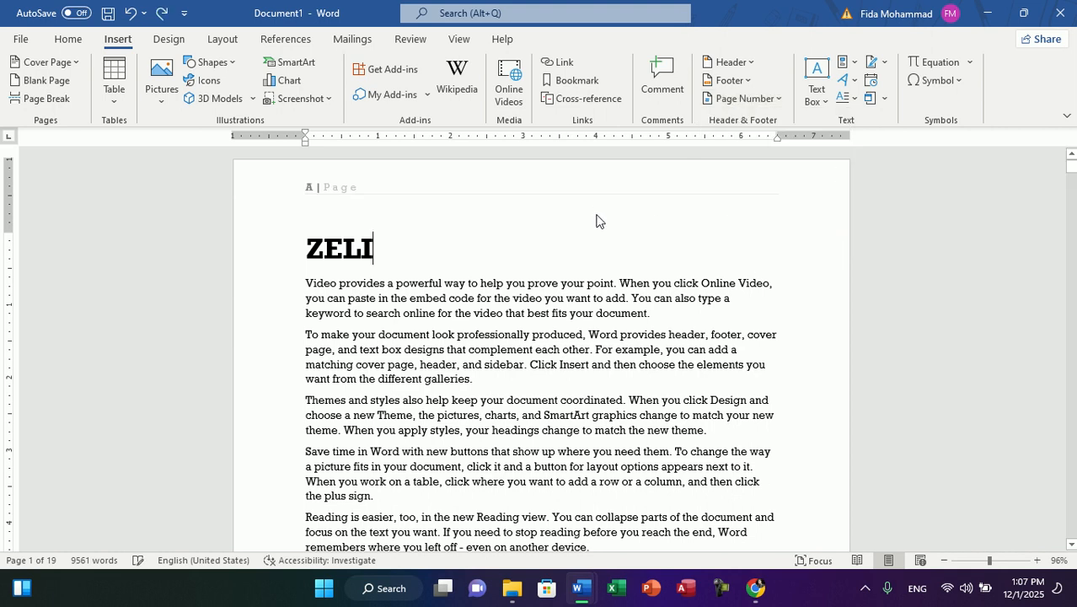
pyautogui.click(735, 83)
pyautogui.click(737, 87)
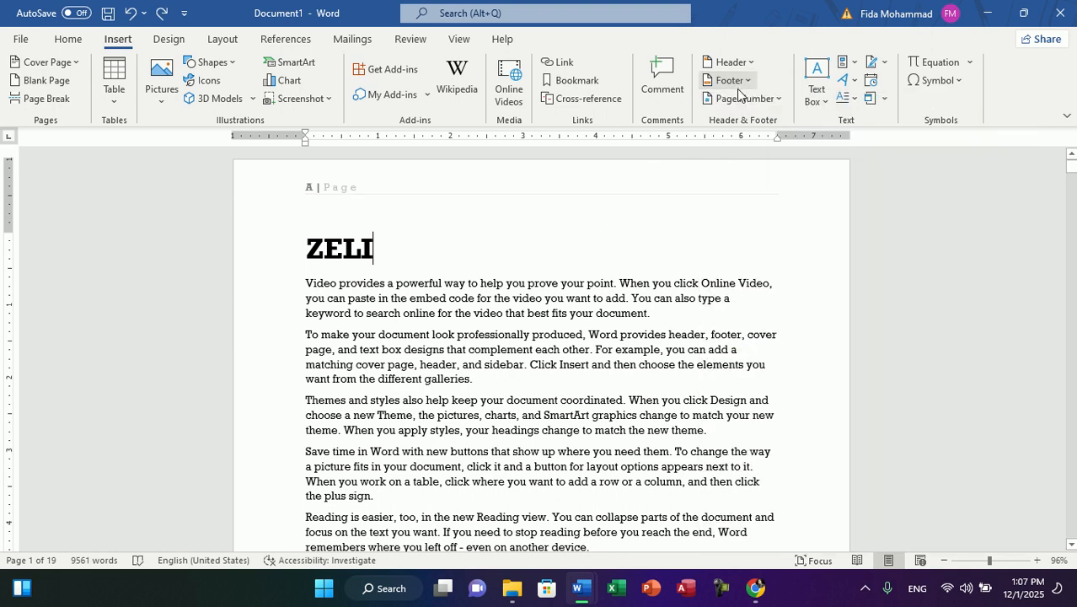
# Step: Set the first section's page number format to the Arabic letter sequence أ, ب, ت, ... and check the header numbering
pyautogui.click(741, 98)
pyautogui.click(774, 211)
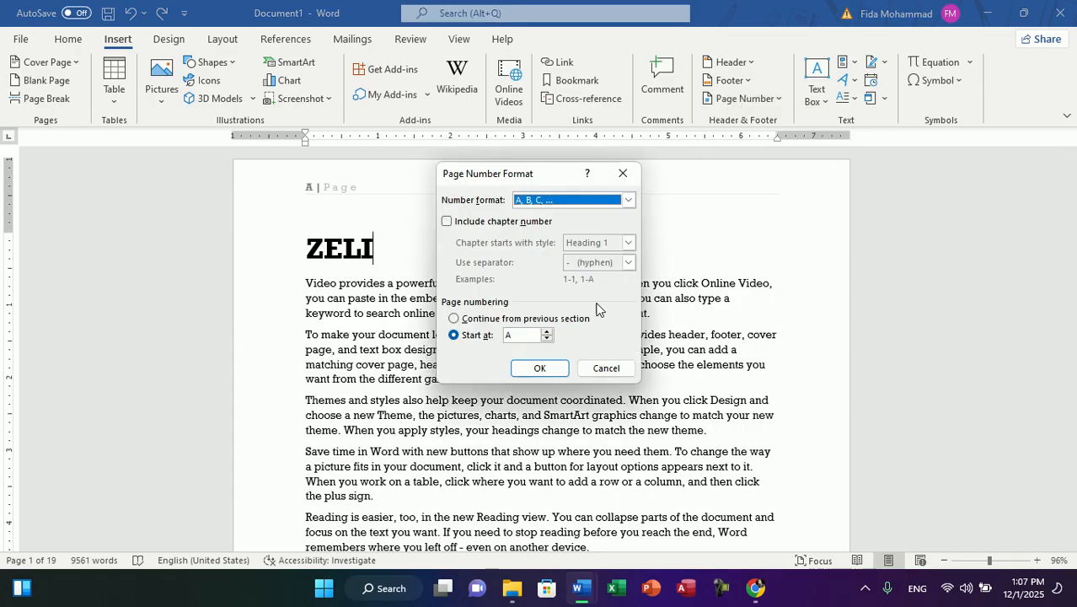
pyautogui.click(546, 201)
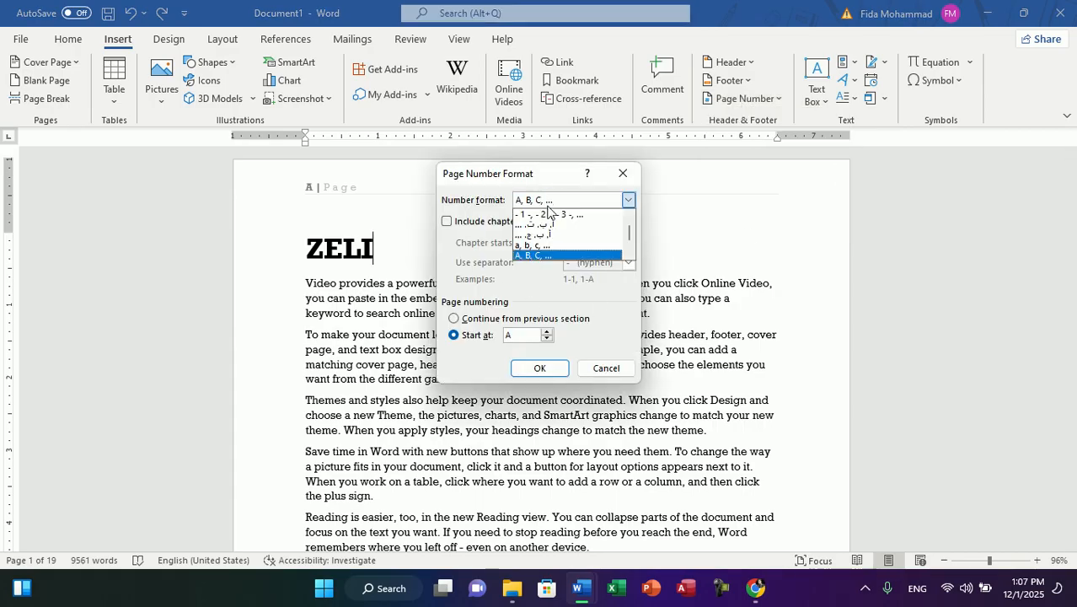
pyautogui.click(548, 235)
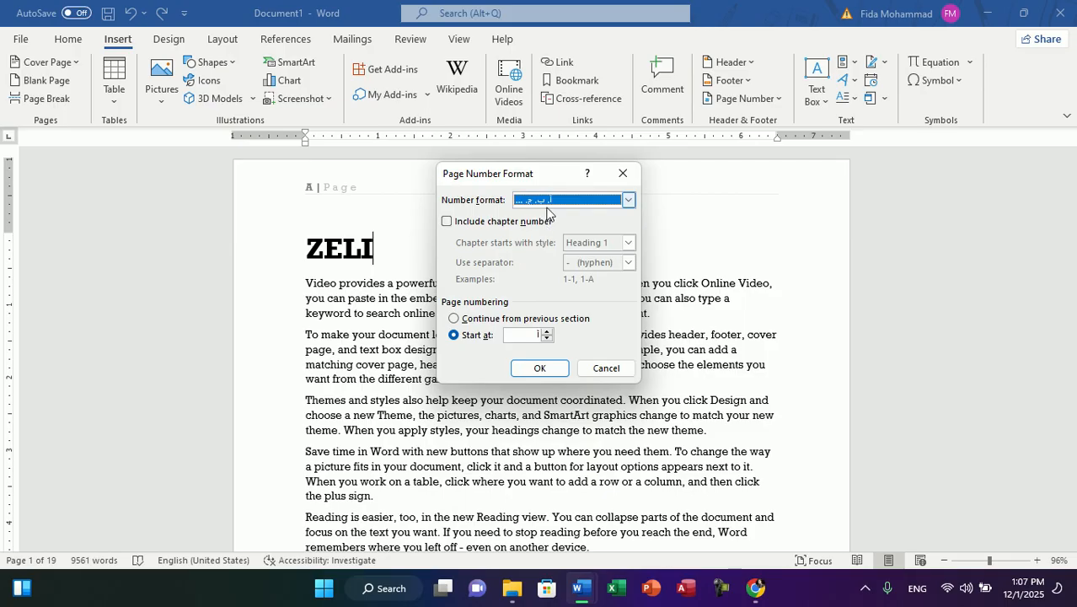
pyautogui.click(548, 203)
pyautogui.click(547, 225)
pyautogui.click(525, 337)
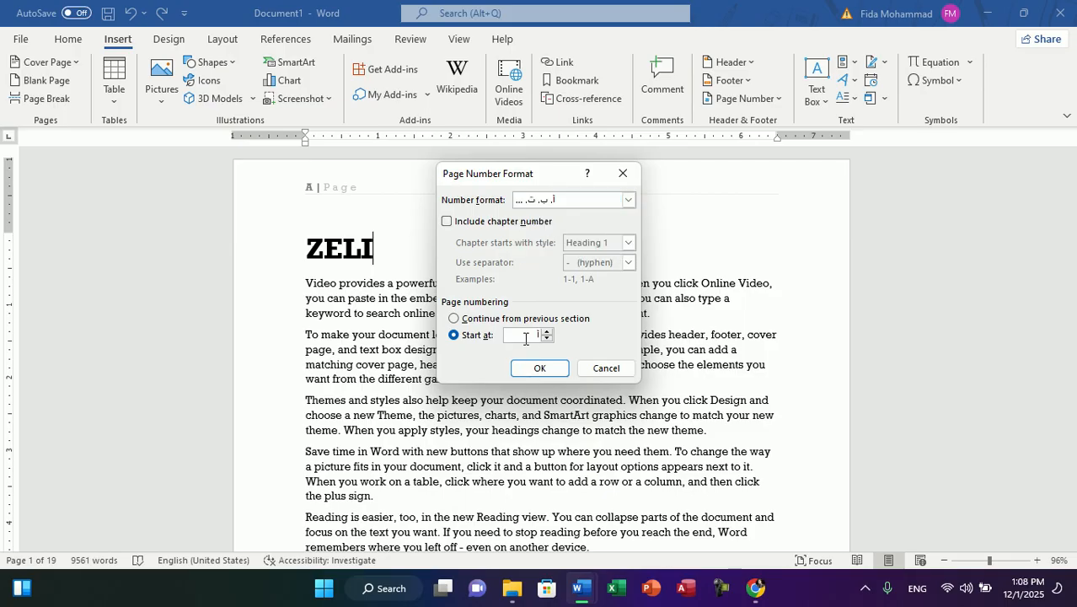
pyautogui.click(540, 368)
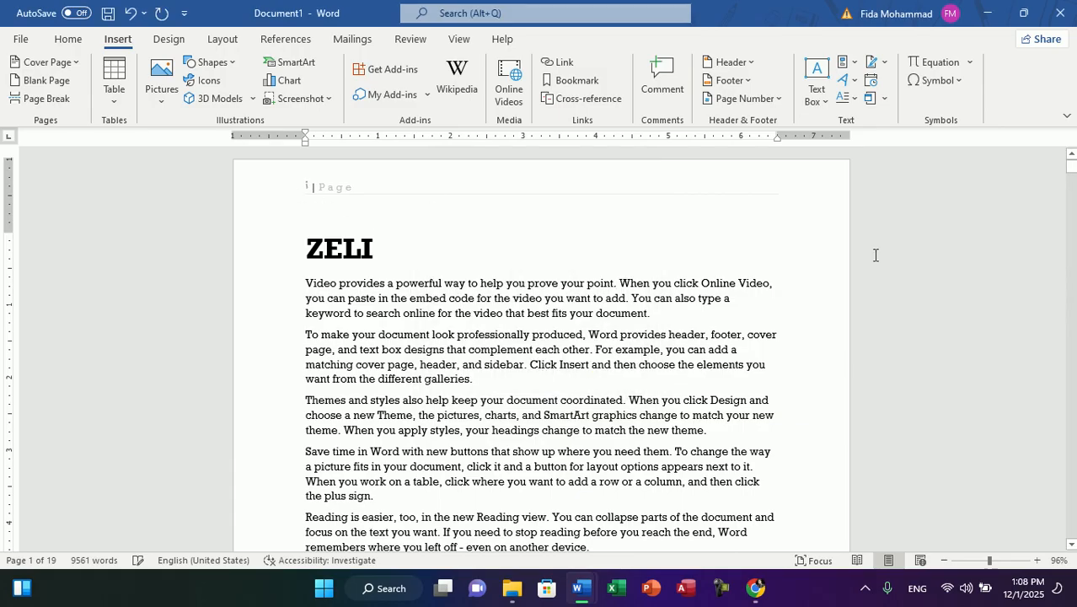
pyautogui.moveTo(1071, 172)
pyautogui.mouseDown()
pyautogui.moveTo(1072, 251)
pyautogui.moveTo(1072, 156)
pyautogui.mouseUp()
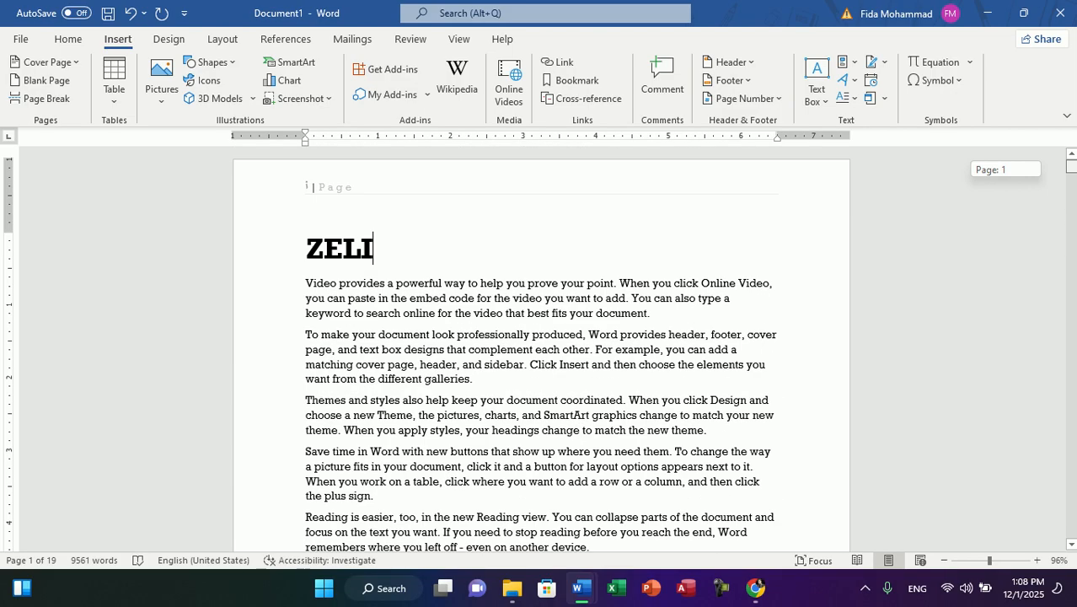
pyautogui.click(745, 99)
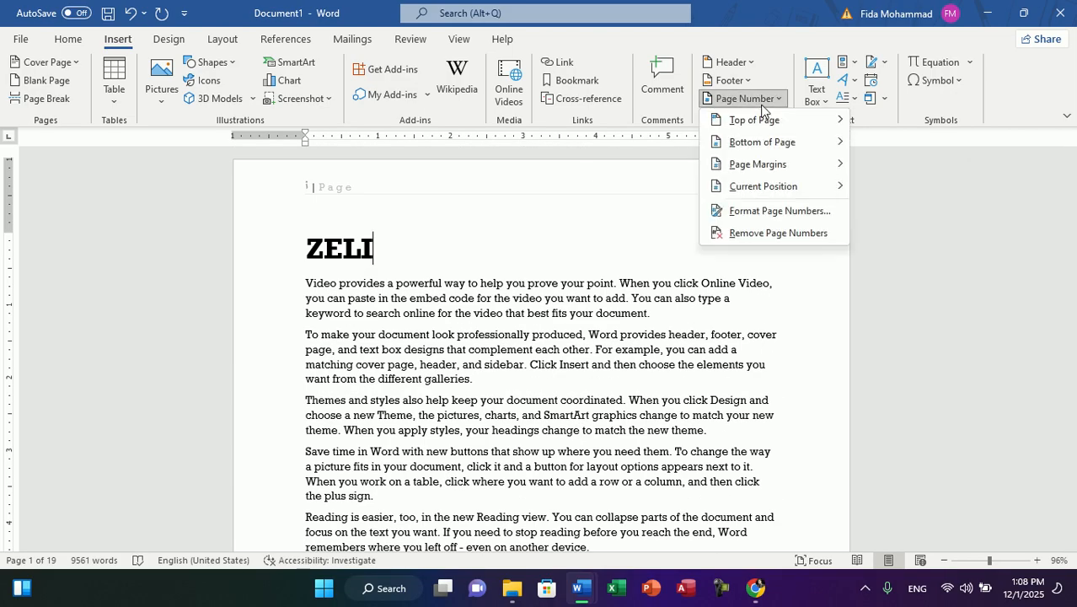
pyautogui.click(761, 106)
pyautogui.click(762, 106)
pyautogui.click(762, 105)
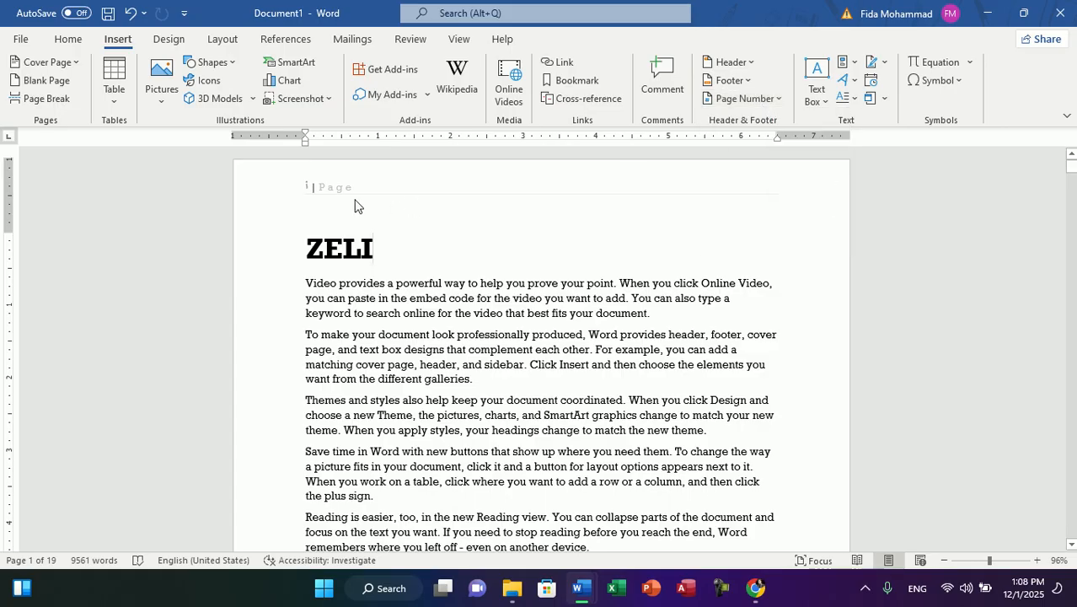
pyautogui.press('Left')
pyautogui.press('Left')
pyautogui.press('Left')
pyautogui.scroll(-10, 343, 368)
pyautogui.scroll(4, 343, 369)
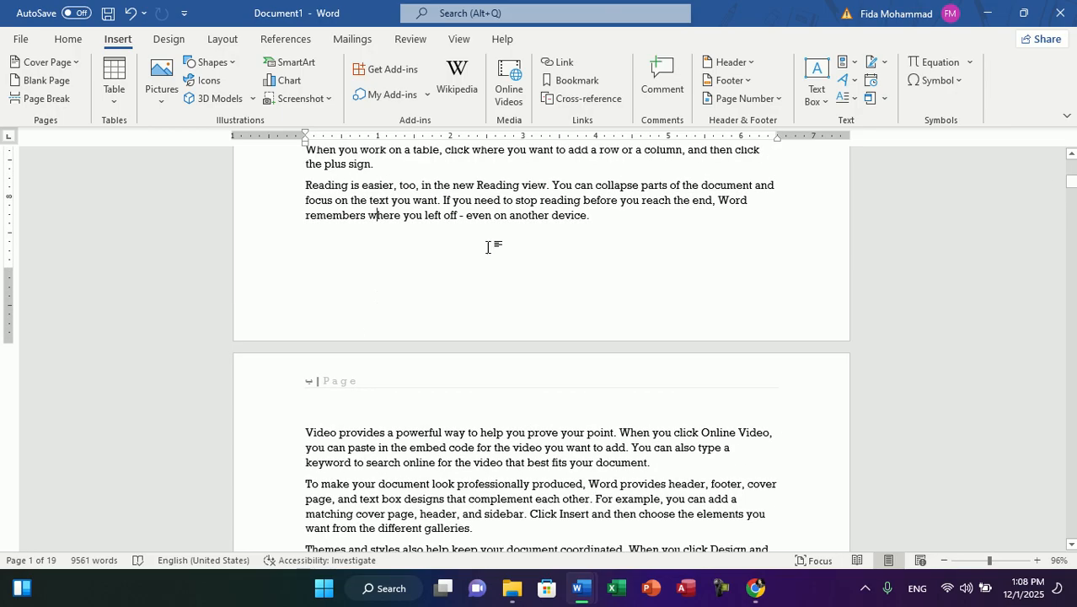
# Step: Insert the Bold Numbers 2 style of Page X of Y numbering at the bottom of the page
pyautogui.click(756, 99)
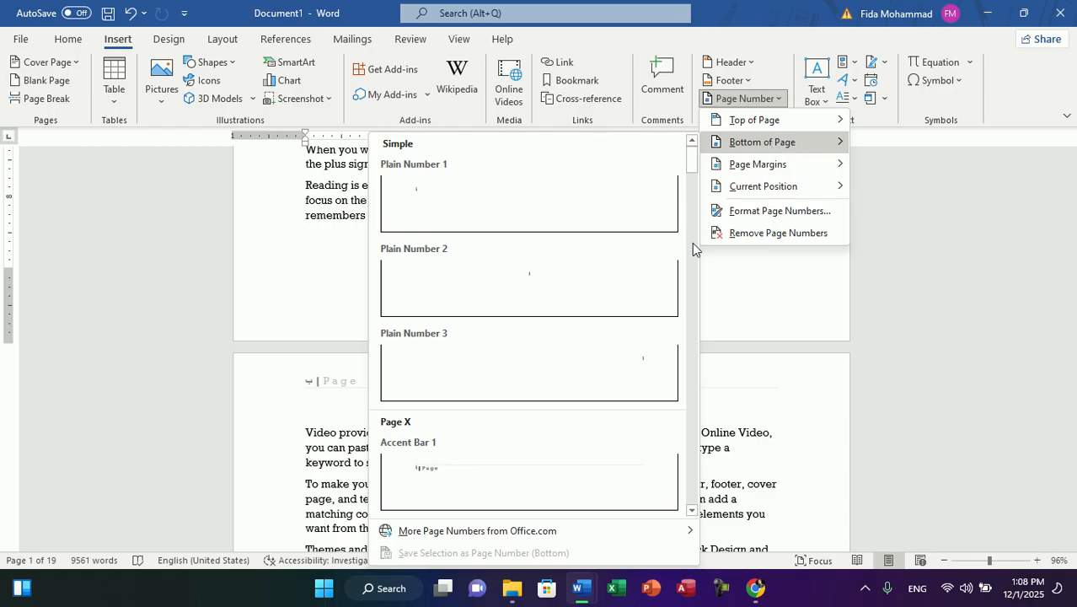
pyautogui.moveTo(695, 169); pyautogui.dragTo(697, 225)
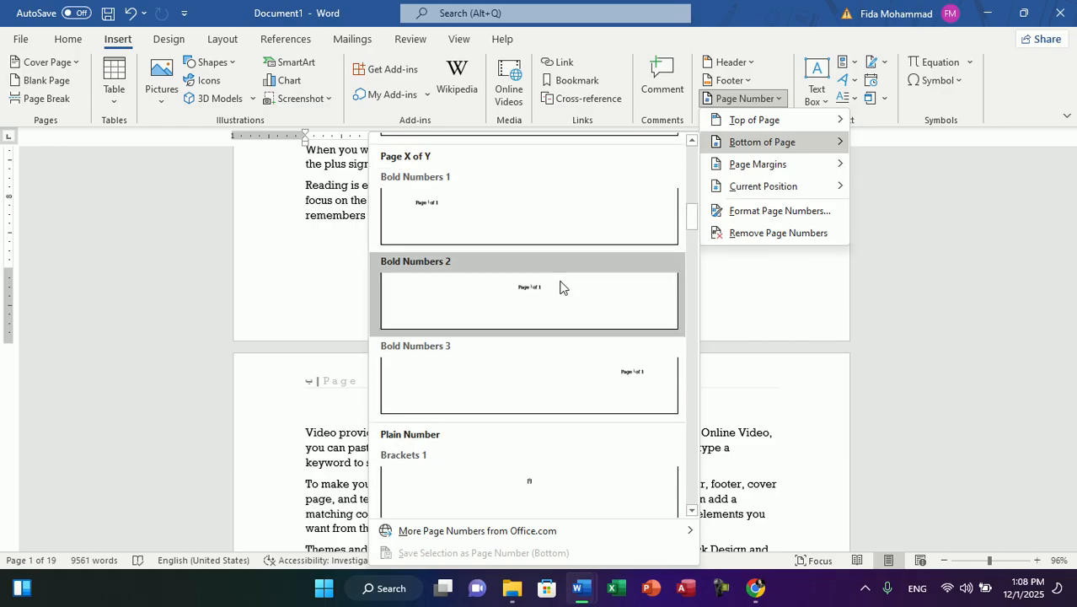
pyautogui.click(511, 300)
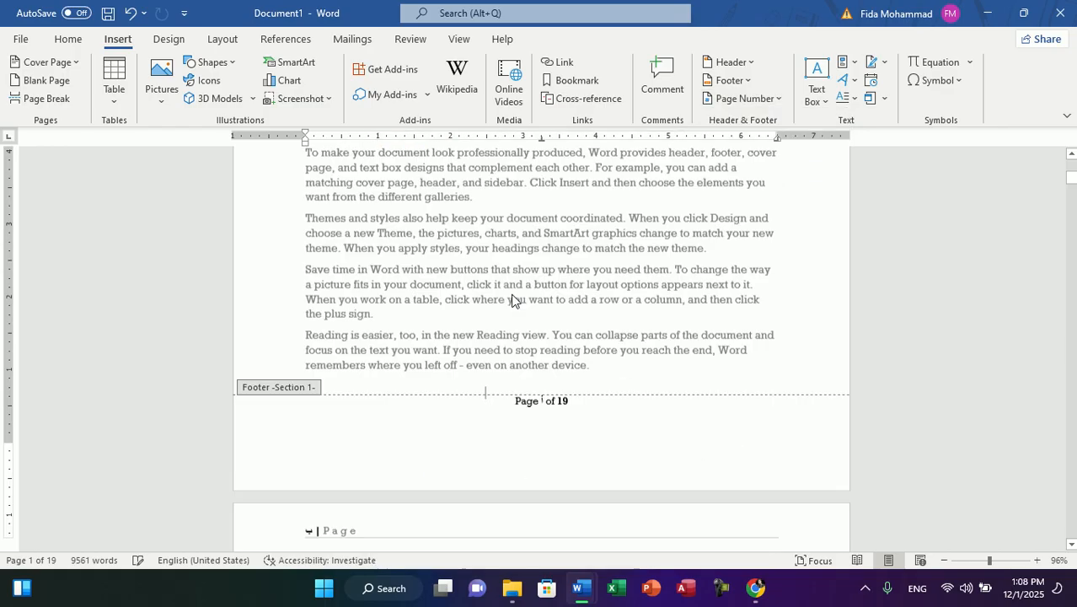
# Step: Set the page number format of the section 1 footer to 1, 2, 3, ...
pyautogui.doubleClick(565, 451)
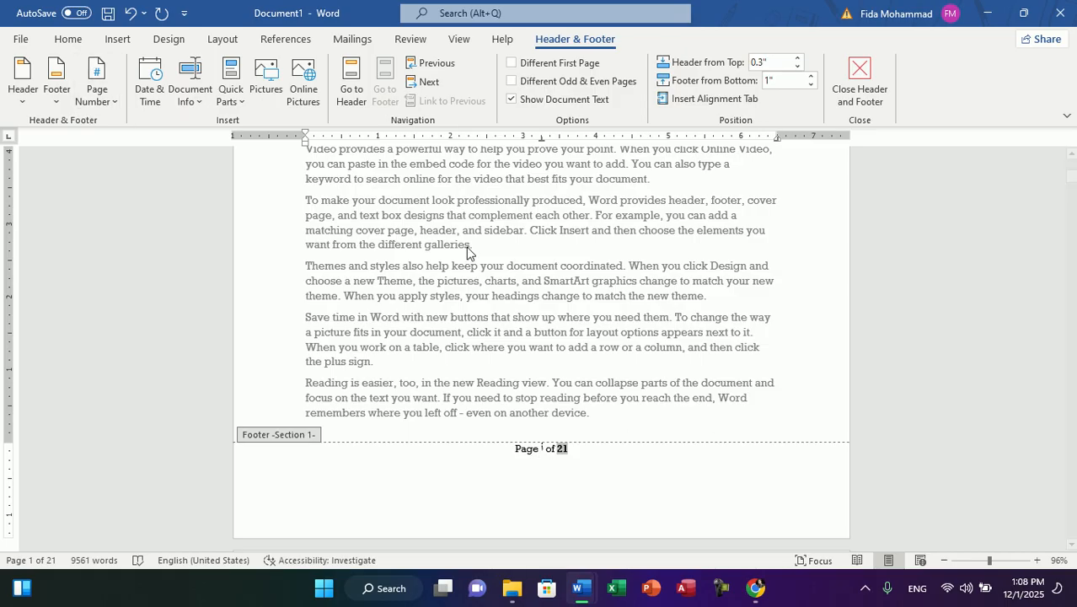
pyautogui.click(96, 91)
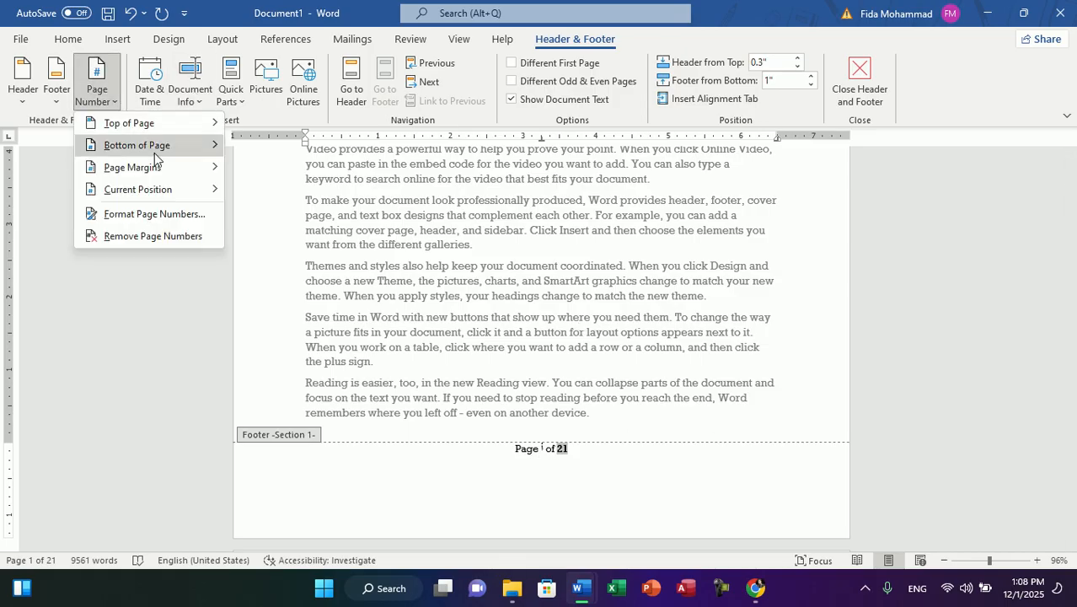
pyautogui.click(157, 216)
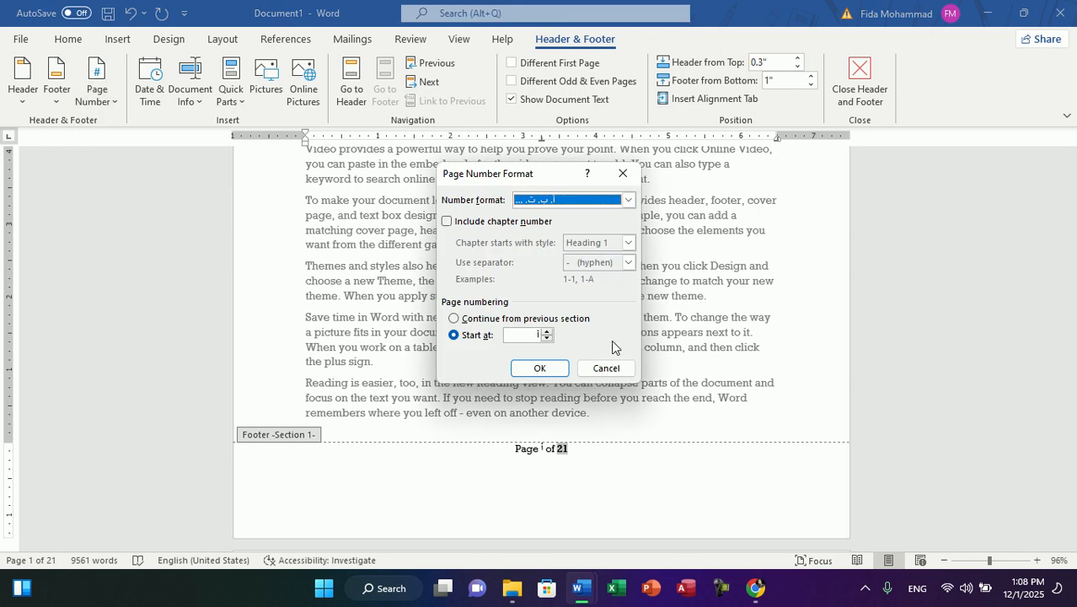
pyautogui.click(628, 199)
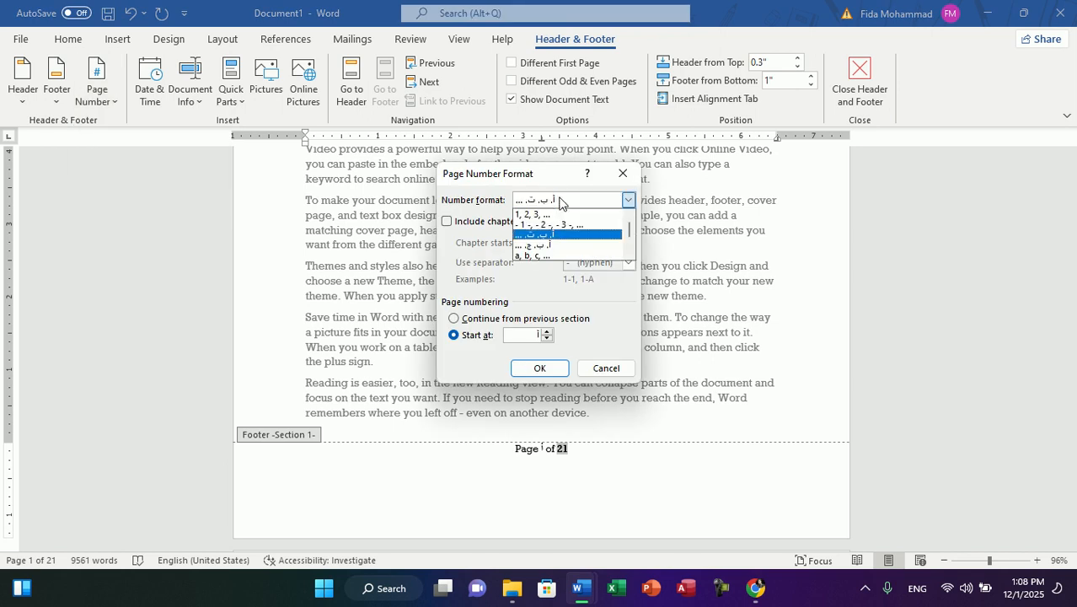
pyautogui.click(540, 216)
pyautogui.click(541, 367)
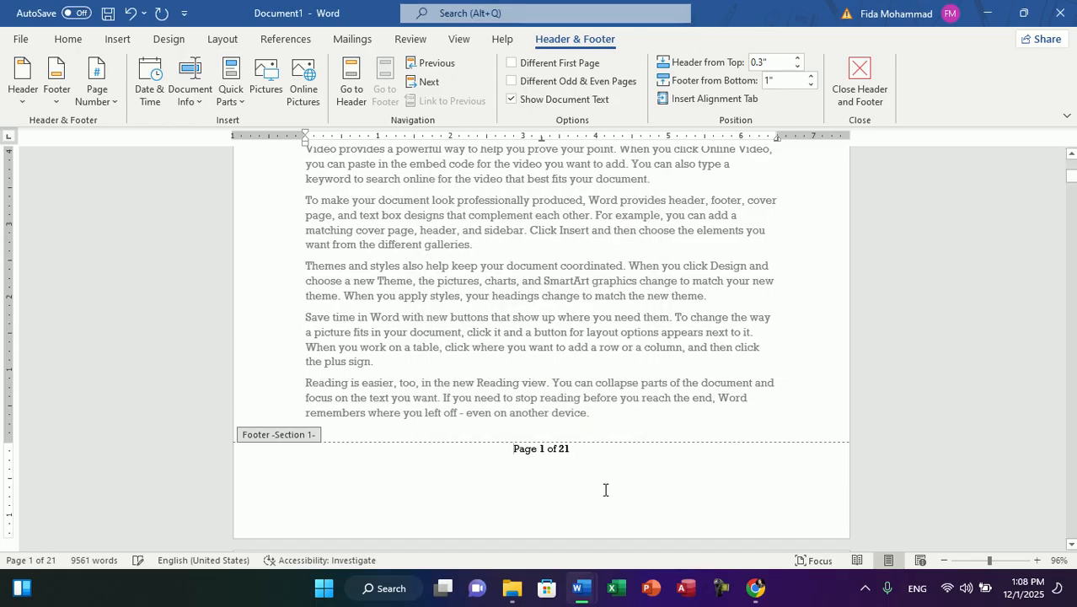
# Step: Shorten the section 1 footer numbering to only the page word and number by deleting the "of" part and page total
pyautogui.press('BackSpace')
pyautogui.press('BackSpace')
pyautogui.press('BackSpace')
pyautogui.press('BackSpace')
pyautogui.press('BackSpace')
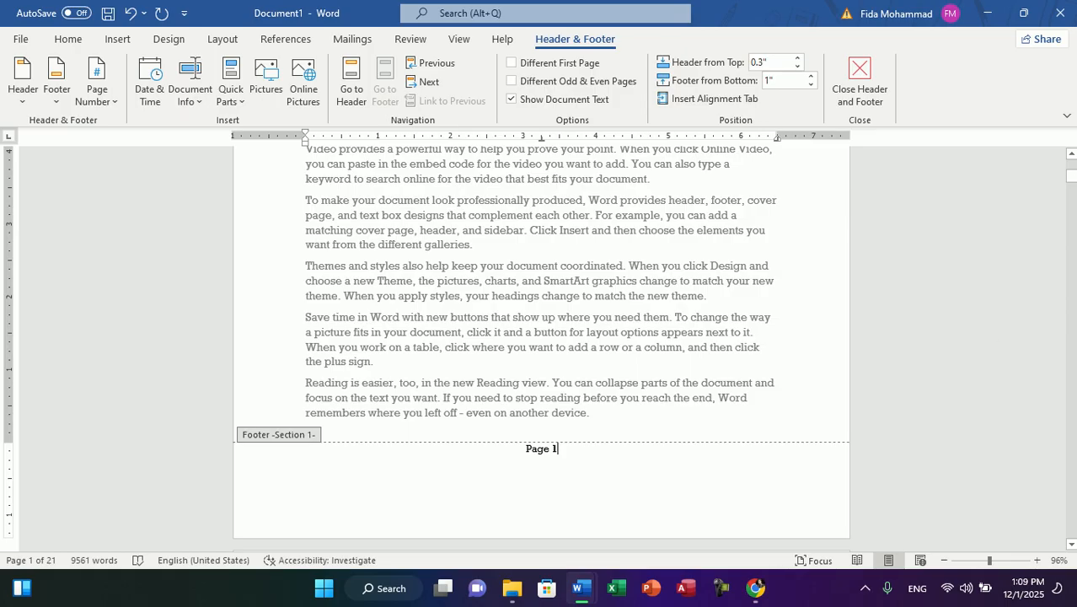
# Step: Browse the page number galleries and insert the Mosaic 2 style at the bottom of the page
pyautogui.moveTo(1073, 177)
pyautogui.mouseDown()
pyautogui.moveTo(1071, 224)
pyautogui.moveTo(1071, 166)
pyautogui.mouseUp()
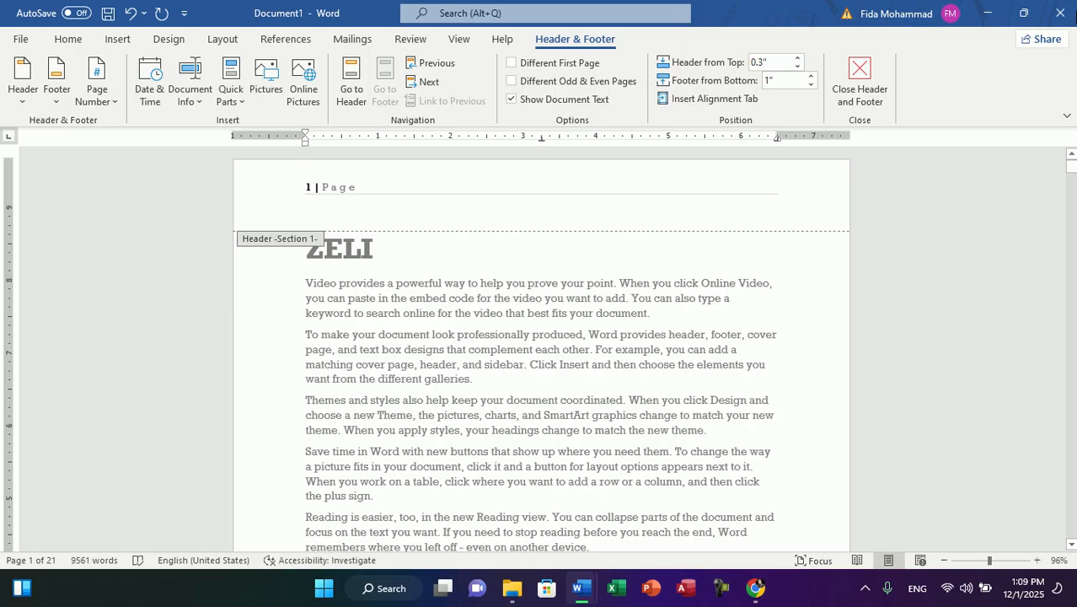
pyautogui.click(117, 39)
pyautogui.click(776, 100)
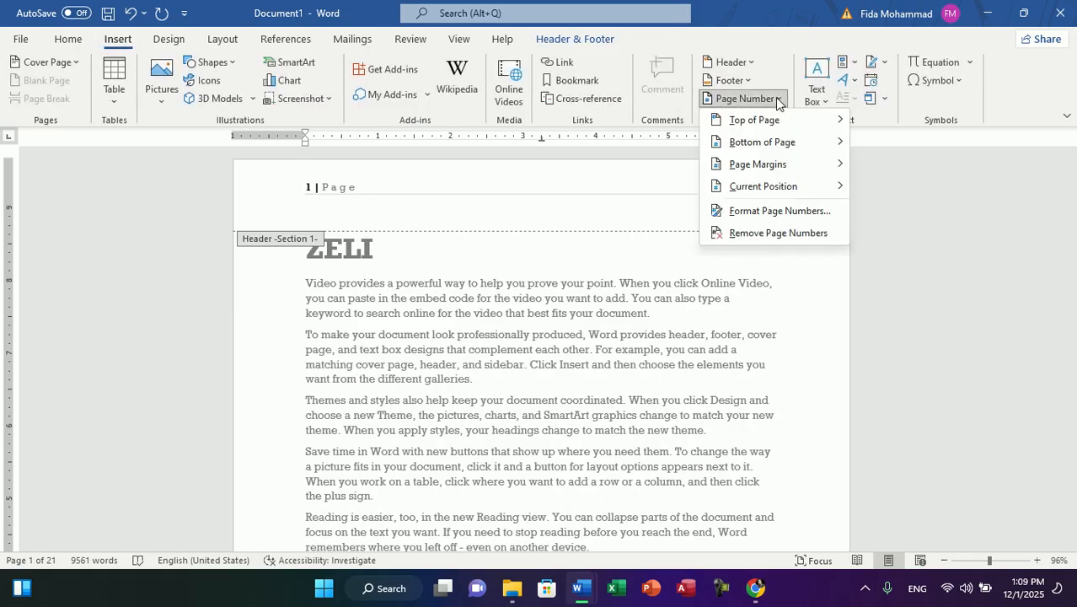
pyautogui.moveTo(754, 126)
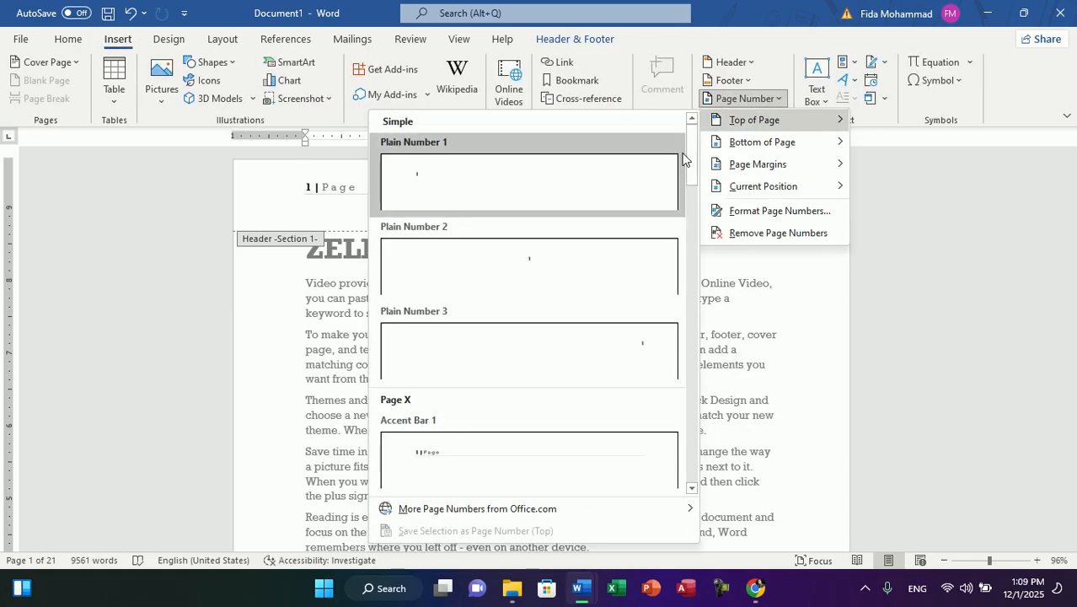
pyautogui.scroll(-3, 688, 152)
pyautogui.moveTo(702, 225); pyautogui.dragTo(690, 450)
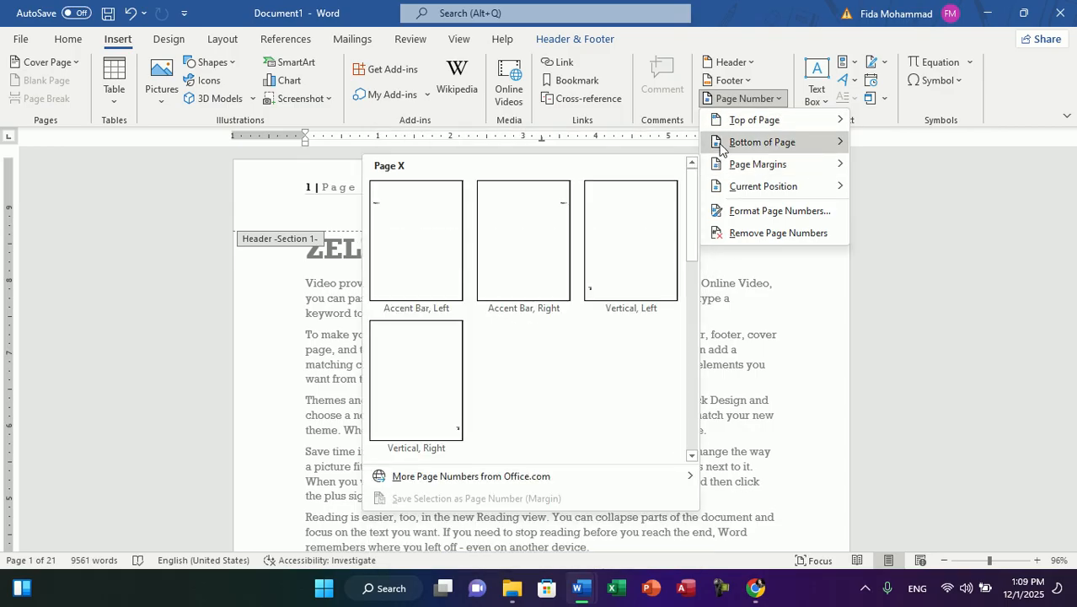
pyautogui.moveTo(719, 148)
pyautogui.moveTo(692, 163); pyautogui.dragTo(692, 413)
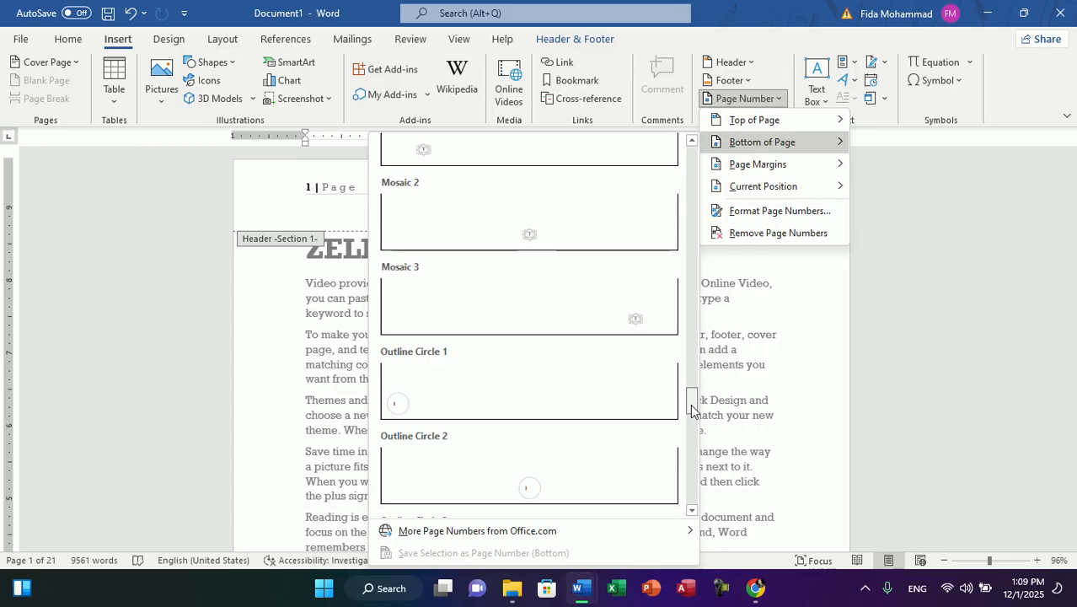
pyautogui.click(507, 249)
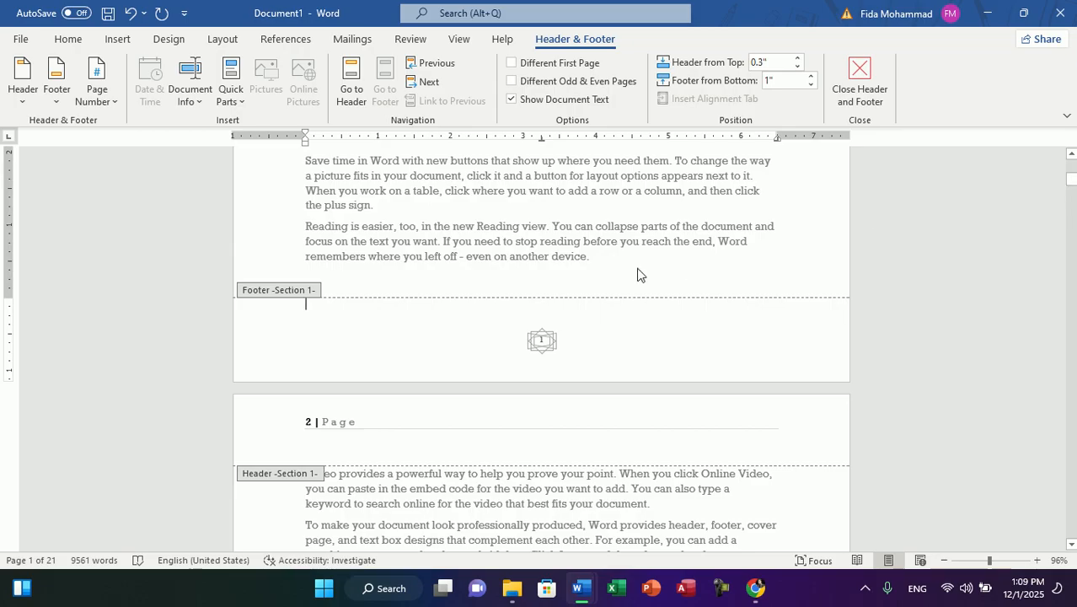
pyautogui.moveTo(1074, 186)
pyautogui.mouseDown()
pyautogui.moveTo(1073, 220)
pyautogui.moveTo(1073, 191)
pyautogui.mouseUp()
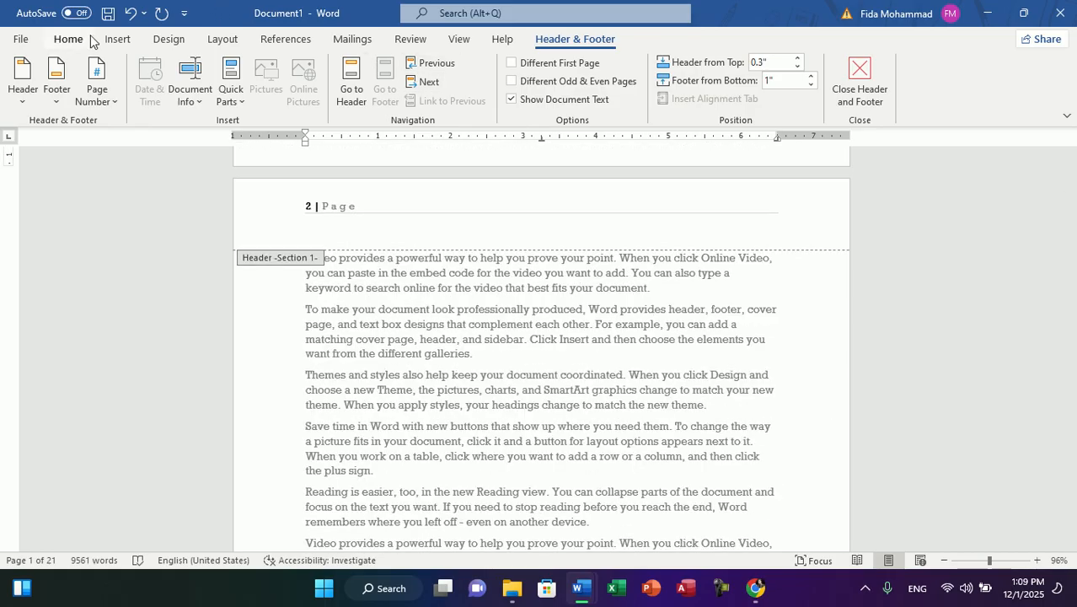
# Step: Create a new blank document and show its whole page in Print Layout at 40% zoom
pyautogui.click(118, 39)
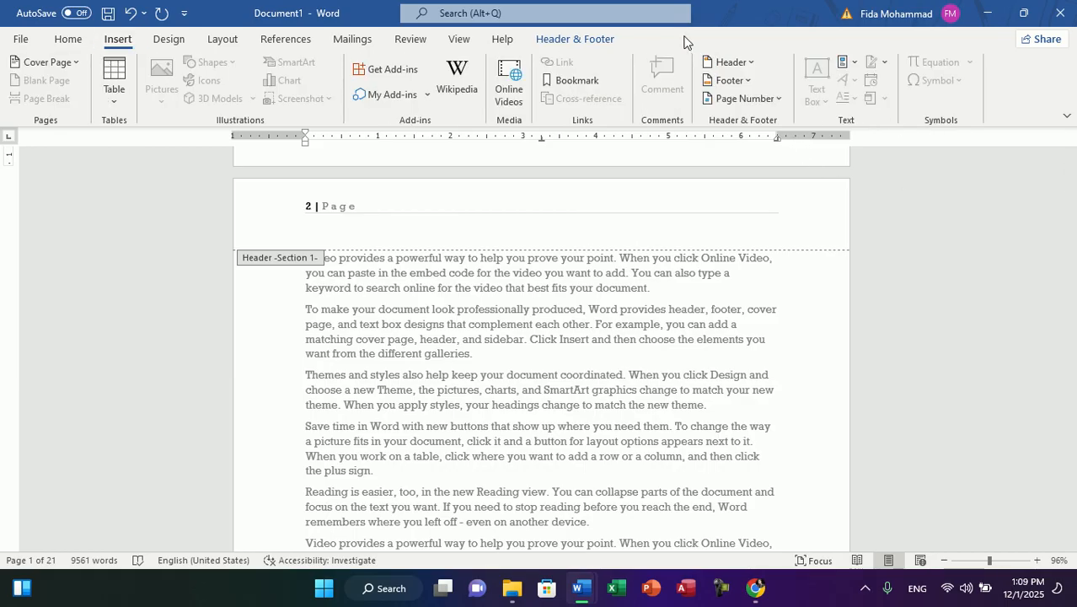
pyautogui.hotkey('ctrl', 'n')
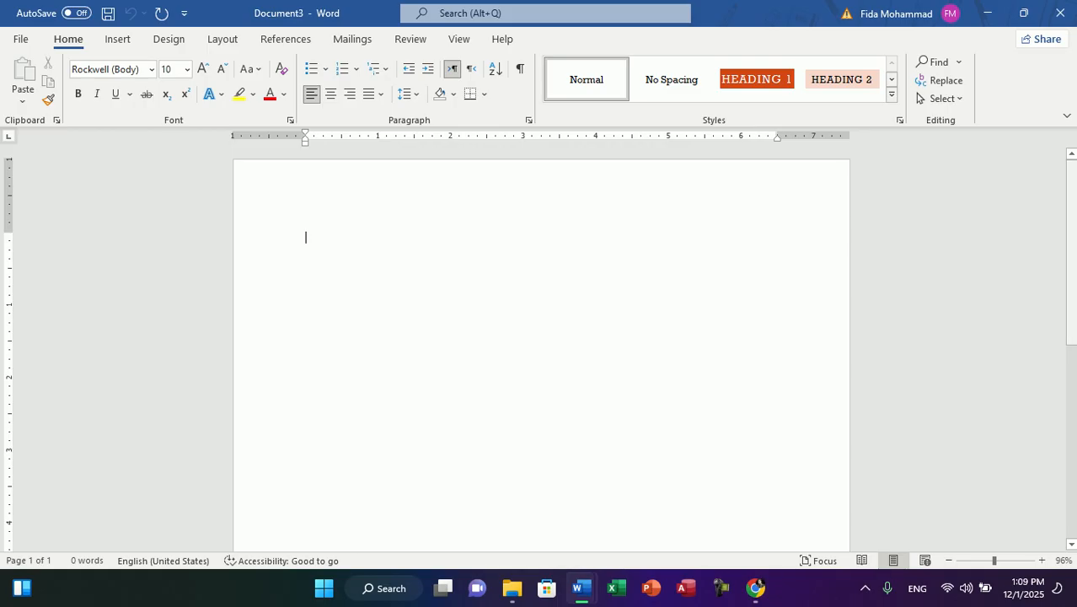
pyautogui.moveTo(1071, 243)
pyautogui.mouseDown()
pyautogui.moveTo(1071, 390)
pyautogui.moveTo(1071, 243)
pyautogui.mouseUp()
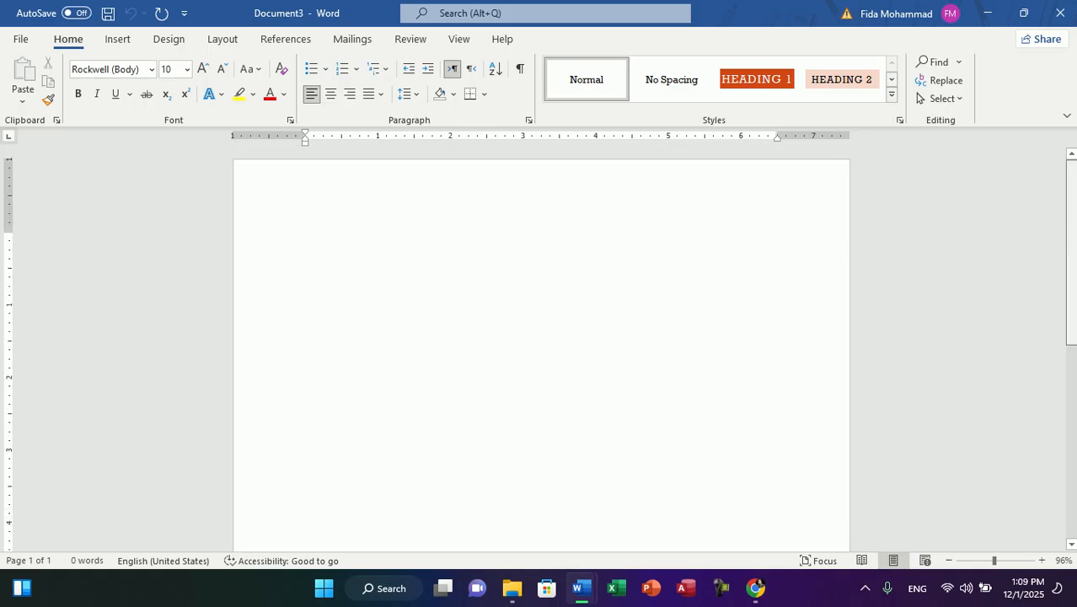
pyautogui.click(935, 558)
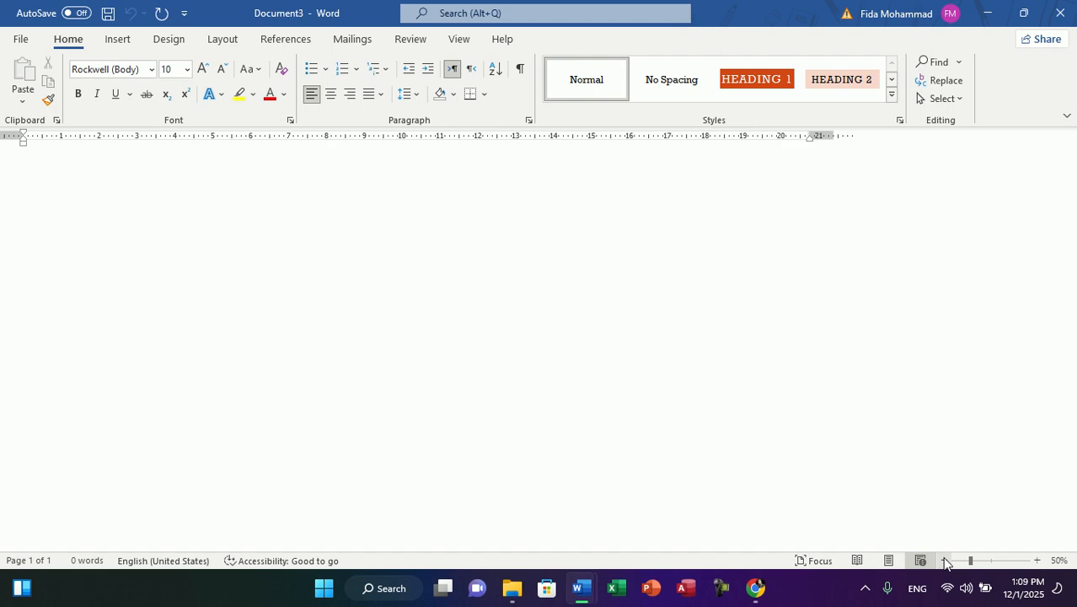
pyautogui.click(888, 560)
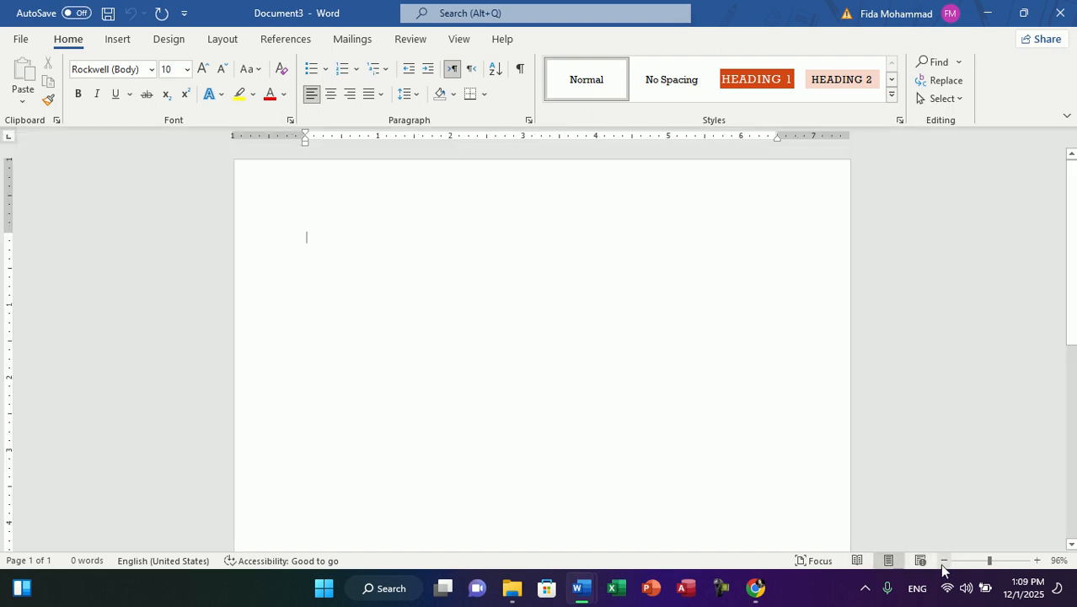
pyautogui.click(943, 561)
pyautogui.click(943, 561)
pyautogui.click(943, 562)
pyautogui.click(943, 562)
pyautogui.click(943, 562)
pyautogui.click(942, 561)
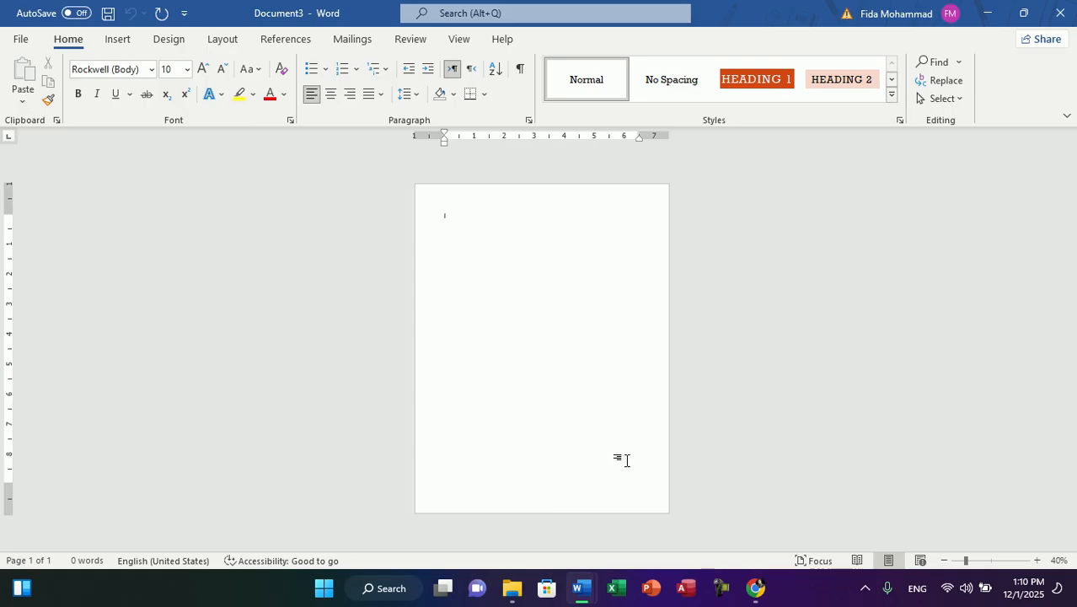
# Step: Insert the built-in Slice Sidebar (Dark) text box into the blank document
pyautogui.click(112, 47)
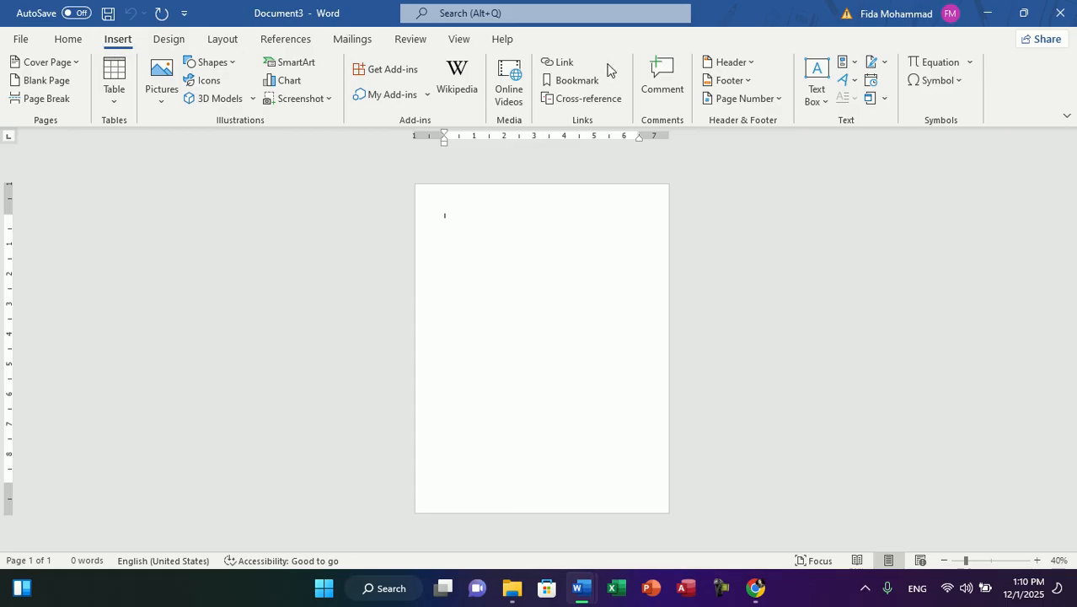
pyautogui.click(814, 91)
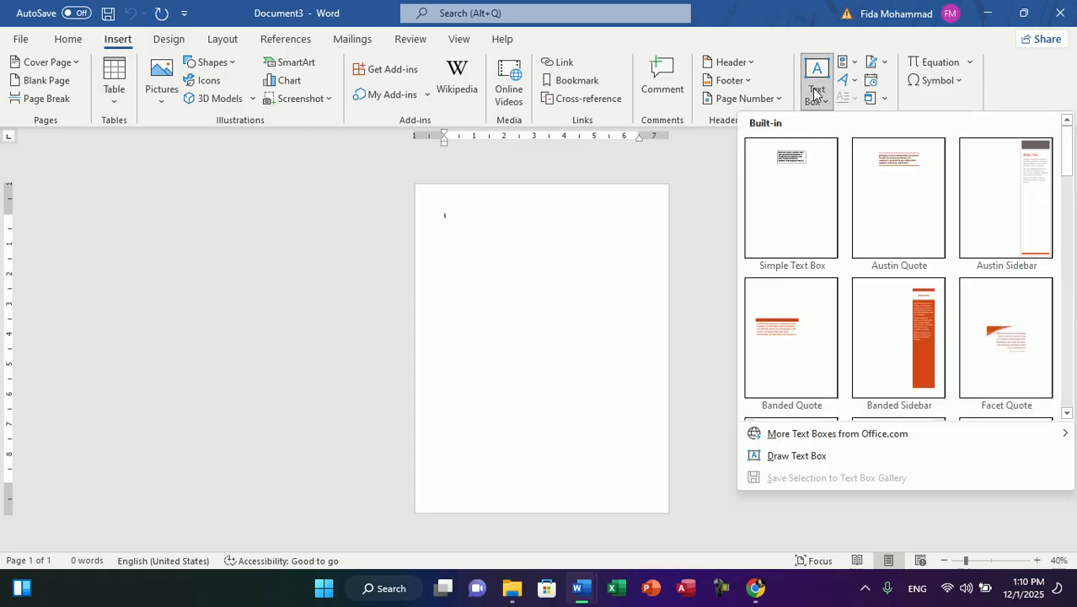
pyautogui.moveTo(1072, 173); pyautogui.dragTo(1072, 361)
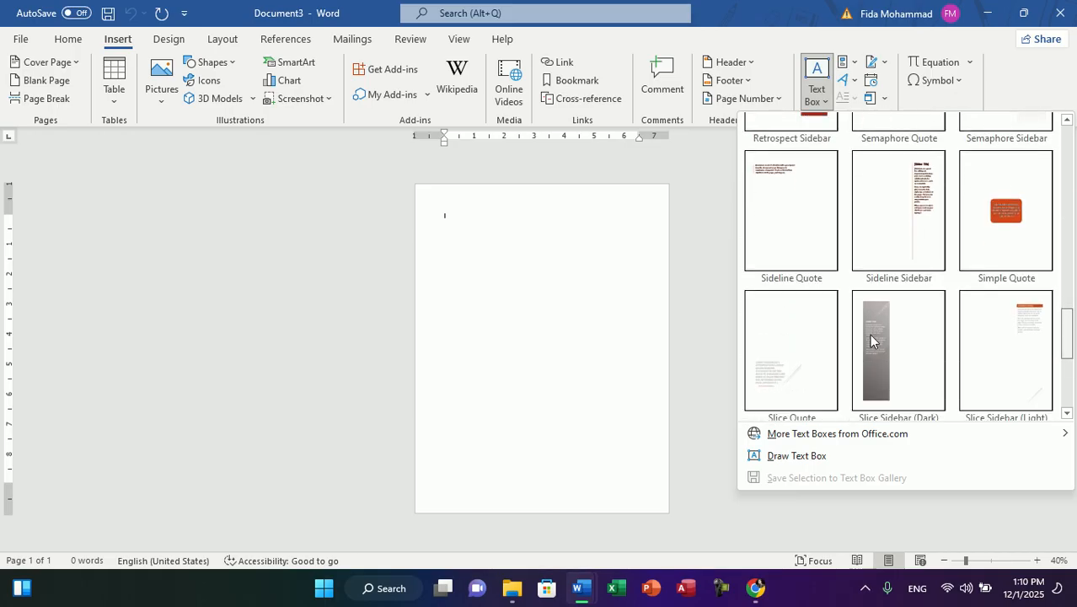
pyautogui.click(870, 340)
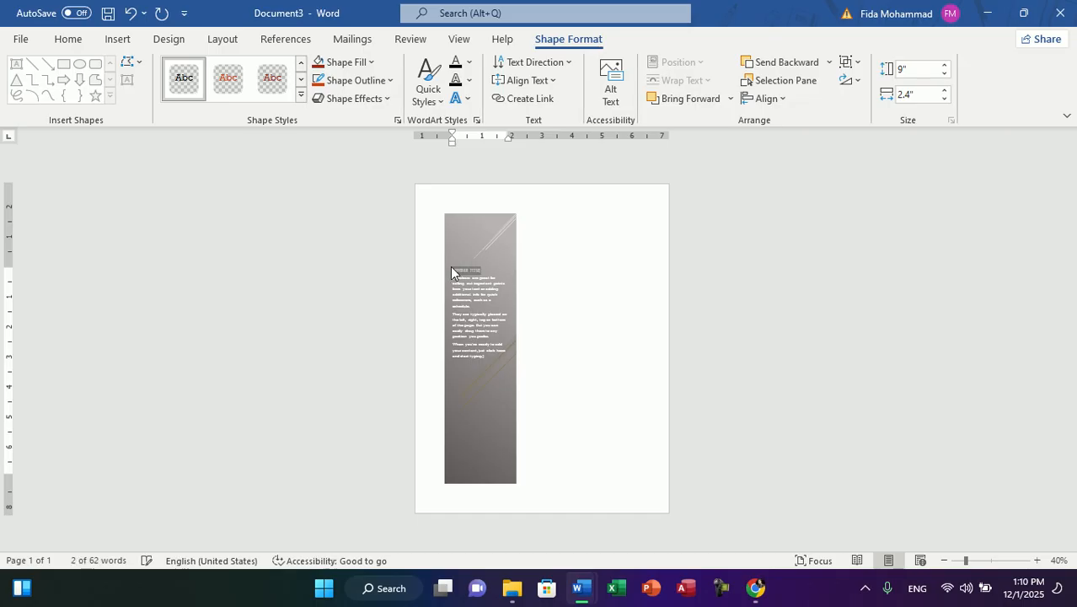
# Step: Replace the dark sidebar's placeholder title with a short title and its body with generated sample paragraphs
pyautogui.click(467, 280)
pyautogui.click(466, 270)
pyautogui.press('Delete')
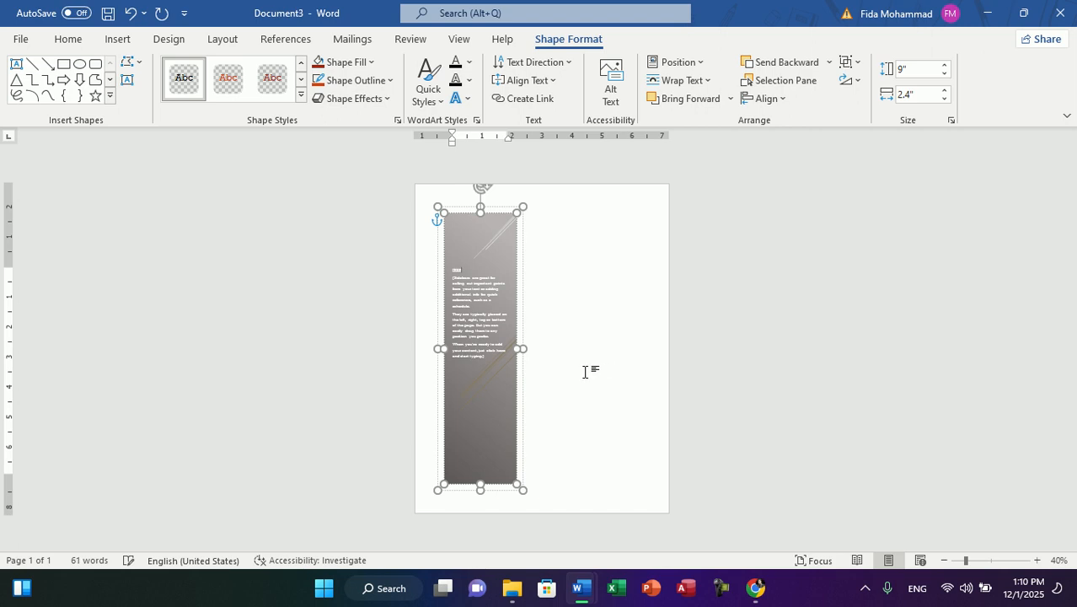
pyautogui.click(493, 315)
pyautogui.press('Delete')
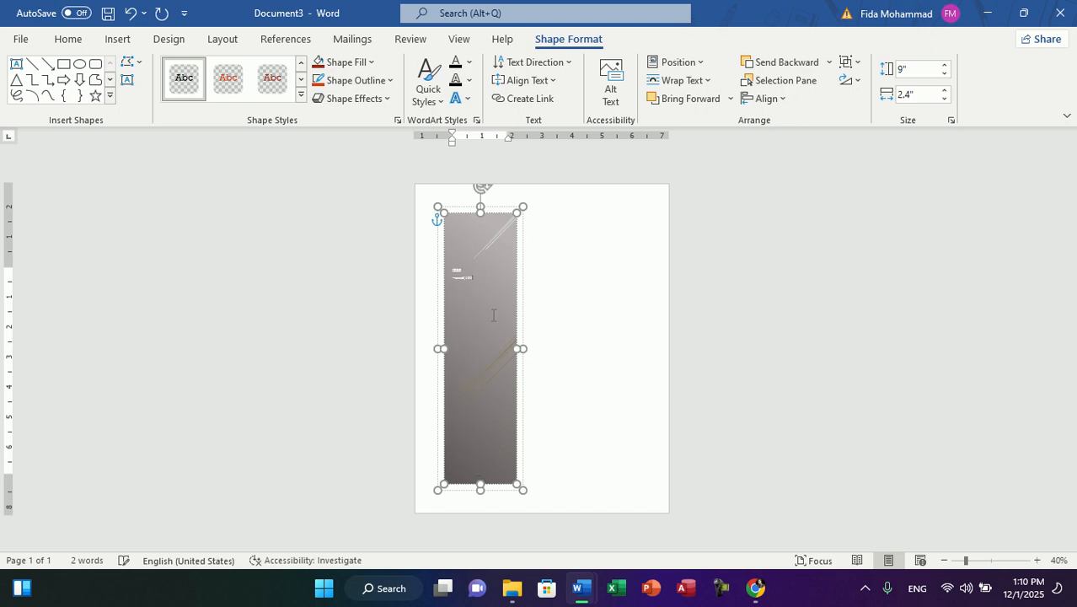
pyautogui.press('Return')
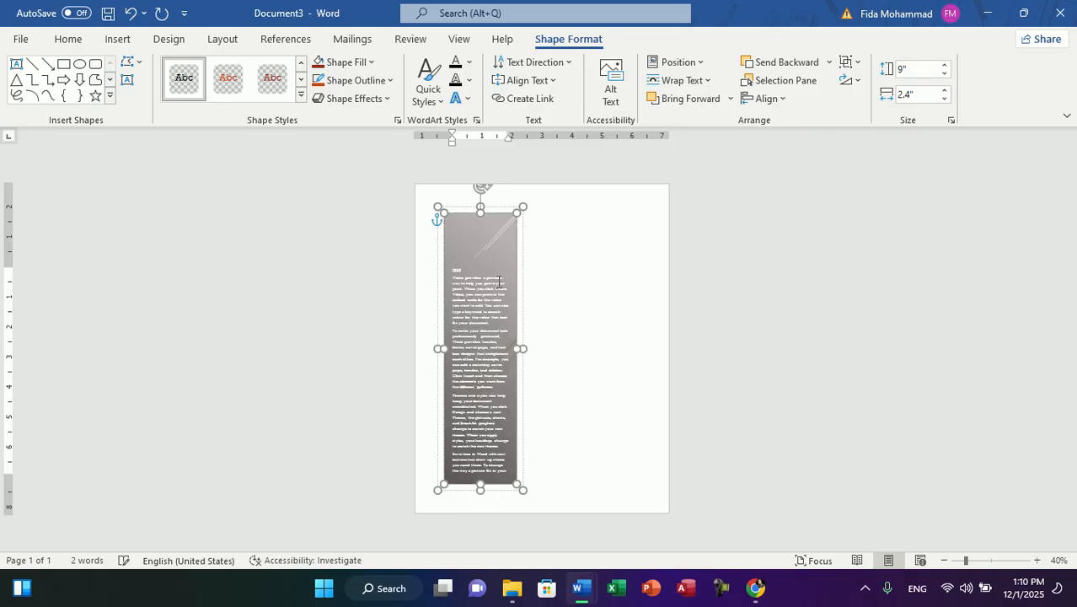
# Step: Insert the built-in Austin Sidebar text box on the same page, with the insertion point outside the dark sidebar
pyautogui.click(118, 41)
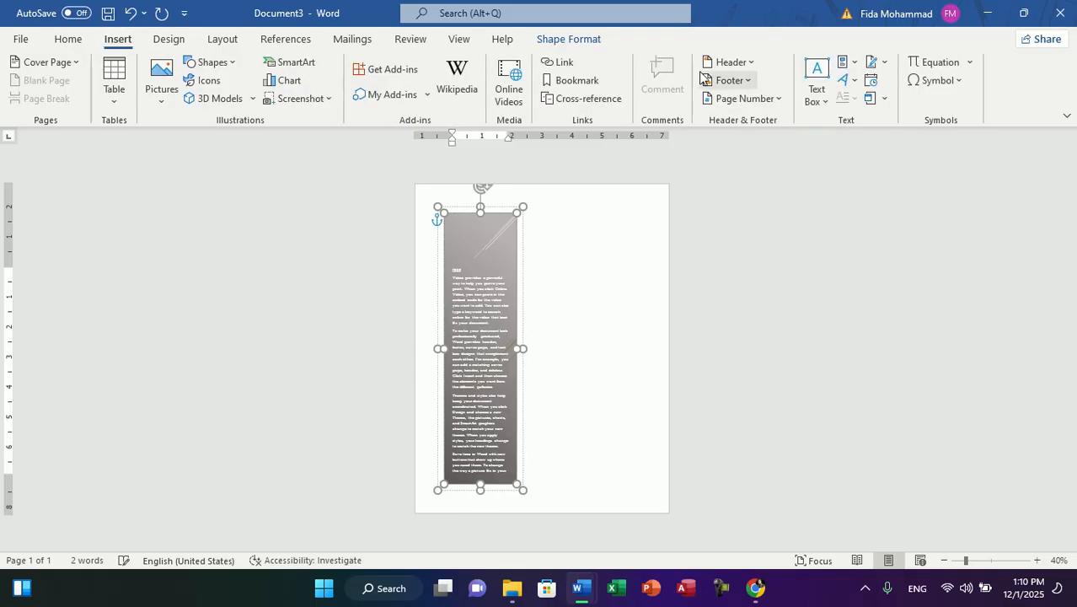
pyautogui.click(816, 94)
pyautogui.click(525, 330)
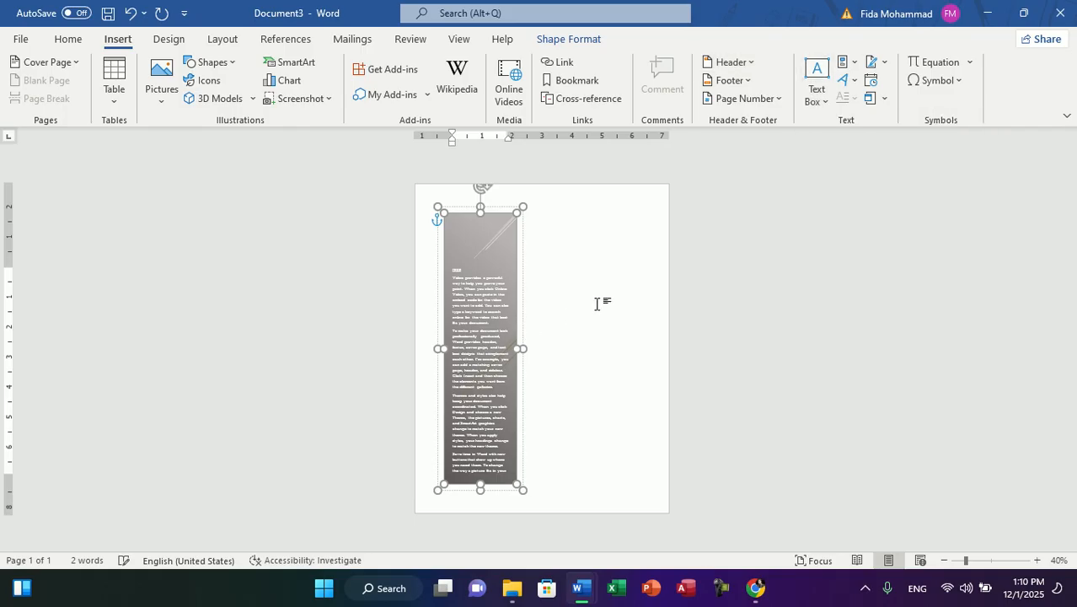
pyautogui.click(597, 304)
pyautogui.click(810, 99)
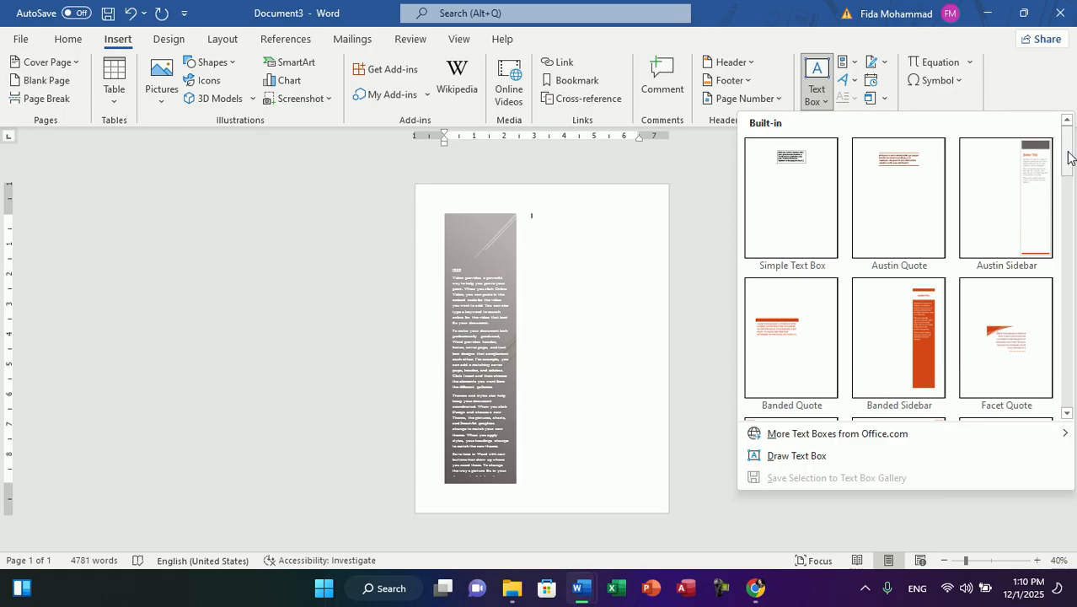
pyautogui.click(1015, 176)
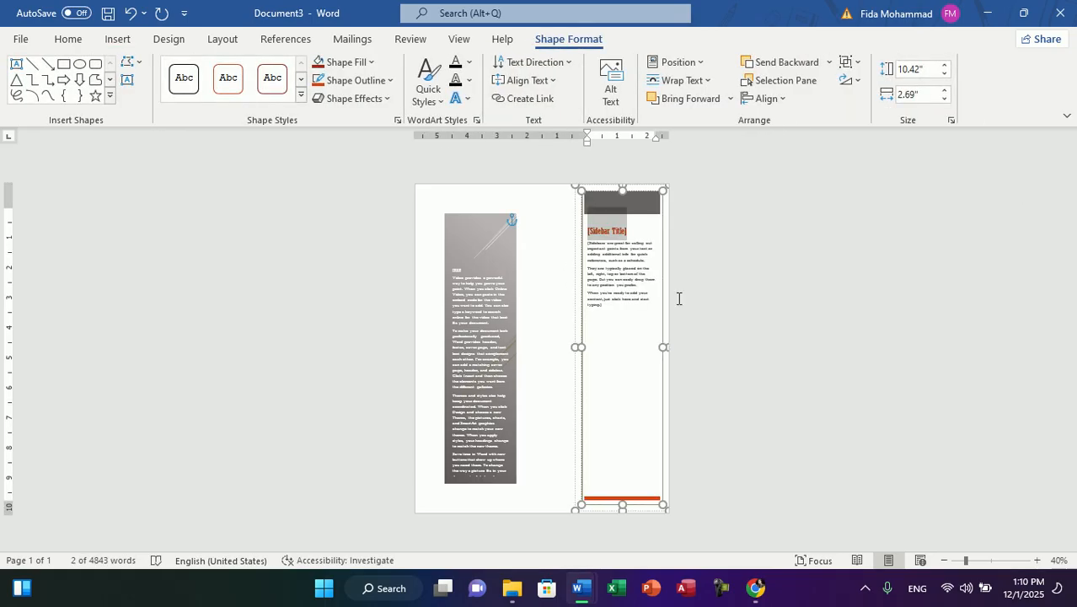
# Step: Title the Austin Sidebar China and replace its body placeholder with sample text generated by =rand(10)
pyautogui.write('China')
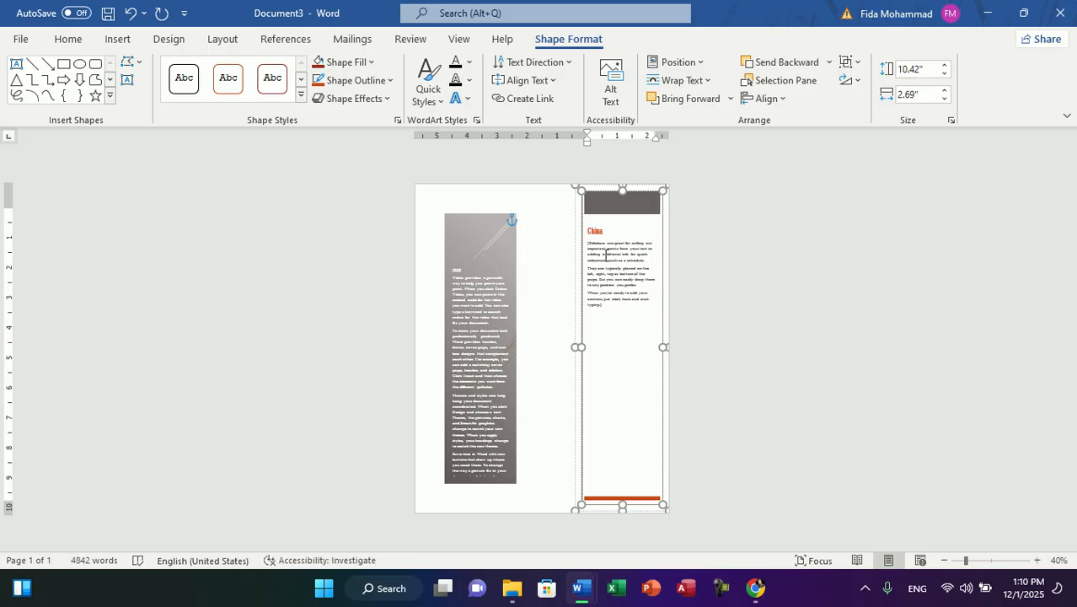
pyautogui.click(605, 253)
pyautogui.press('Delete')
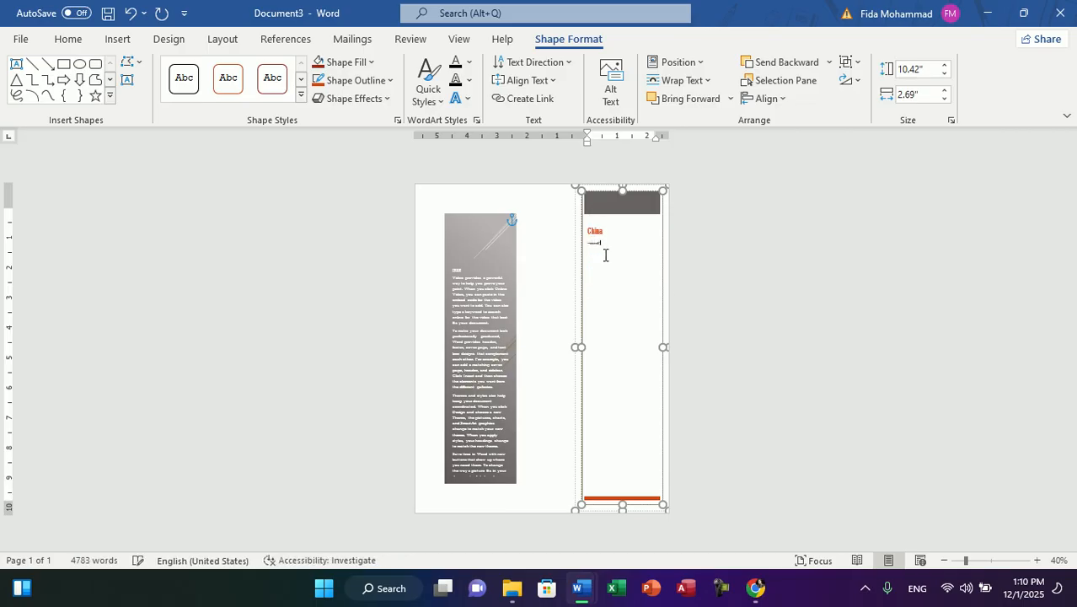
pyautogui.write('=rand(10)')
pyautogui.press('Return')
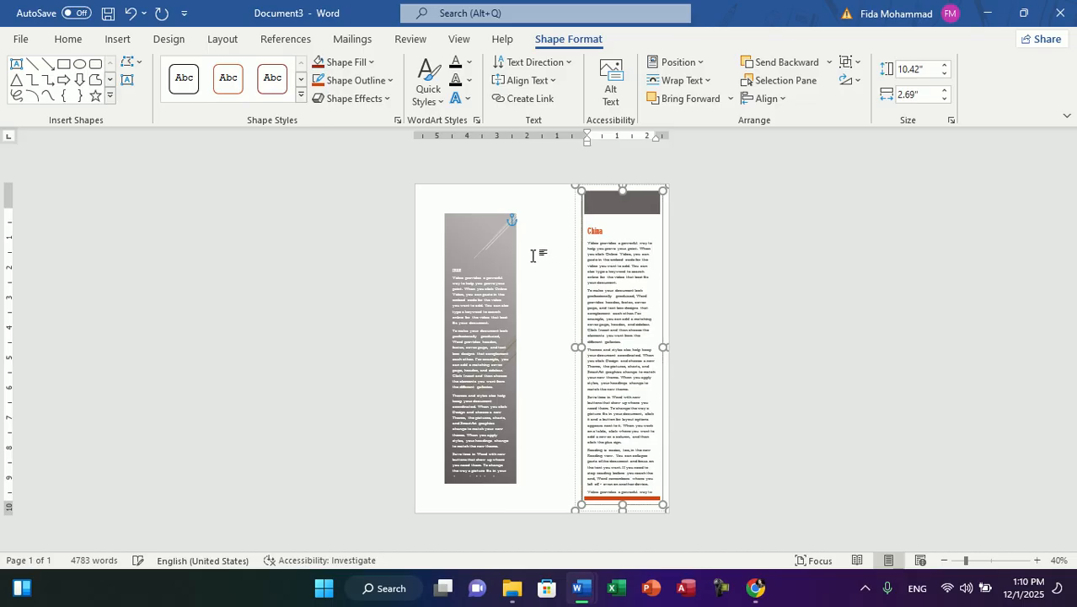
# Step: Clear the Austin Sidebar's text and delete both sidebar text boxes from the page
pyautogui.hotkey('ctrl', 'a')
pyautogui.press('Delete')
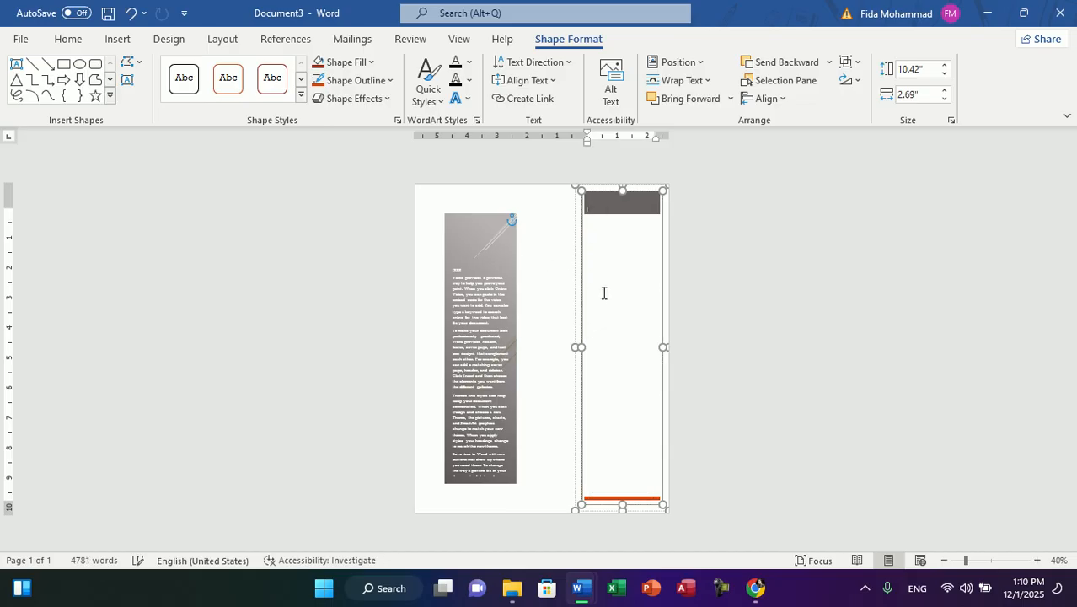
pyautogui.click(596, 193)
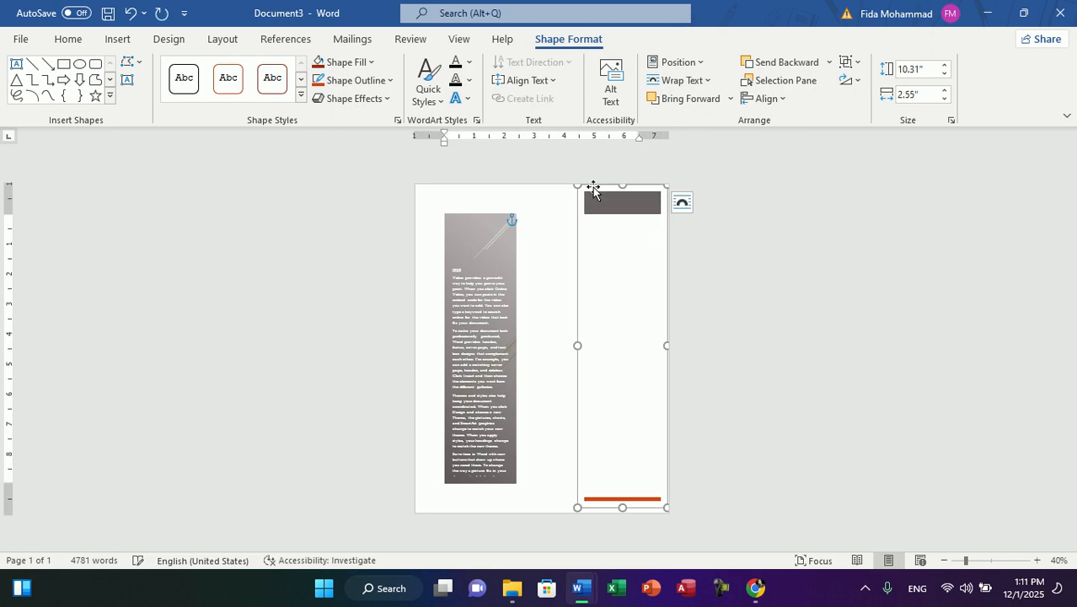
pyautogui.press('Delete')
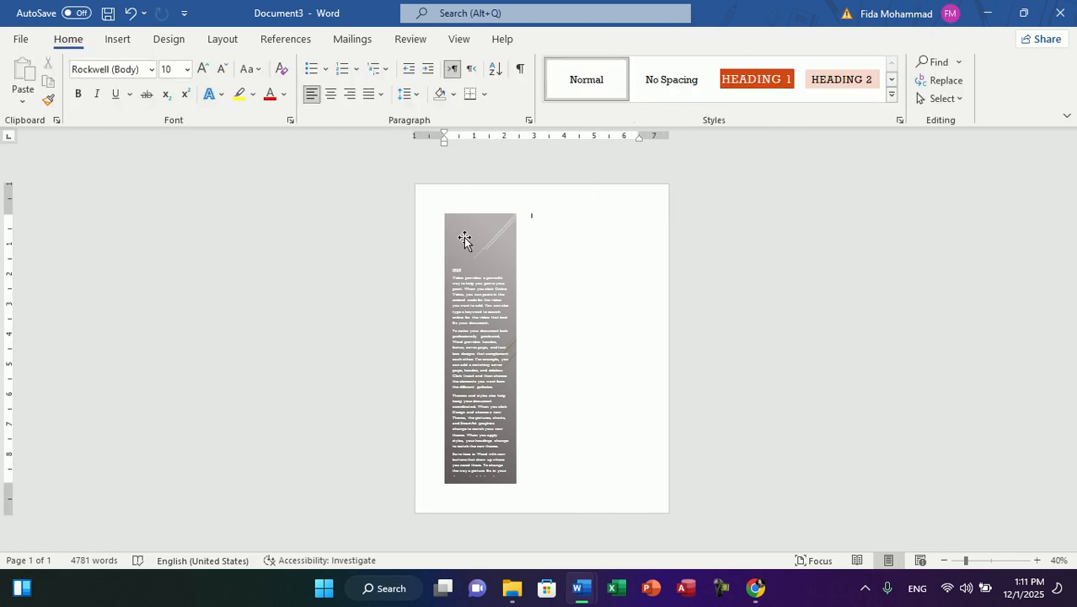
pyautogui.click(466, 233)
pyautogui.press('Delete')
# Step: Draw a custom text box about 7.63" high and 4.13" wide on the blank page
pyautogui.click(121, 39)
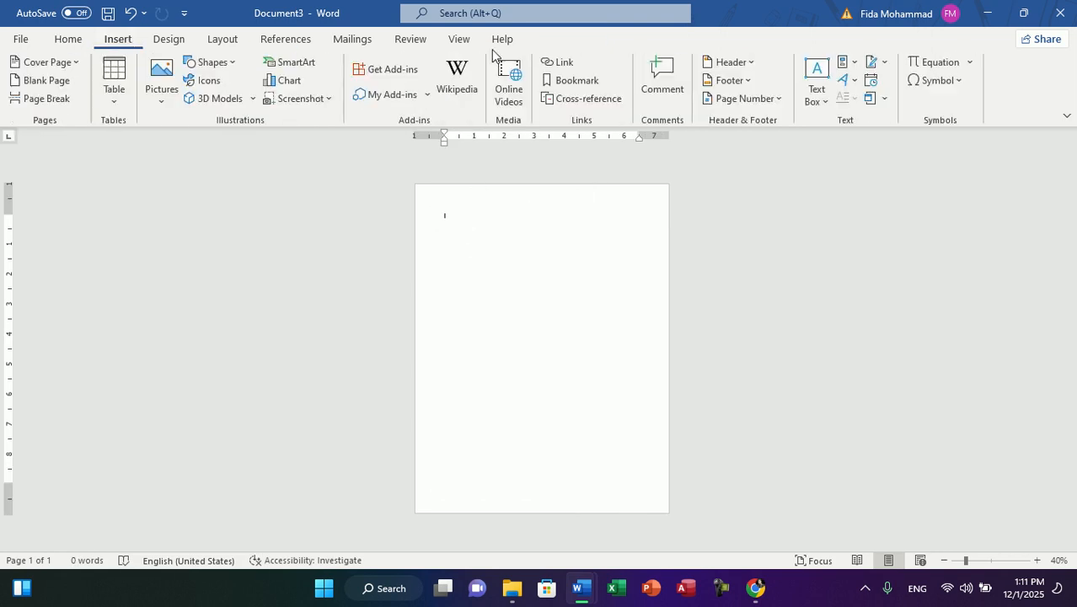
pyautogui.click(816, 89)
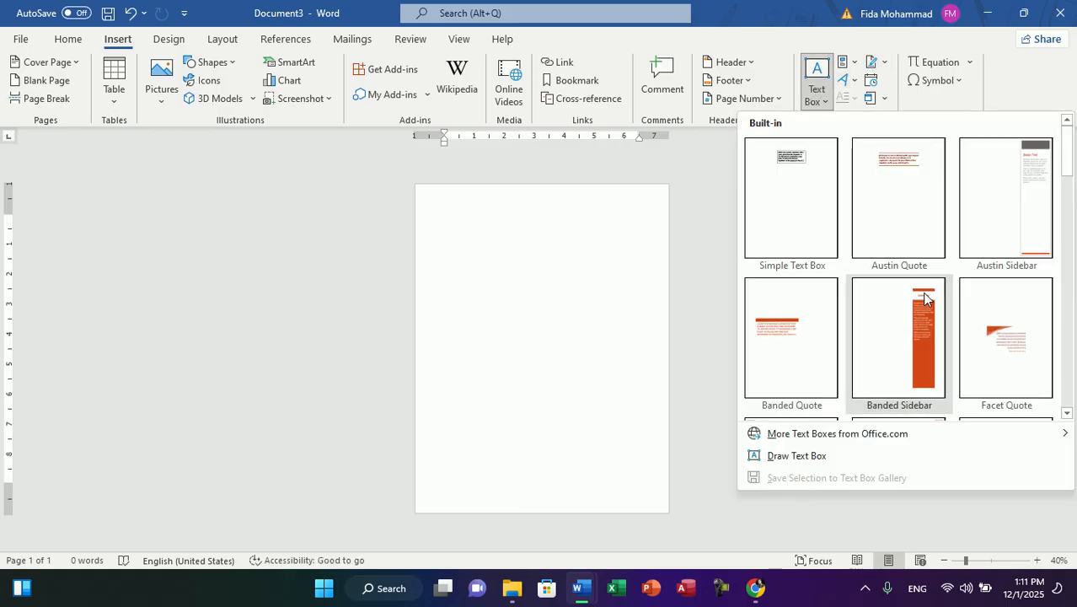
pyautogui.click(828, 455)
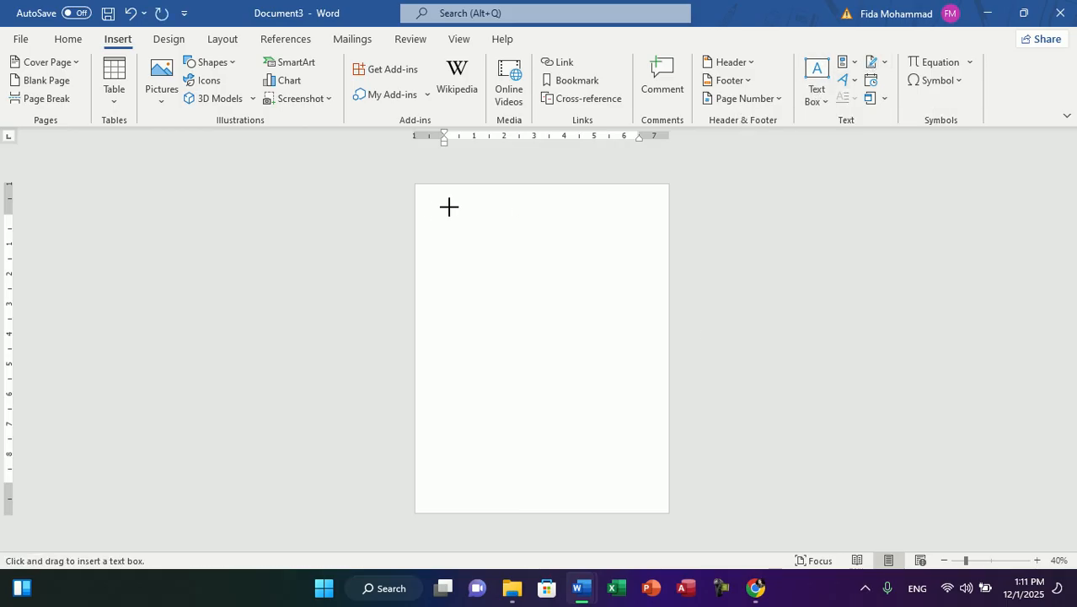
pyautogui.moveTo(434, 211); pyautogui.dragTo(497, 441)
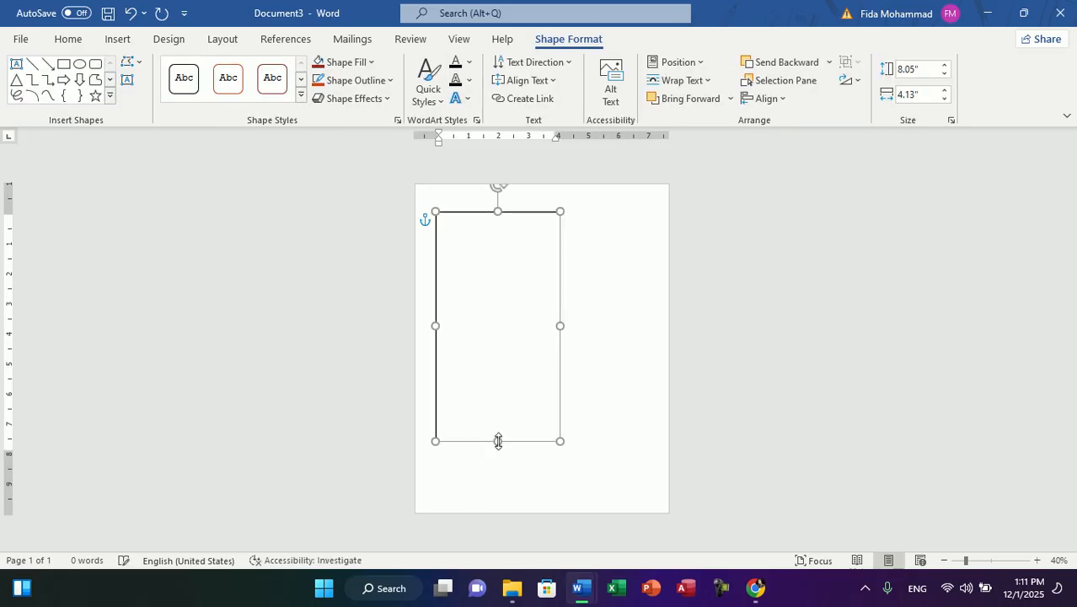
# Step: Draw a second text box about 7.63" high and 2.66" wide beside the first, near the page's right edge
pyautogui.click(117, 39)
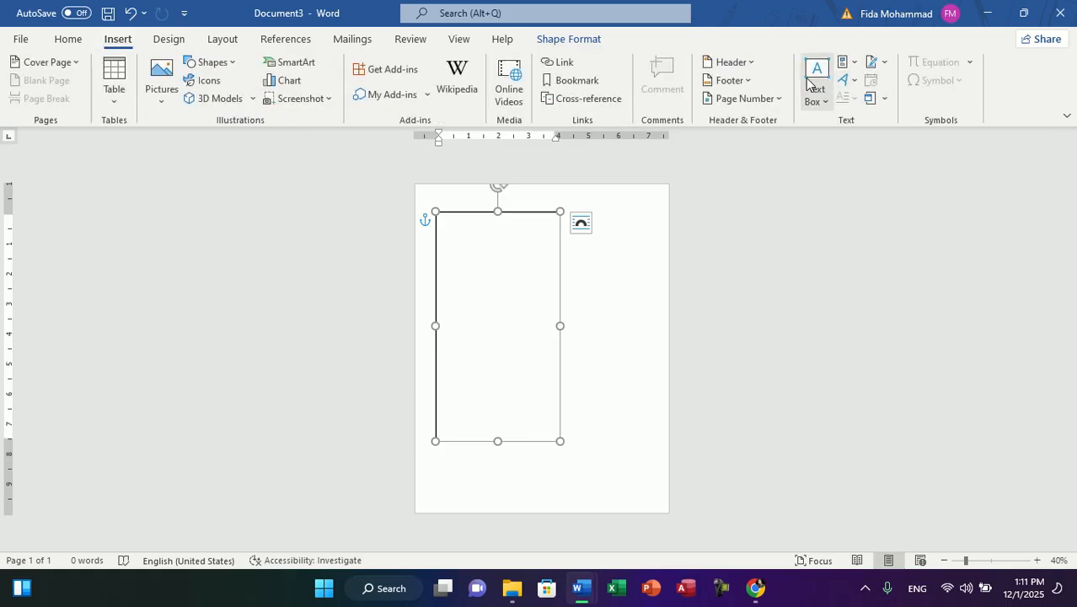
pyautogui.click(812, 85)
pyautogui.click(860, 147)
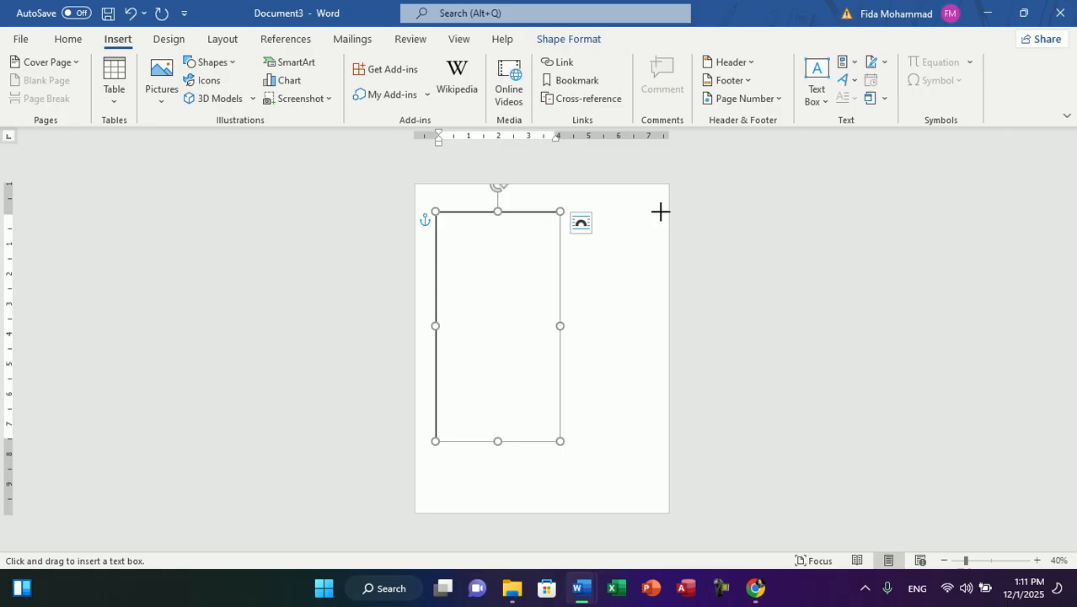
pyautogui.moveTo(660, 210); pyautogui.dragTo(581, 441)
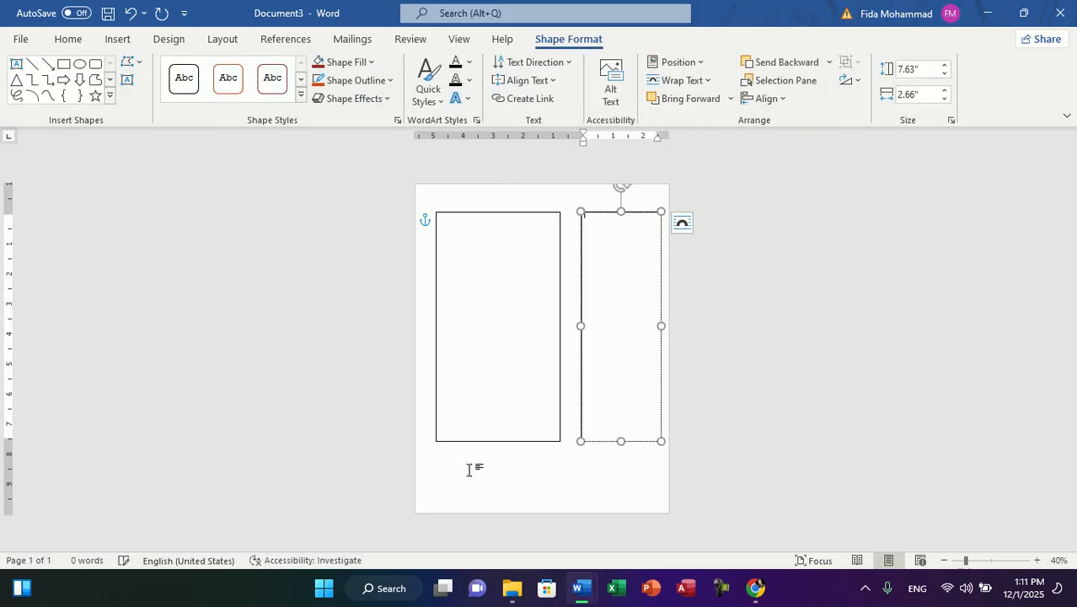
# Step: Draw a third text box about 1.61" high and 7.5" wide below both, and widen the narrow box to about 2.97"
pyautogui.click(127, 79)
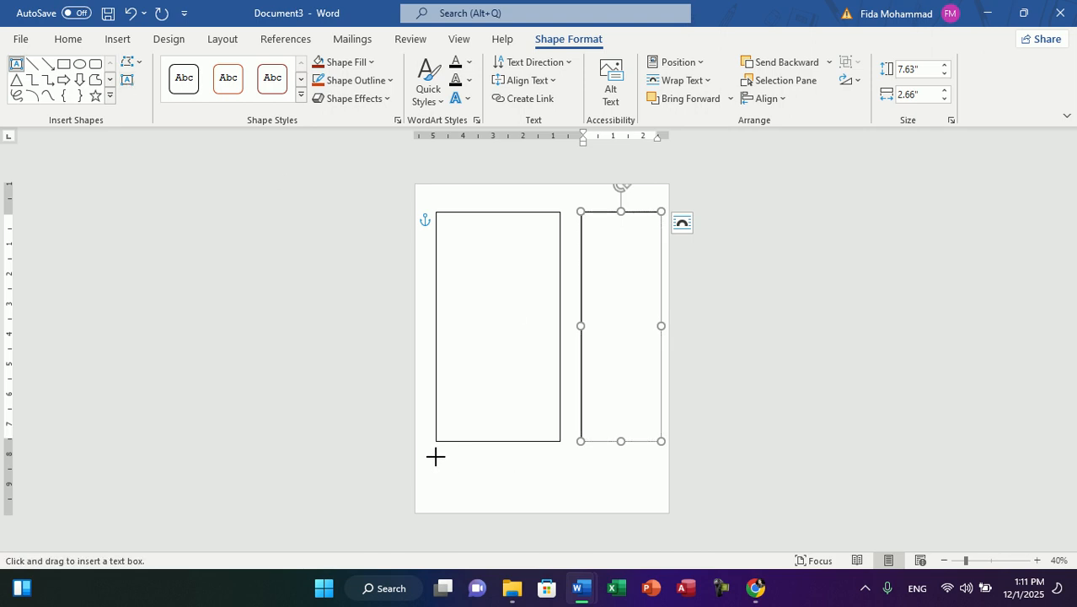
pyautogui.moveTo(434, 456); pyautogui.dragTo(662, 504)
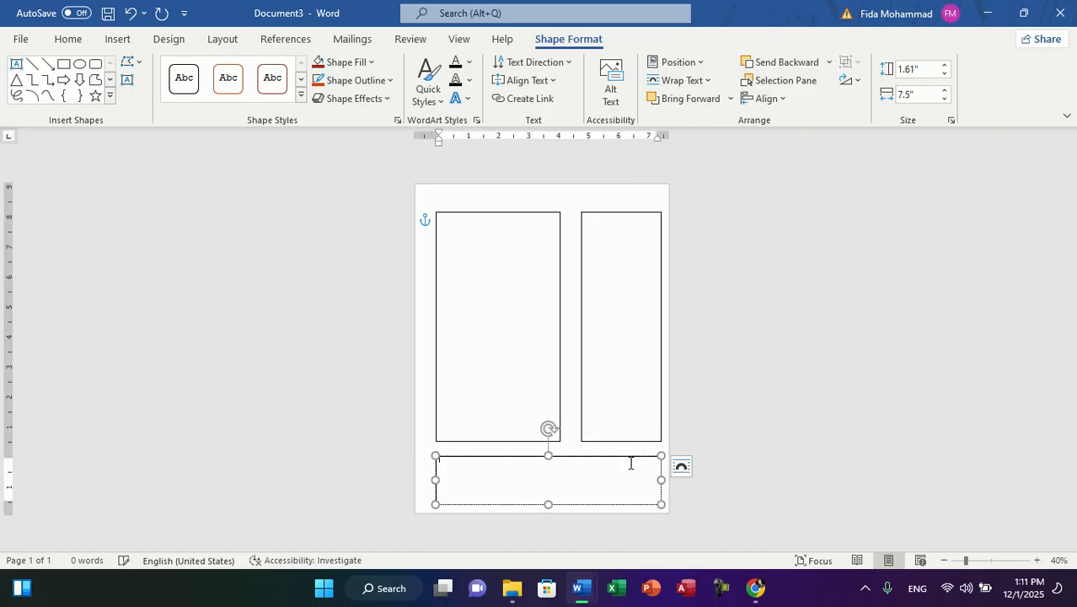
pyautogui.click(600, 291)
pyautogui.moveTo(581, 326); pyautogui.dragTo(571, 325)
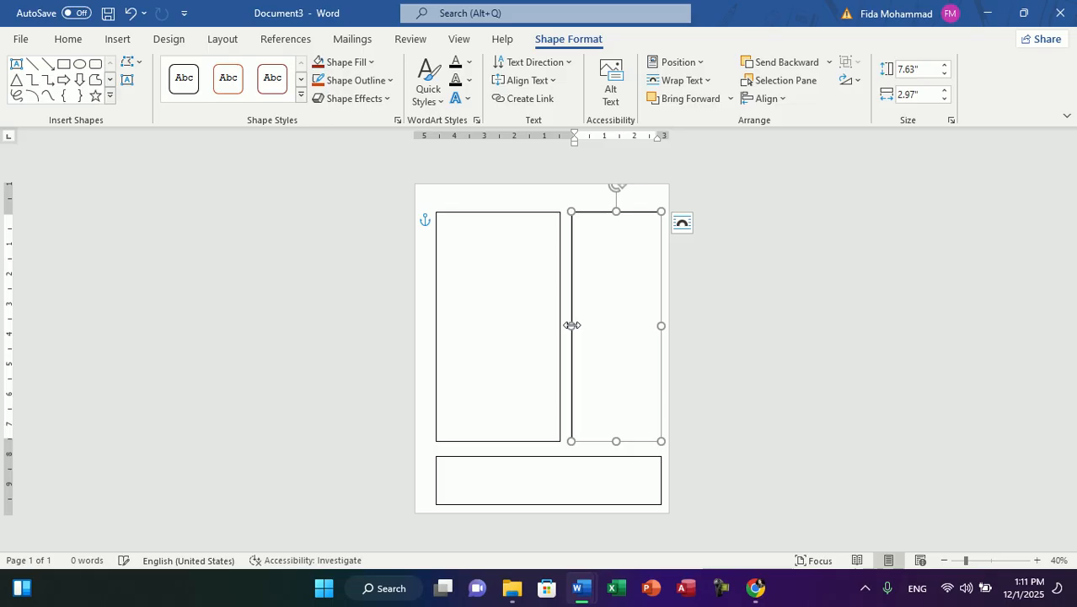
# Step: Apply the solid orange colored-fill theme style from the second style row to the large left text box
pyautogui.click(500, 266)
pyautogui.click(365, 80)
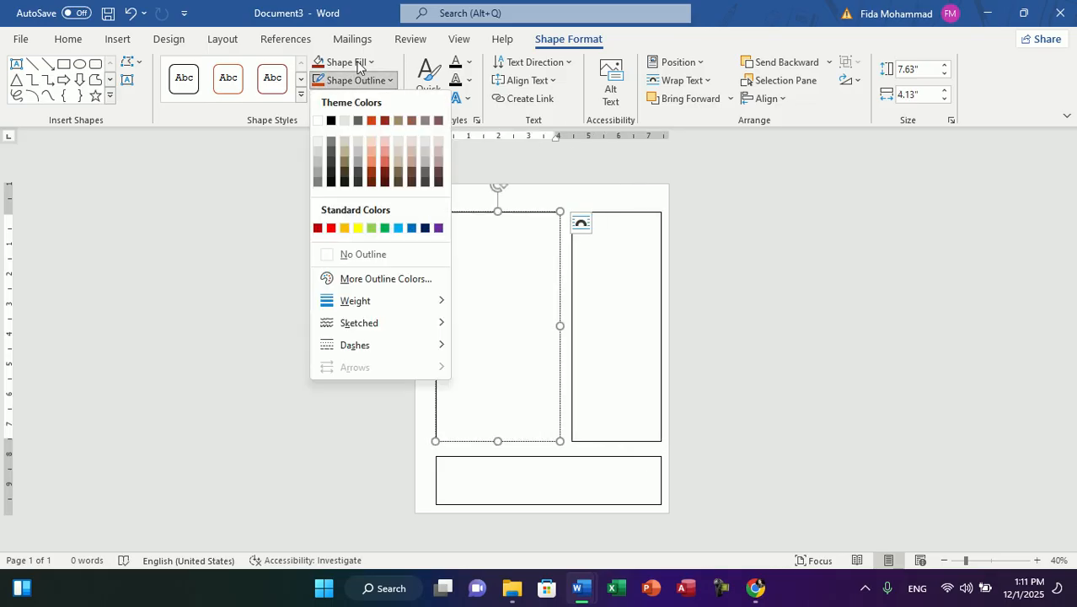
pyautogui.click(301, 94)
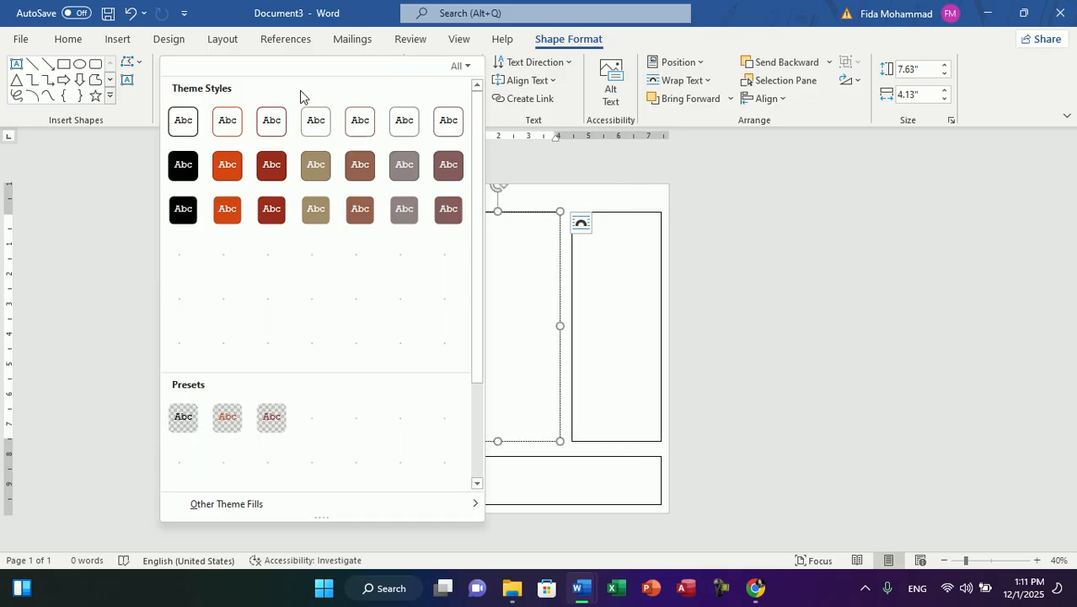
pyautogui.click(233, 170)
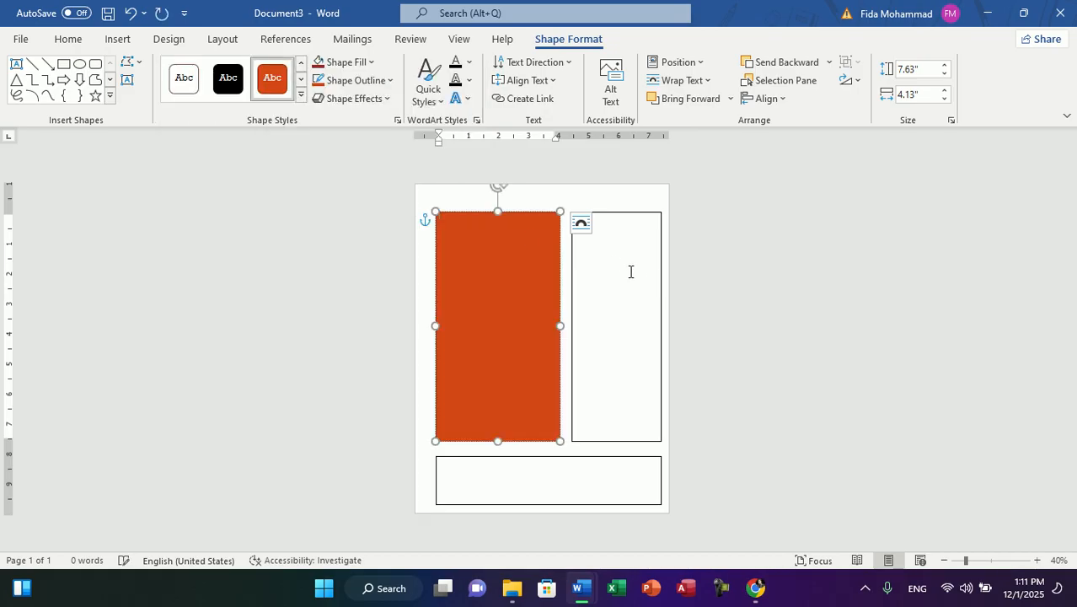
# Step: Apply the textured dark orange-red shape style to the narrow right text box
pyautogui.click(653, 280)
pyautogui.click(302, 95)
pyautogui.click(228, 341)
# Step: Fill the wide text box at the foot of the page with standard green and remove its outline
pyautogui.click(547, 455)
pyautogui.click(544, 468)
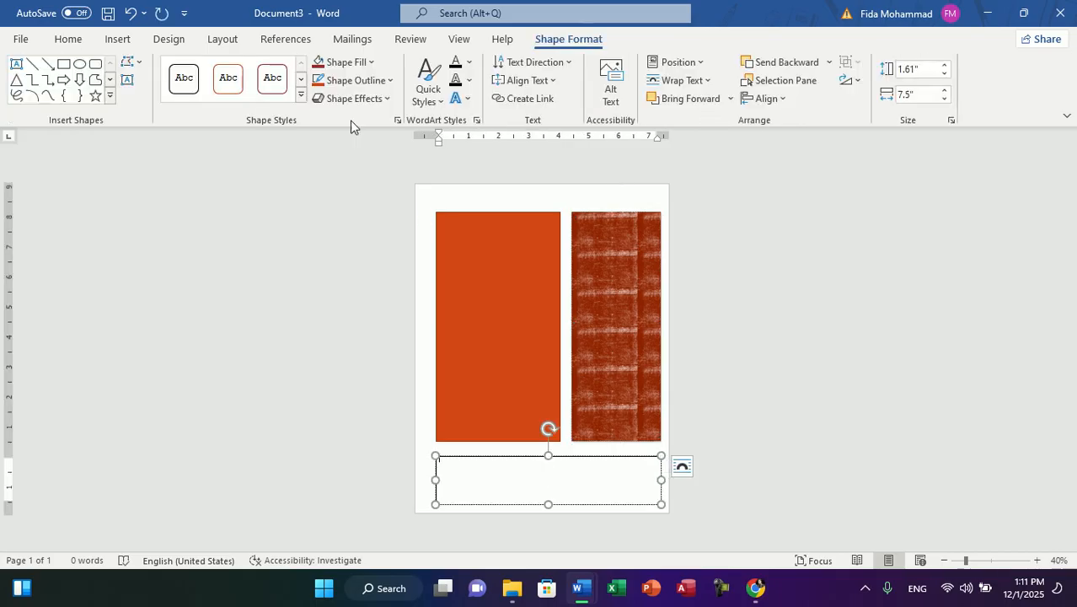
pyautogui.click(360, 64)
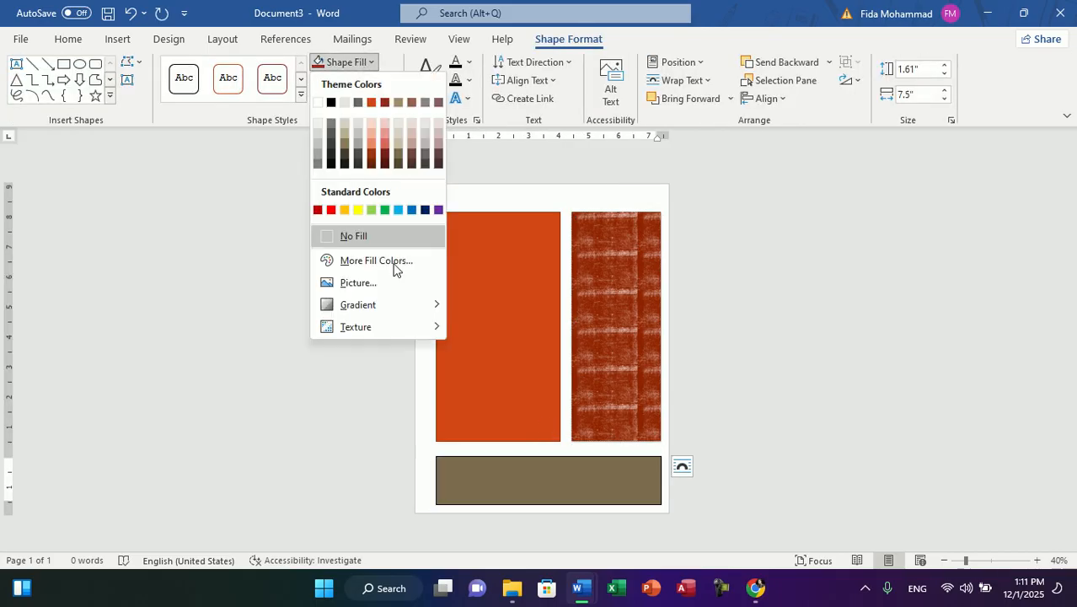
pyautogui.click(383, 210)
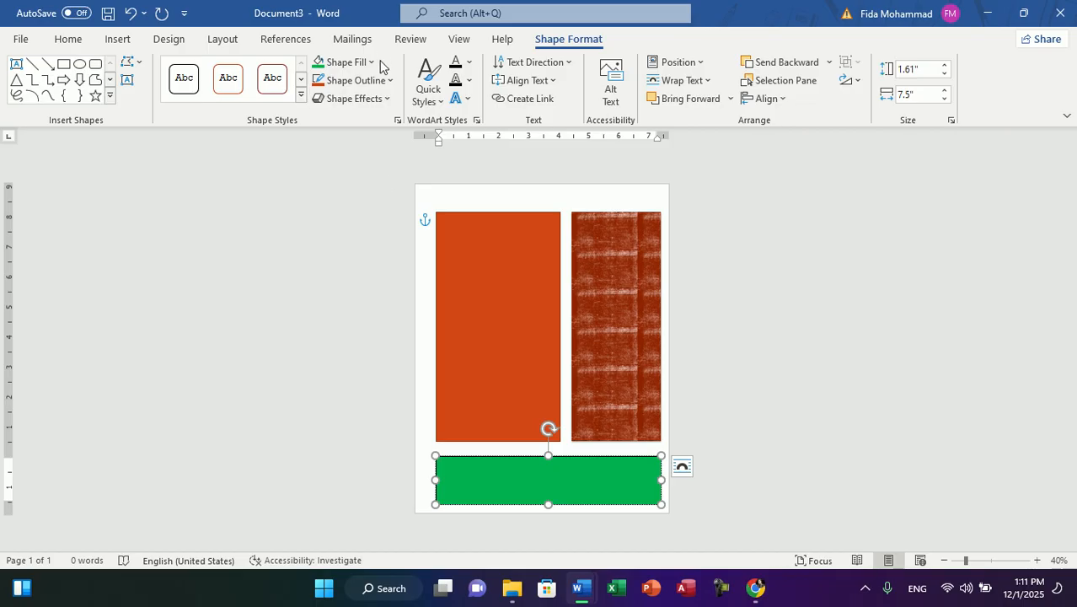
pyautogui.click(355, 80)
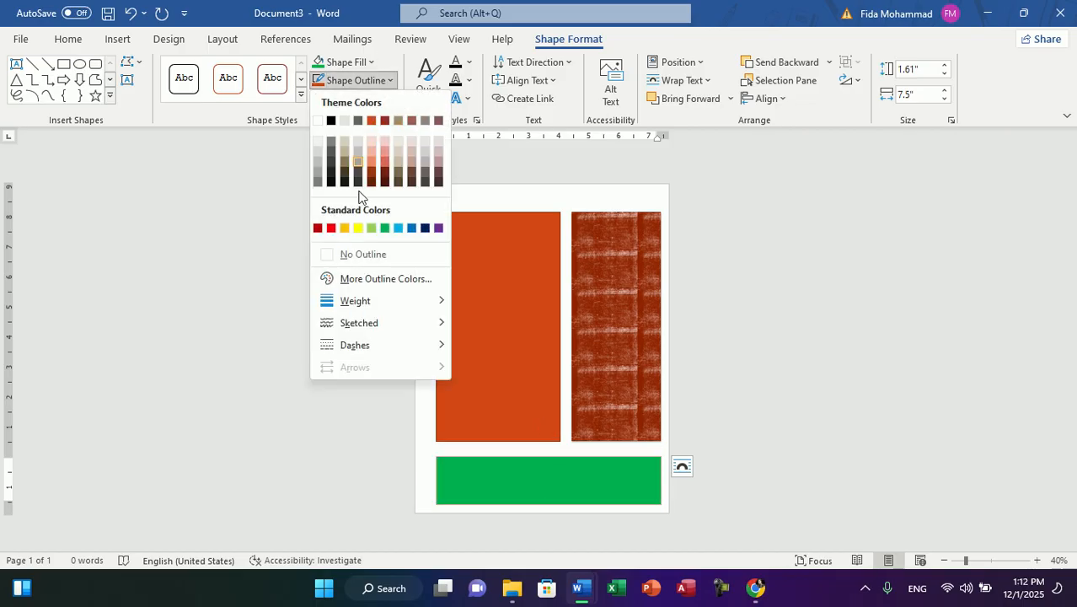
pyautogui.click(334, 255)
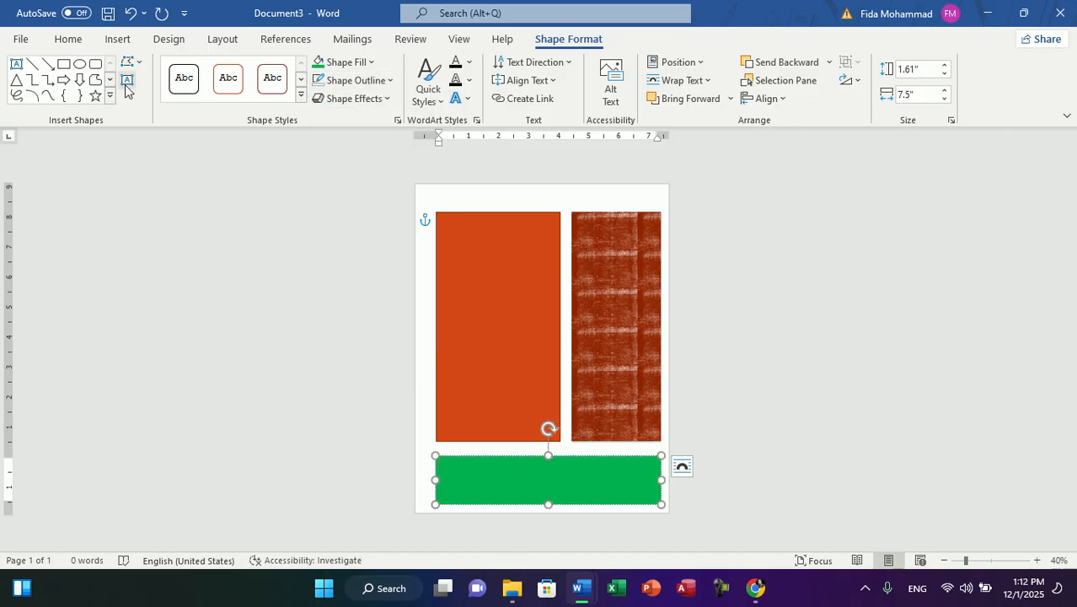
pyautogui.click(96, 66)
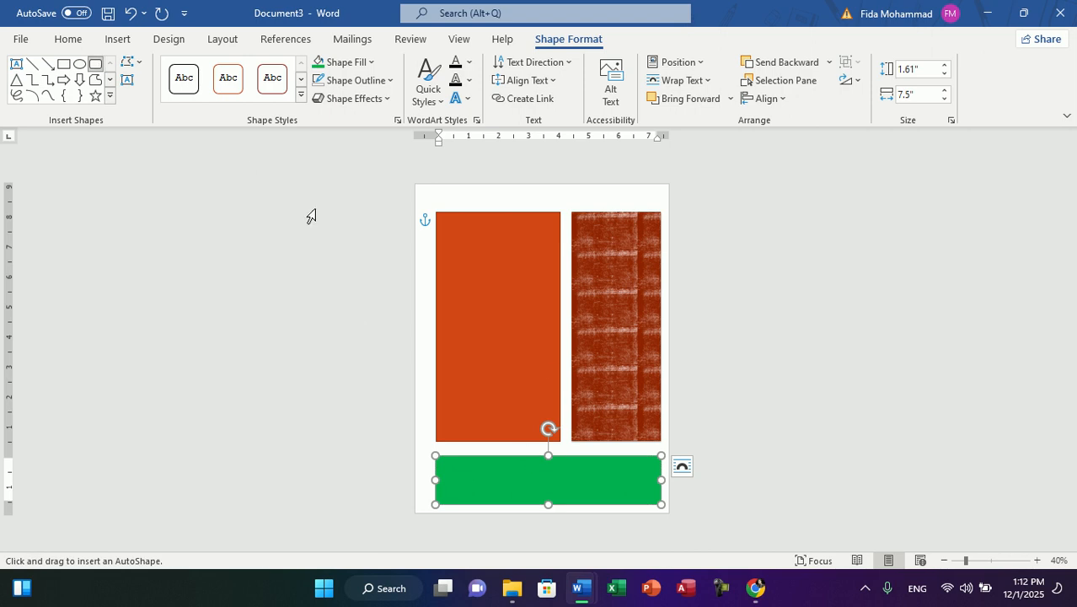
pyautogui.click(96, 64)
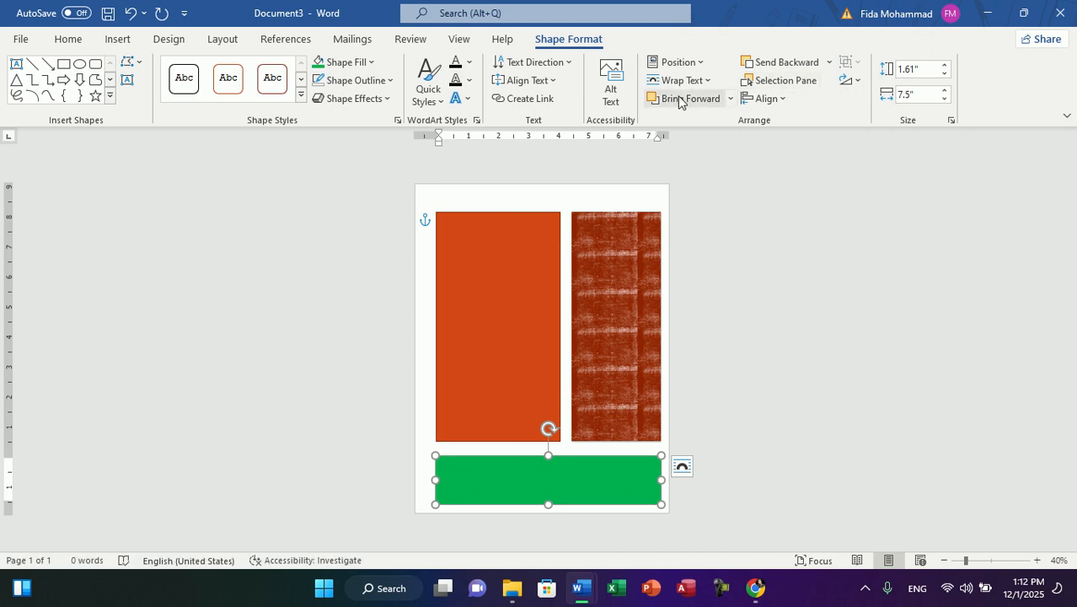
# Step: Title the solid orange text box Afghanistan and enlarge the title's font size by several increments
pyautogui.click(495, 329)
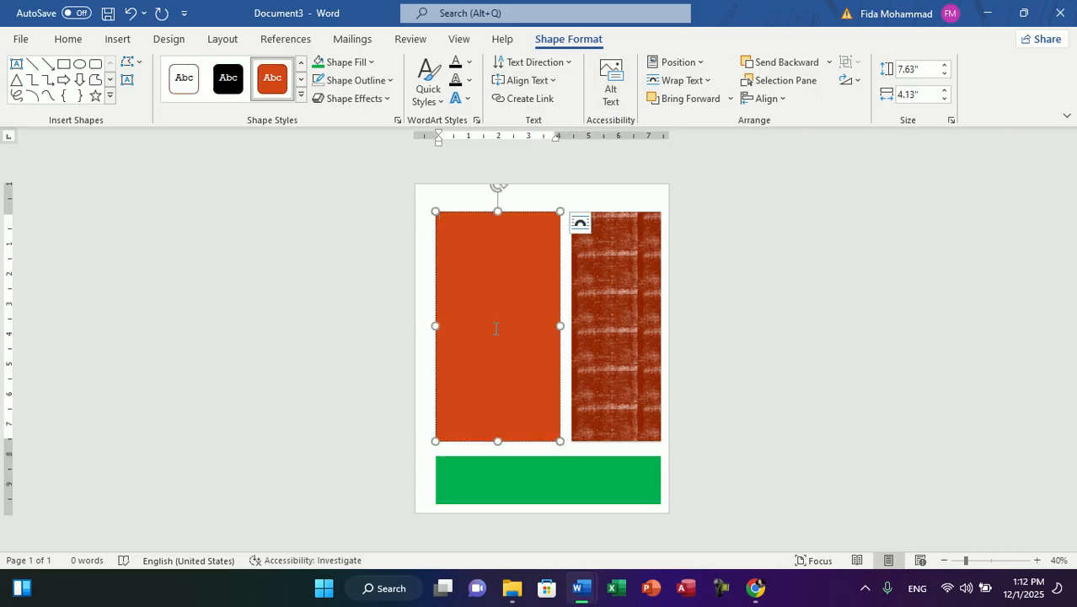
pyautogui.write('Al')
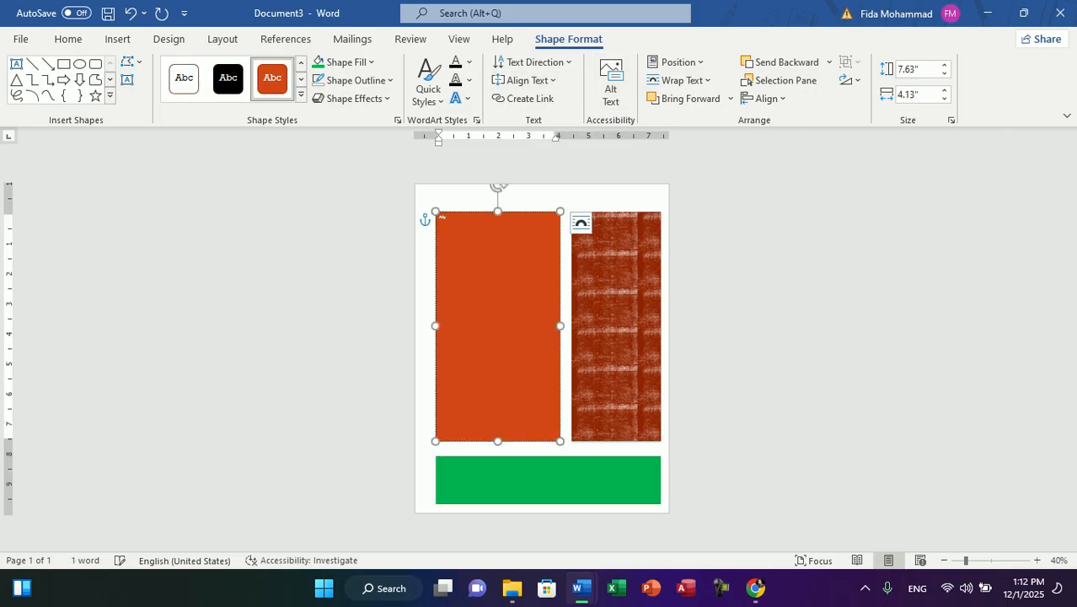
pyautogui.write('ghanistan')
pyautogui.hotkey('ctrl', 'a')
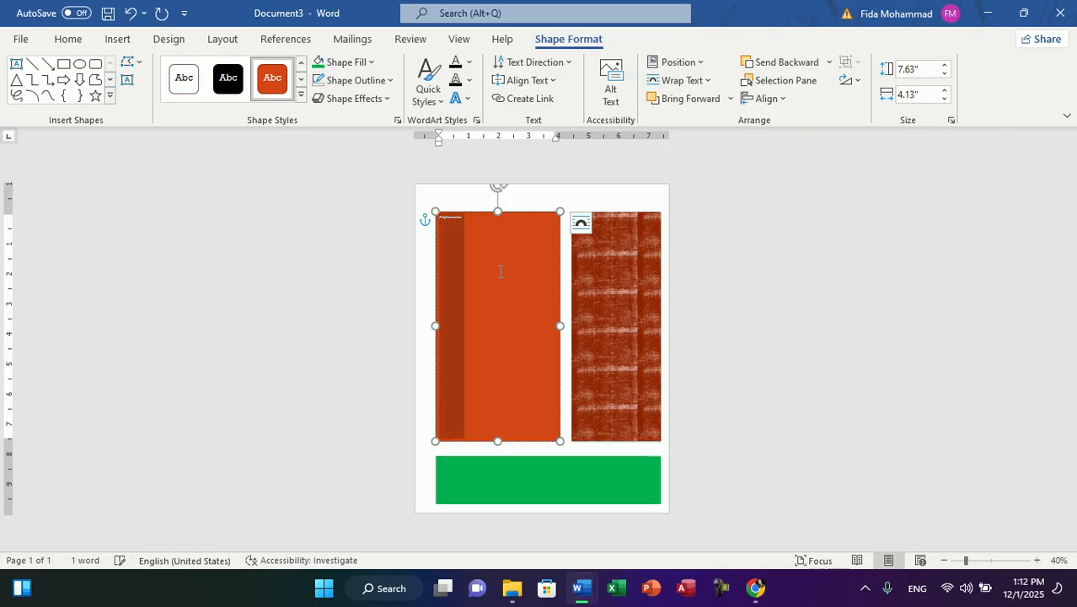
pyautogui.hotkey('ctrl', 'shift', '.')
pyautogui.hotkey('ctrl', 'shift', '.')
pyautogui.hotkey('ctrl', 'shift', '.')
pyautogui.hotkey('ctrl', 'shift', '.')
pyautogui.hotkey('ctrl', 'shift', '.')
pyautogui.hotkey('ctrl', 'shift', '.')
pyautogui.hotkey('ctrl', 'shift', '.')
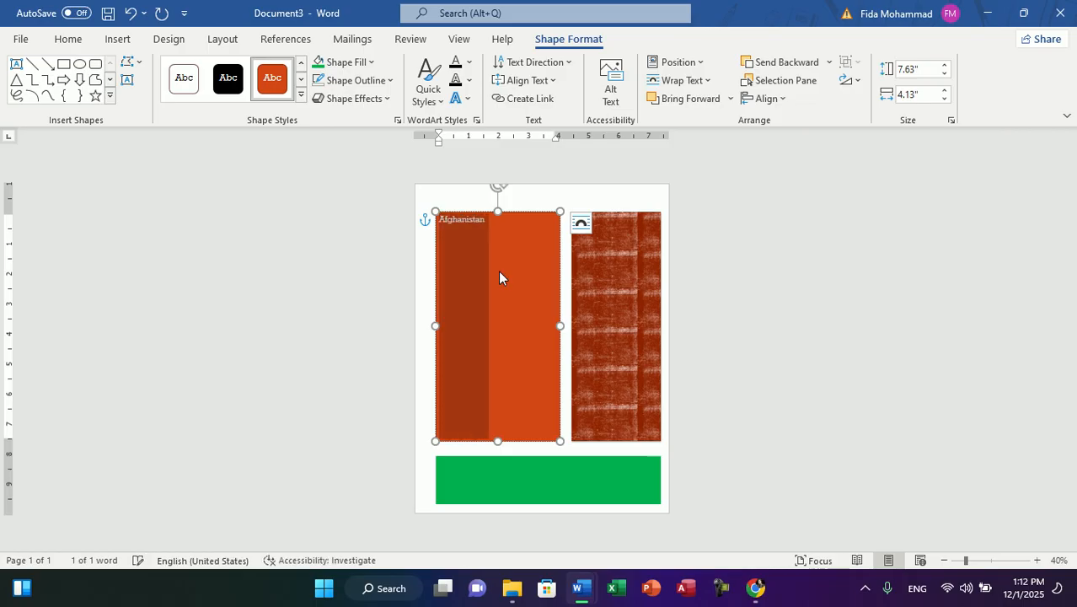
# Step: Fill the orange text box below its Afghanistan title with sample text generated by the =rand function
pyautogui.press('Right')
pyautogui.press('Return')
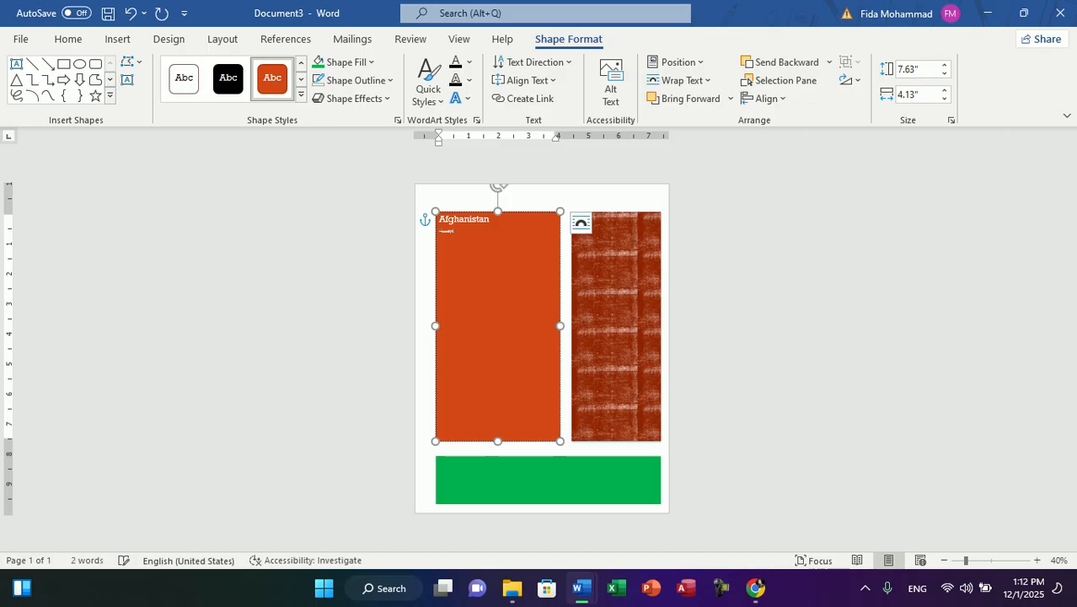
pyautogui.press('Return')
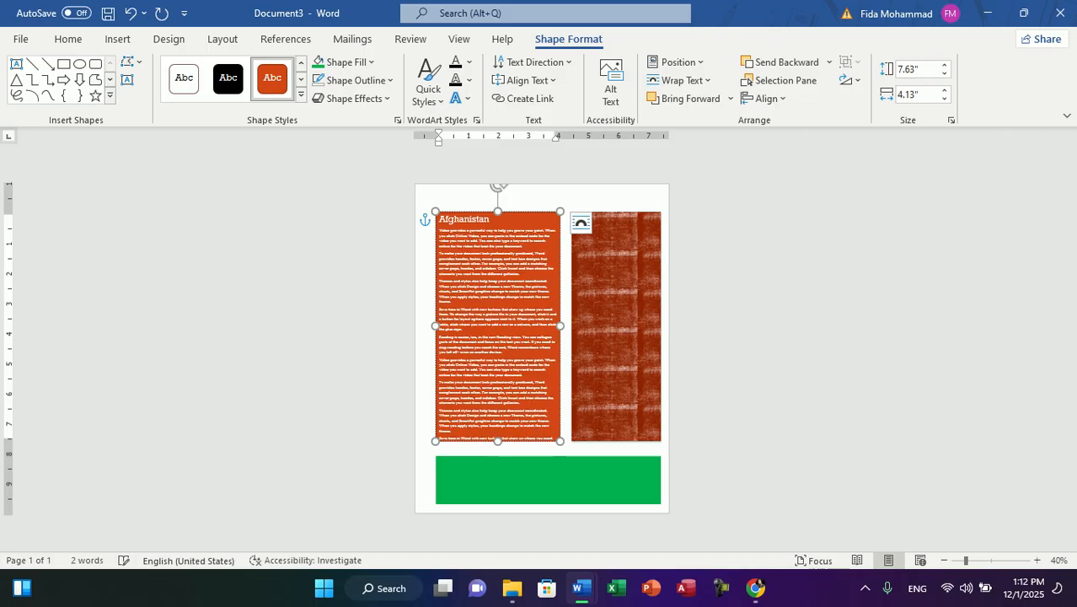
# Step: Title the textured text box Iran, aligned left, and enlarge the title to a bigger size than Afghanistan
pyautogui.click(622, 226)
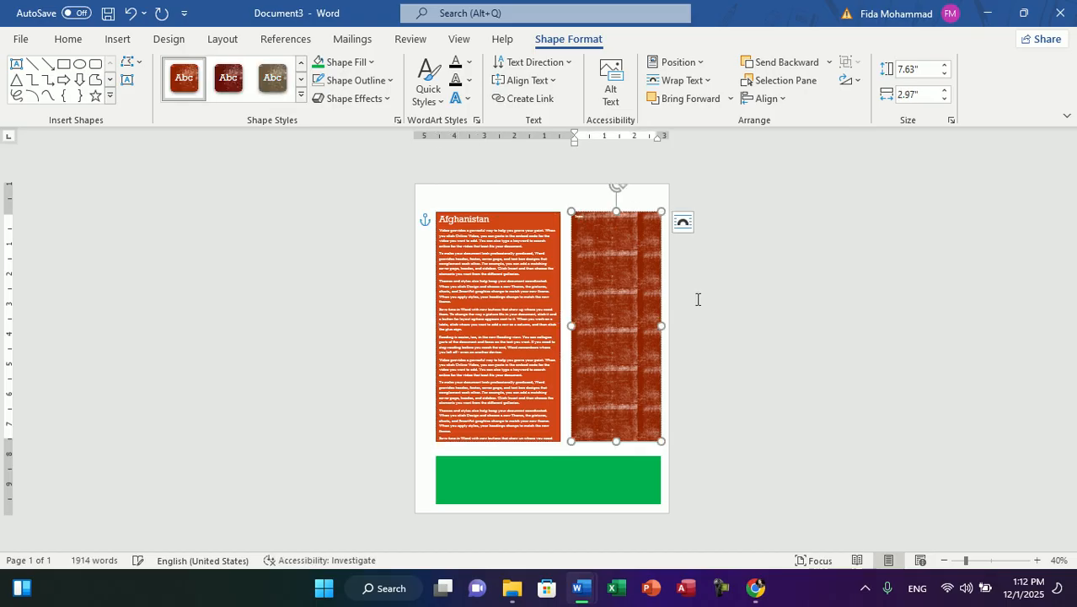
pyautogui.press('BackSpace')
pyautogui.press('BackSpace')
pyautogui.press('BackSpace')
pyautogui.press('BackSpace')
pyautogui.hotkey('ctrl', 'shift')
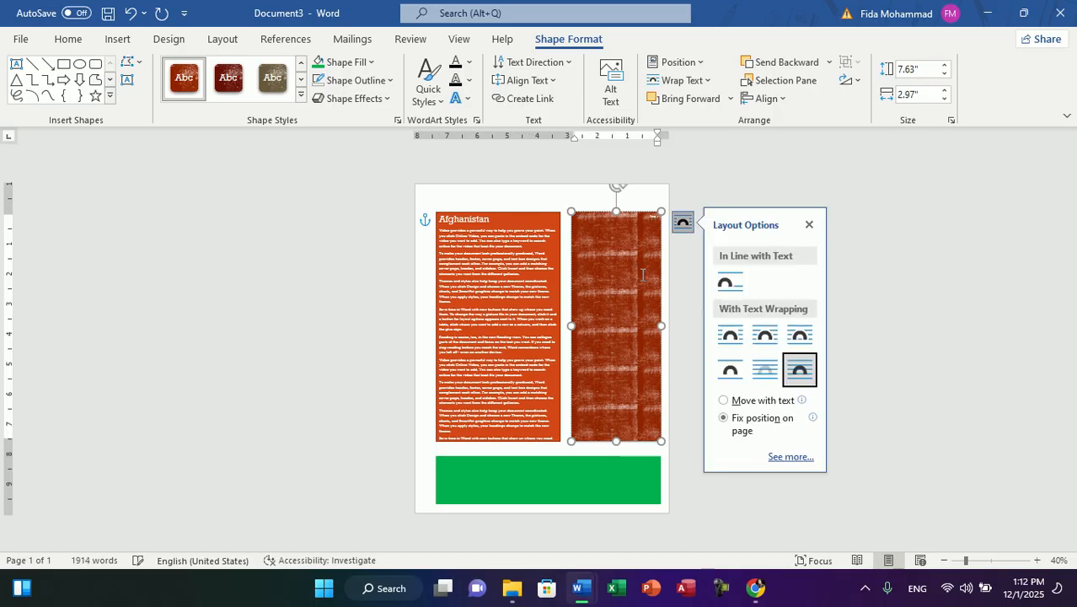
pyautogui.click(628, 275)
pyautogui.hotkey('ctrl', 'a')
pyautogui.hotkey('ctrl', 'shift')
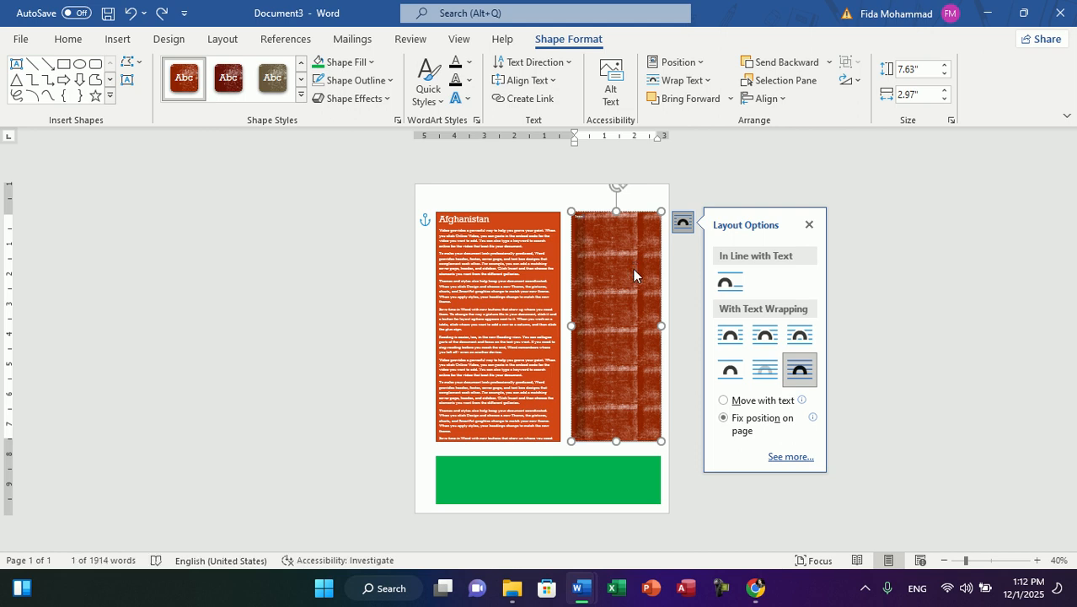
pyautogui.write('Iran')
pyautogui.click(633, 269)
# Step: Fill the textured text box below its Iran title with sample text generated by the =rand function
pyautogui.press('Return')
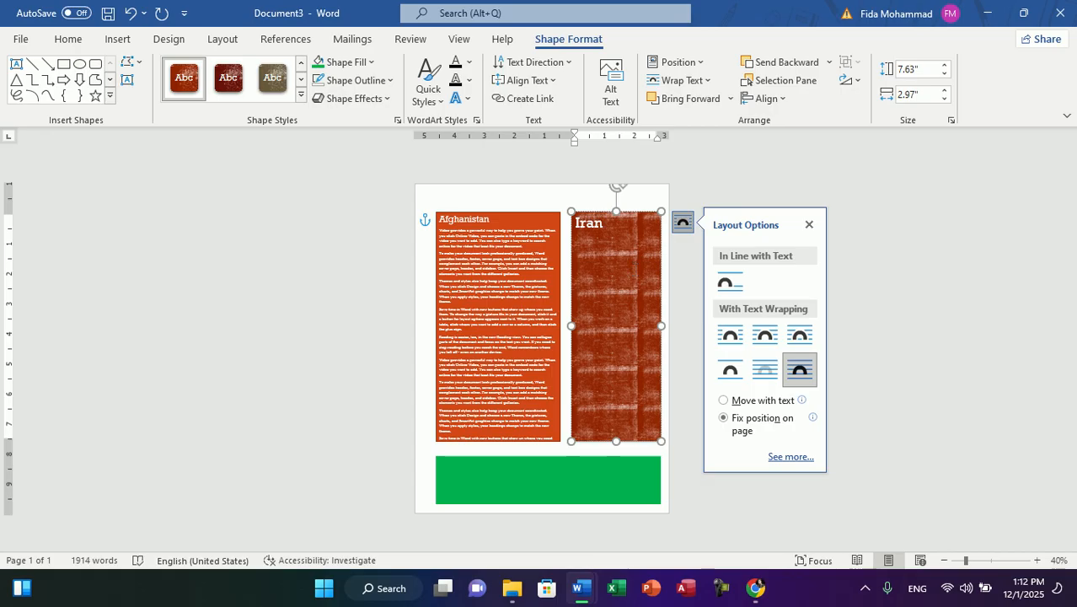
pyautogui.write('=rand(4)')
pyautogui.press('Return')
# Step: Title the green text box China and enlarge the title's font size slightly
pyautogui.click(520, 464)
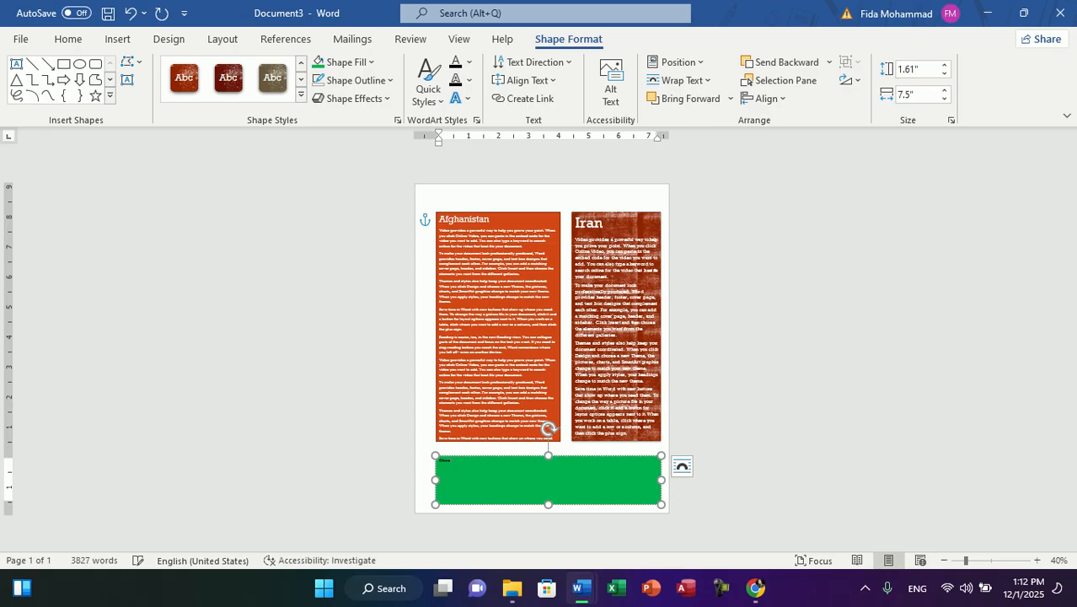
pyautogui.hotkey('shift', 'Left')
pyautogui.hotkey('shift', 'Left')
pyautogui.hotkey('shift', 'Left')
pyautogui.hotkey('shift', 'Left')
pyautogui.hotkey('shift', 'Left')
pyautogui.hotkey('ctrl', 'shift', '>')
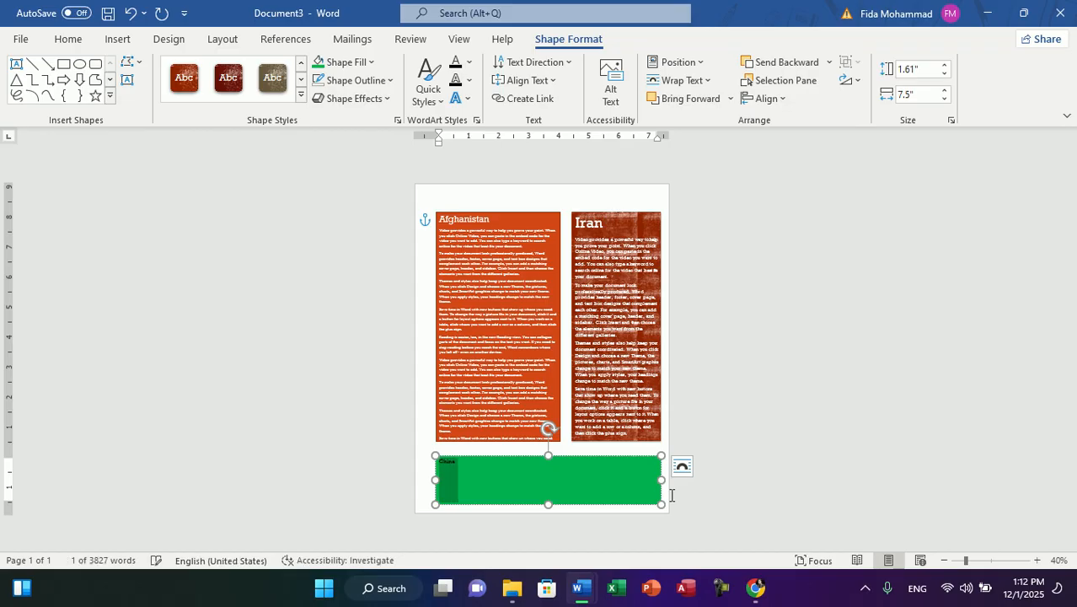
# Step: Add generated sample text below the China title and stretch the green box upward to about 1.79" high
pyautogui.press('Right')
pyautogui.press('Return')
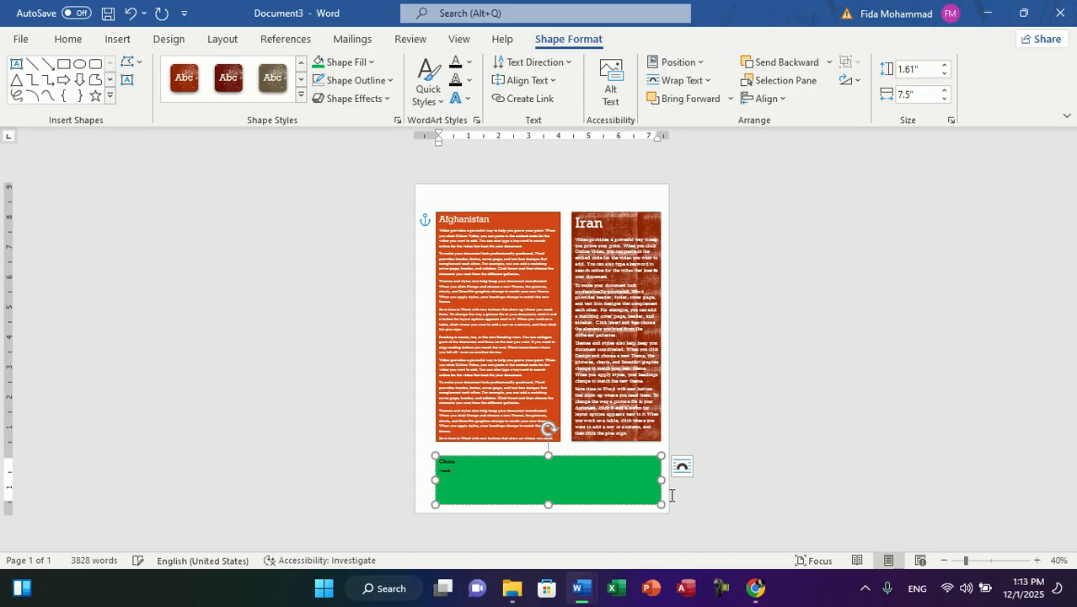
pyautogui.hotkey('ctrl', 'v')
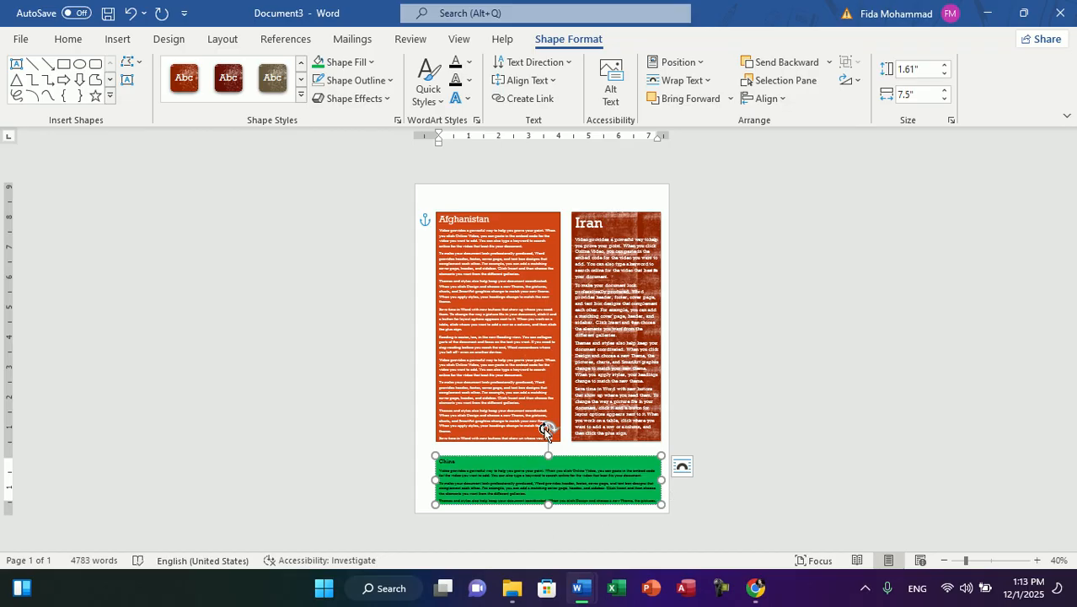
pyautogui.moveTo(552, 456); pyautogui.dragTo(549, 448)
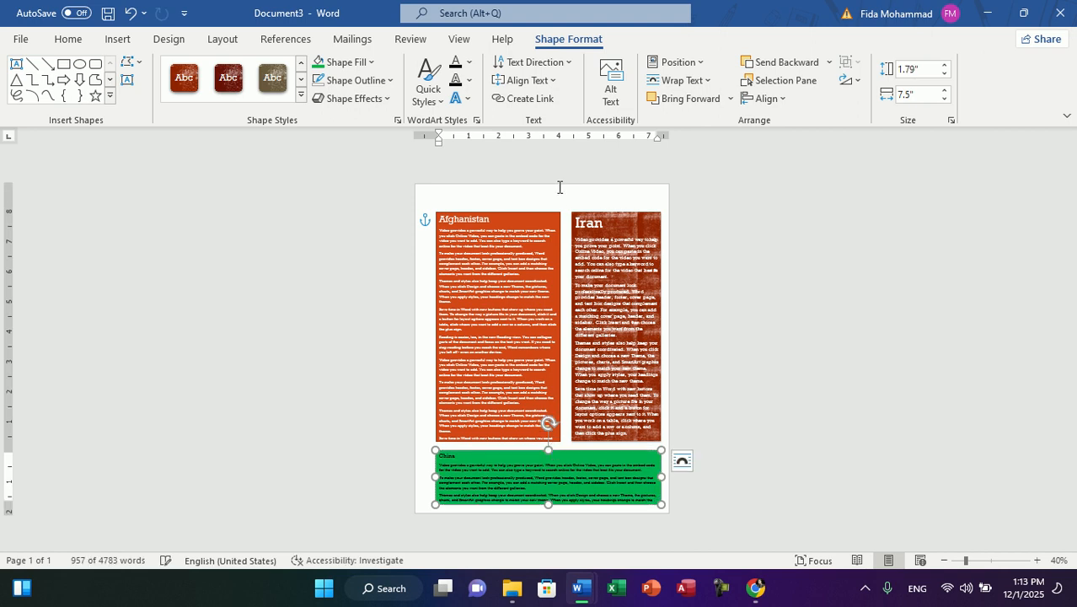
# Step: Open the page header for editing and enter the text Zean Globle Netword
pyautogui.doubleClick(484, 199)
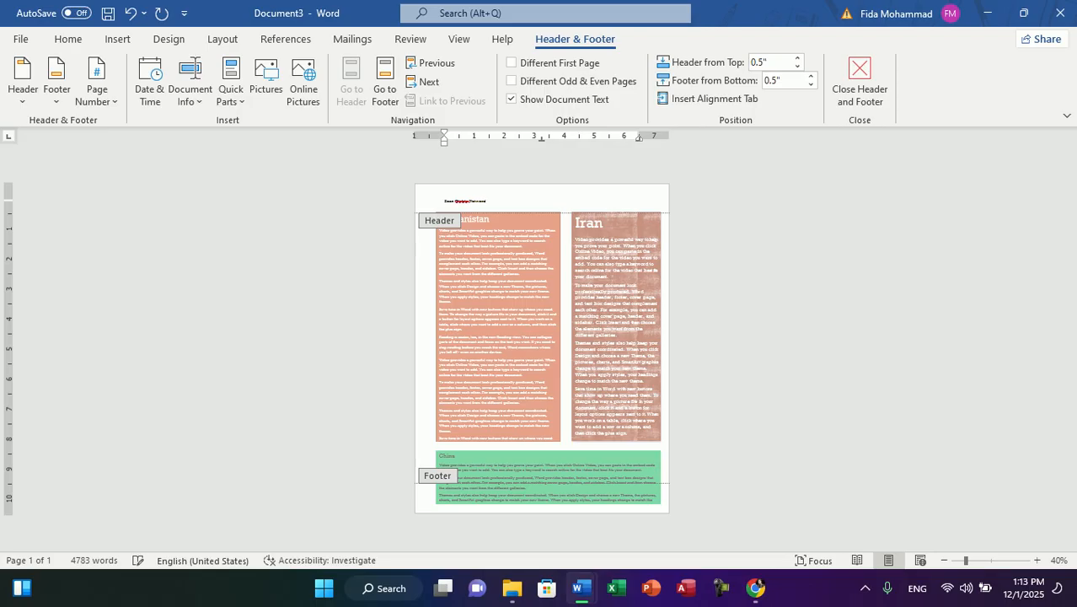
# Step: Correct the misspelled words in the page header so that it reads Zean Global Network
pyautogui.click(990, 560)
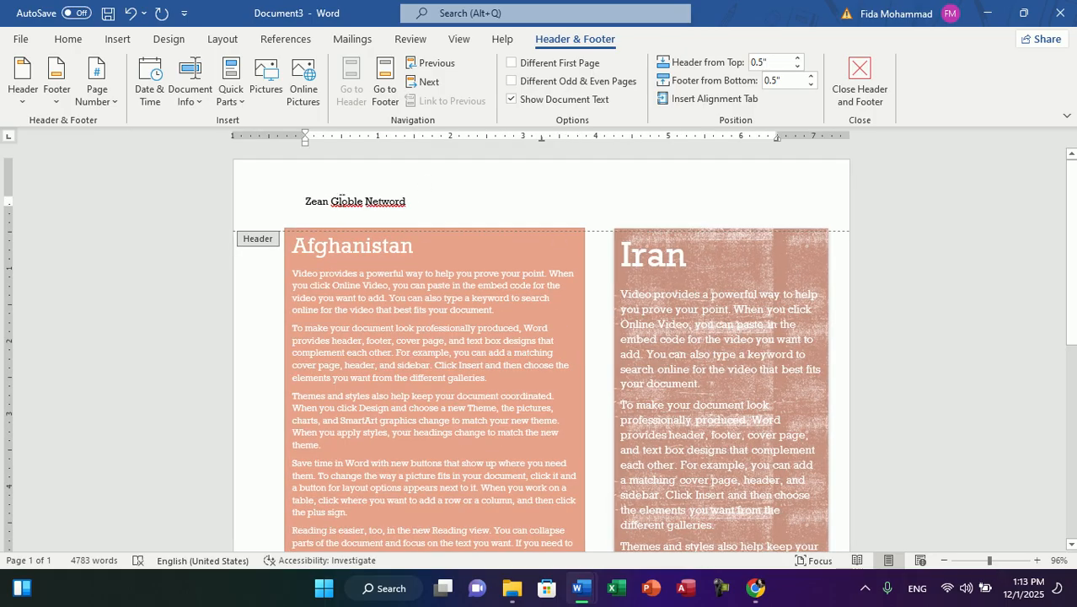
pyautogui.rightClick(341, 201)
pyautogui.click(277, 34)
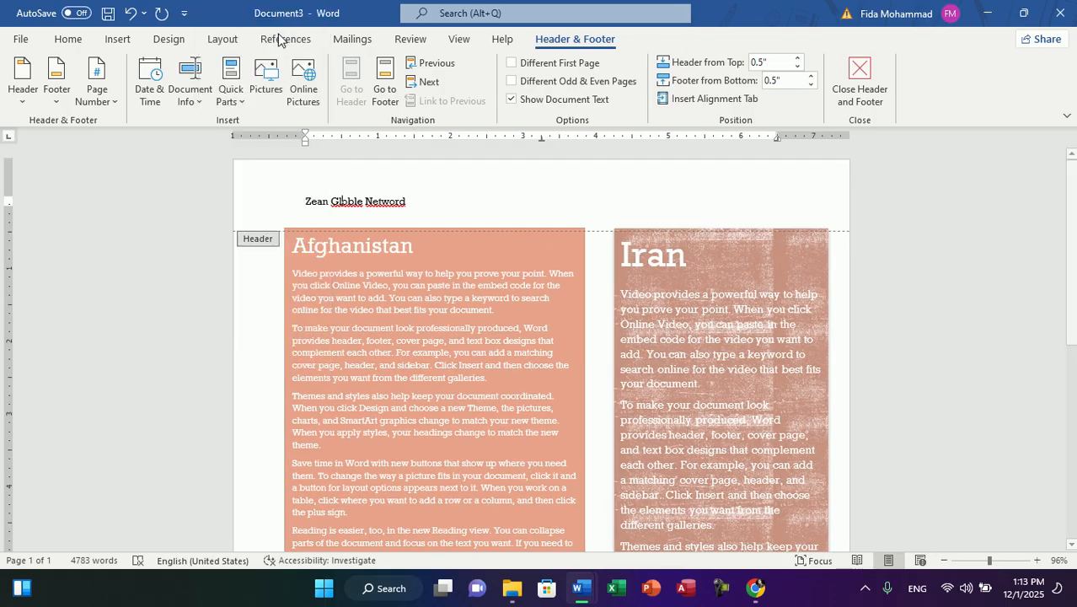
pyautogui.rightClick(389, 194)
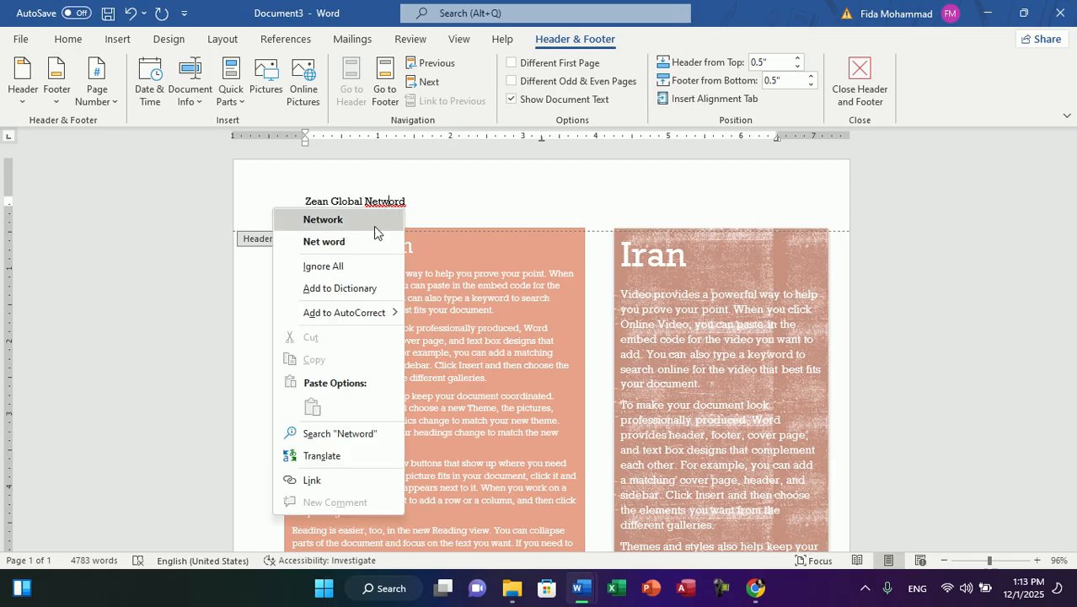
pyautogui.click(374, 226)
# Step: Enlarge the header text, make it bold and centred, and return to the document body
pyautogui.hotkey('ctrl', 'a')
pyautogui.hotkey('ctrl', 'shift', '.')
pyautogui.hotkey('ctrl', 'shift', '.')
pyautogui.hotkey('ctrl', 'shift', '.')
pyautogui.hotkey('ctrl', 'shift', '.')
pyautogui.hotkey('ctrl', 'shift', '.')
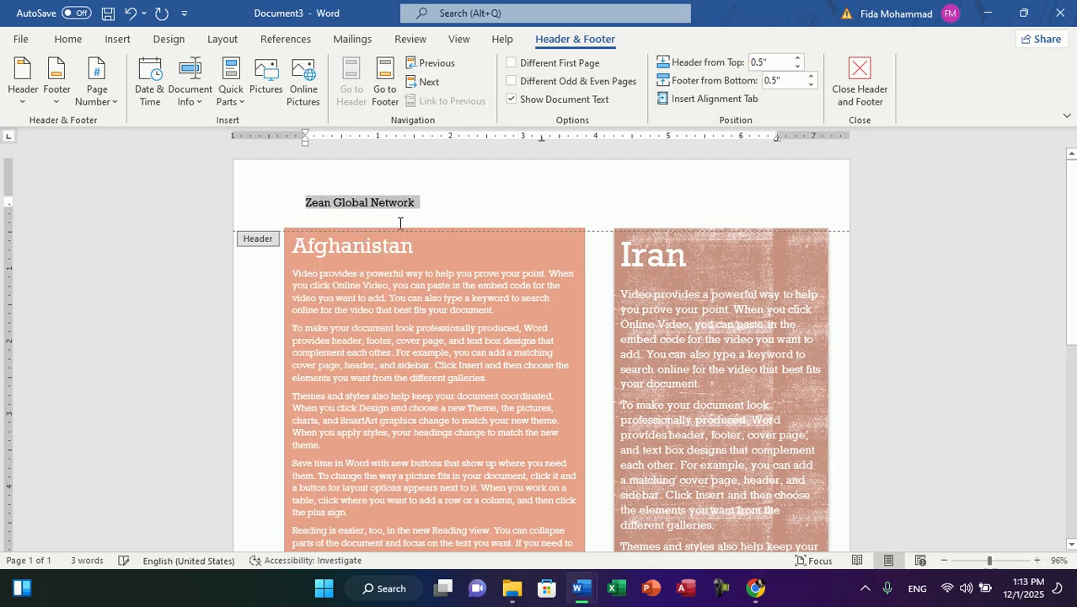
pyautogui.hotkey('ctrl', 'b')
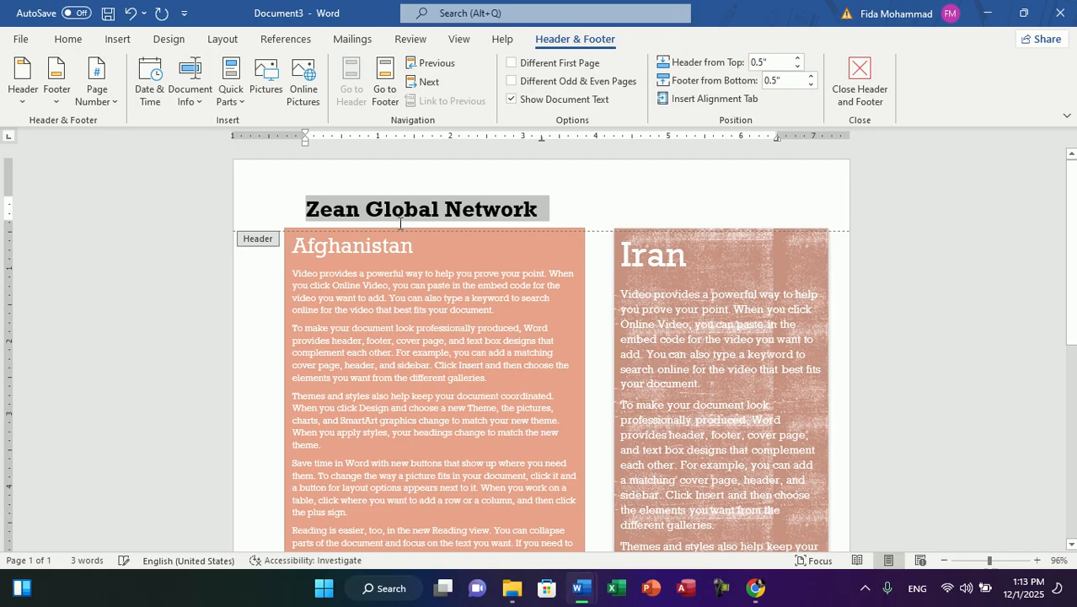
pyautogui.hotkey('ctrl', 'e')
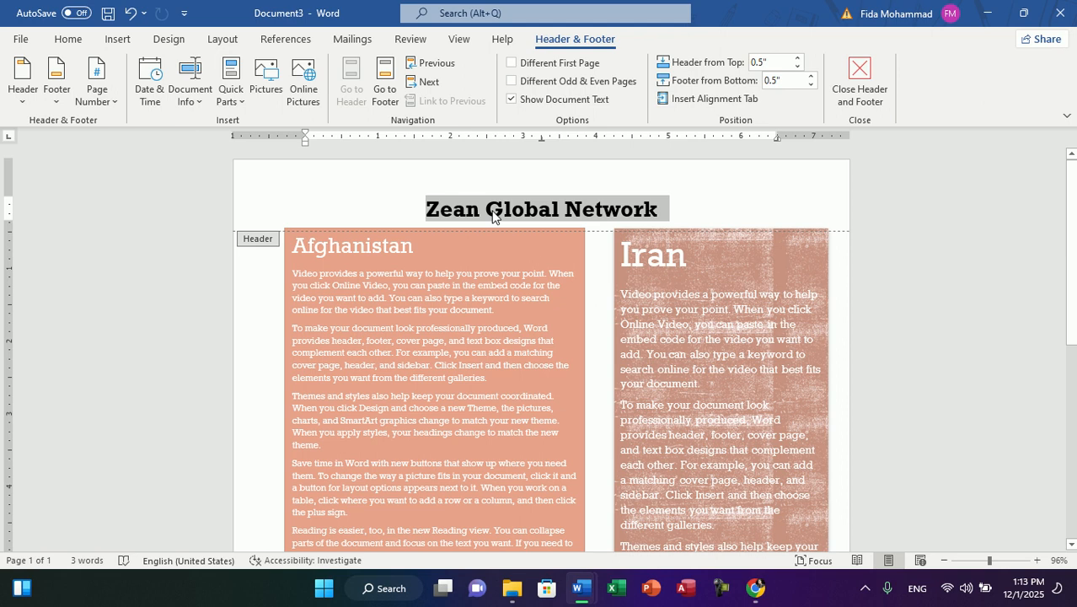
pyautogui.doubleClick(492, 247)
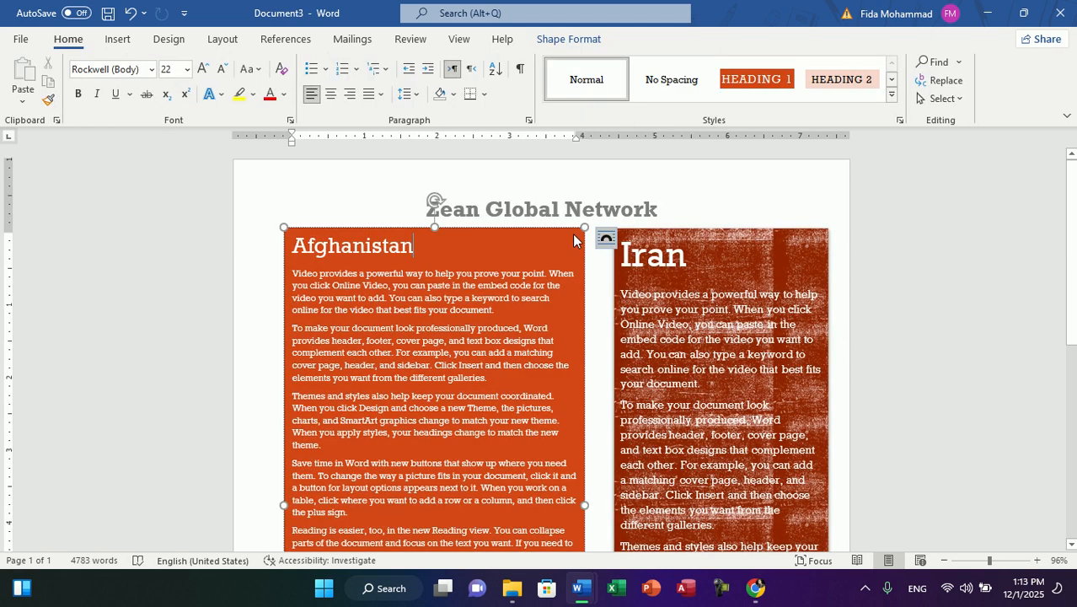
# Step: Review the page layout and examine the built-in text box designs and the additional ones from Office.com
pyautogui.scroll(-6, 715, 305)
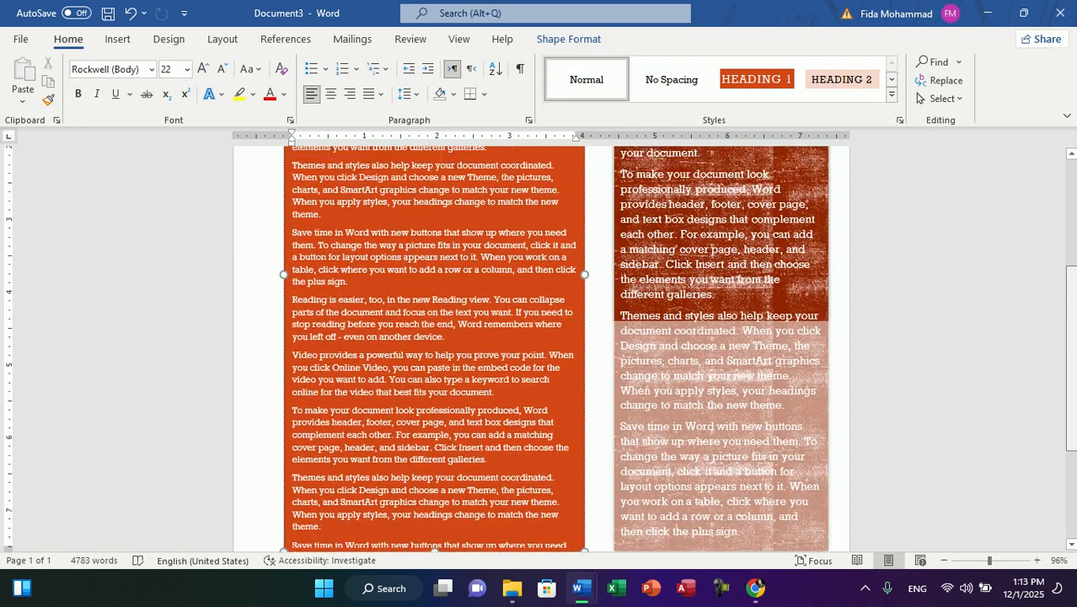
pyautogui.click(1026, 306)
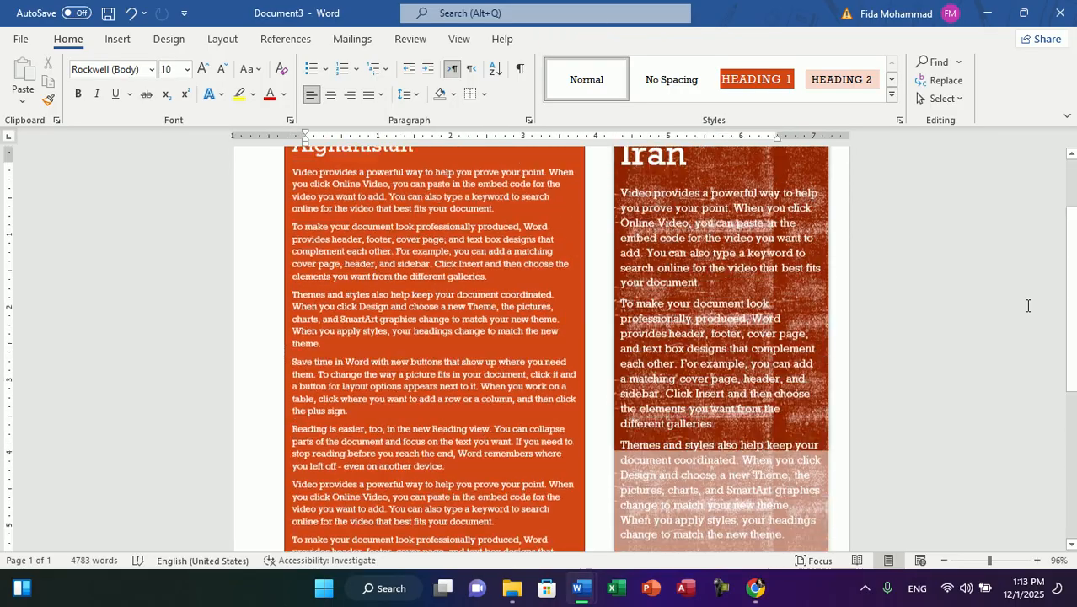
pyautogui.moveTo(1069, 305); pyautogui.dragTo(1074, 268)
pyautogui.click(118, 39)
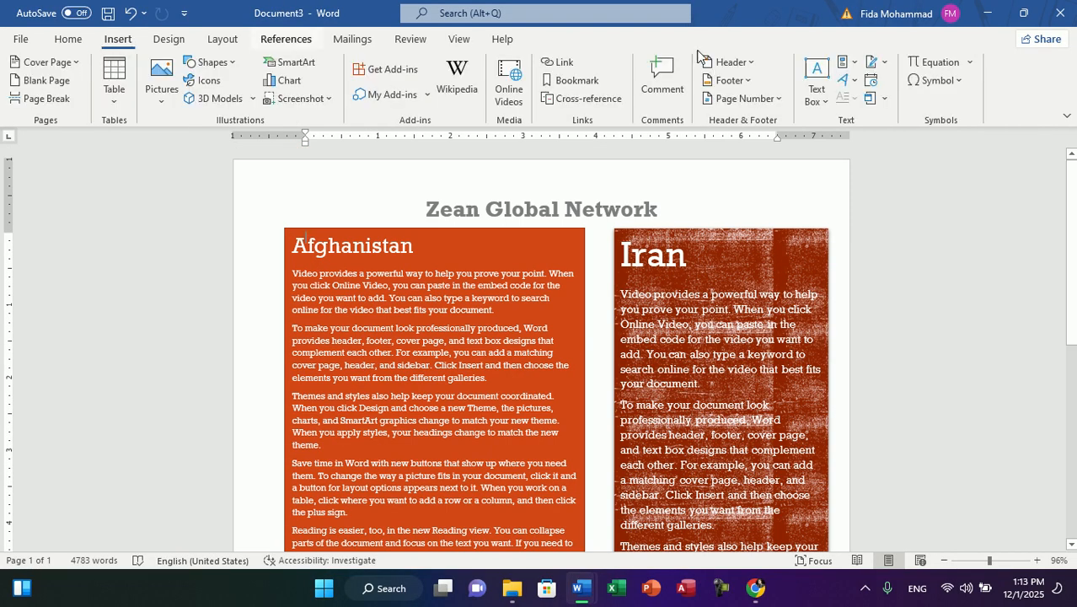
pyautogui.click(815, 99)
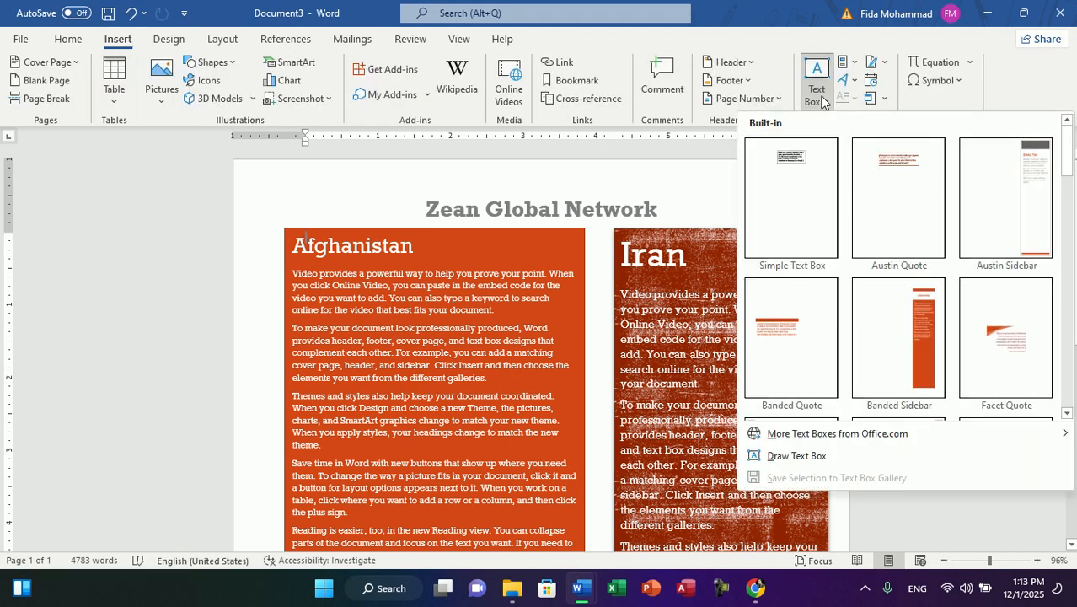
pyautogui.scroll(-1, 1070, 240)
pyautogui.moveTo(1070, 235); pyautogui.dragTo(1065, 313)
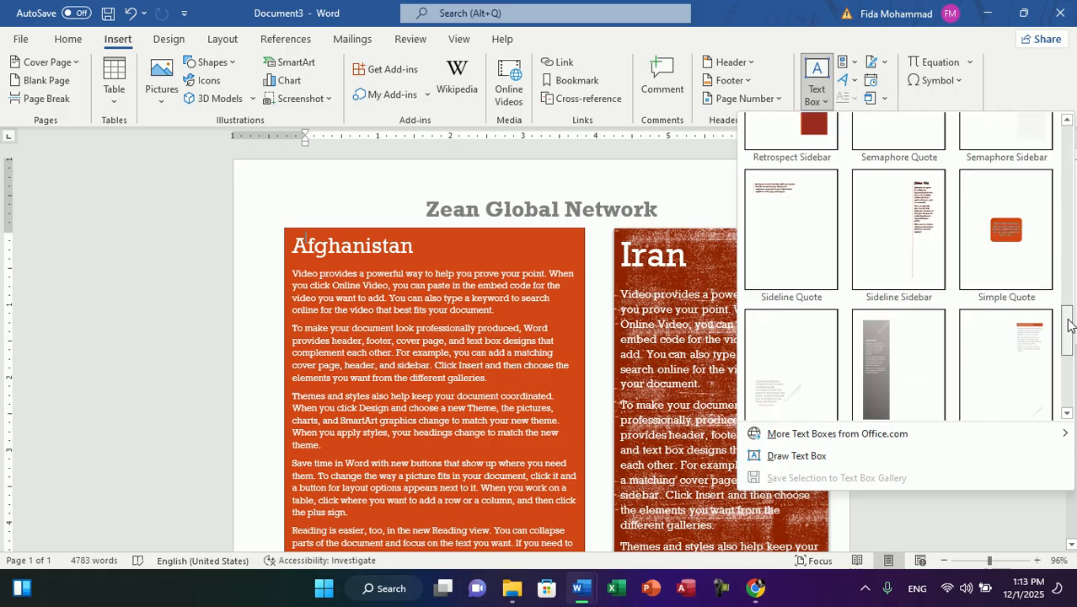
pyautogui.moveTo(1068, 351); pyautogui.dragTo(1069, 354)
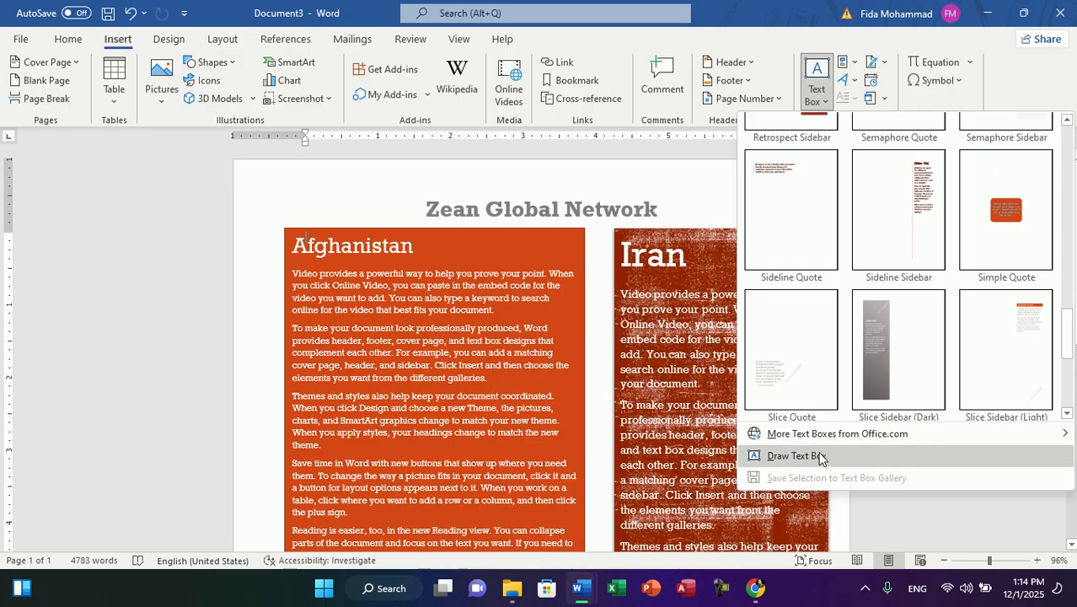
pyautogui.moveTo(759, 433)
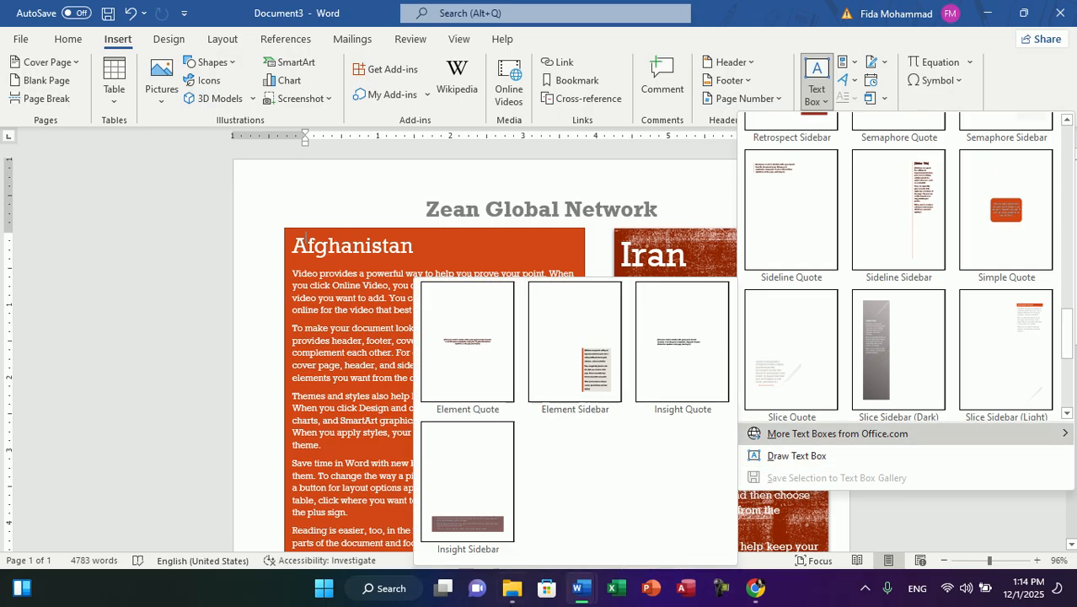
pyautogui.click(503, 220)
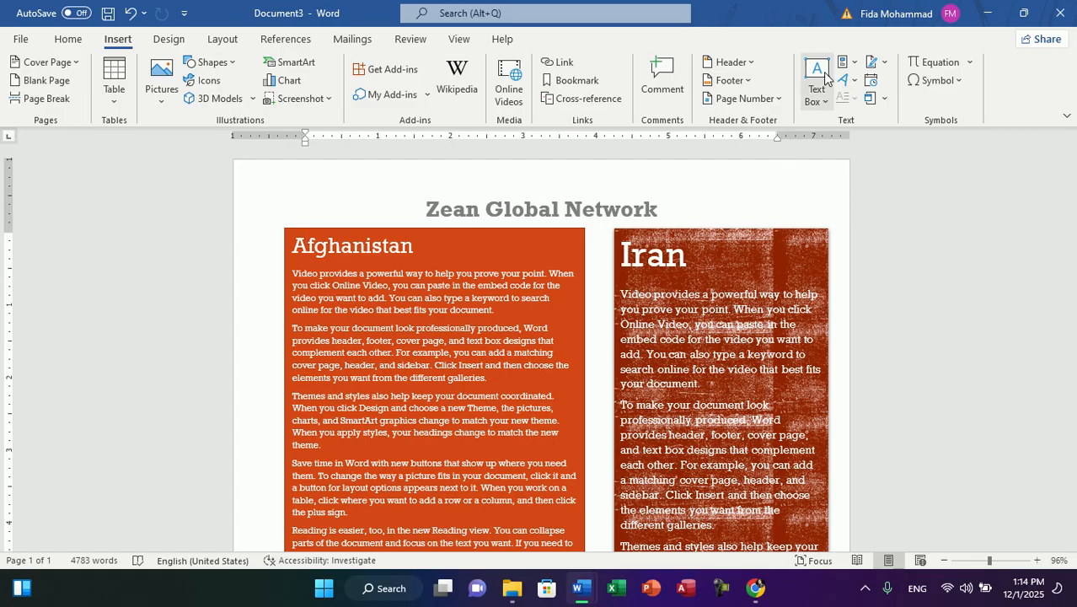
# Step: Close the text box layout document without saving it and open the Windows Start menu
pyautogui.hotkey('ctrl', 'w')
pyautogui.click(539, 322)
pyautogui.press('super')
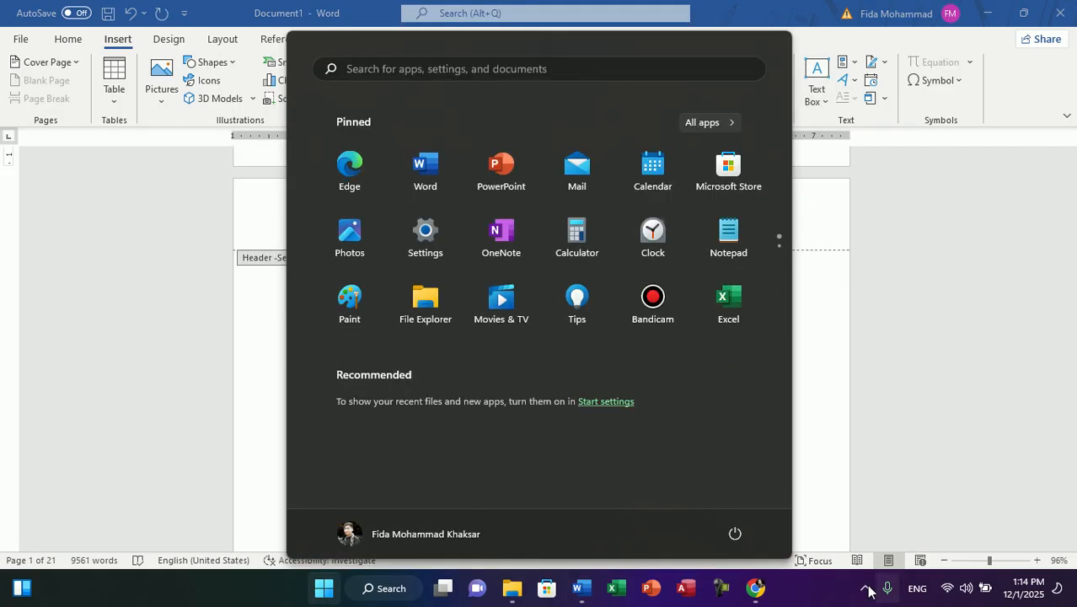